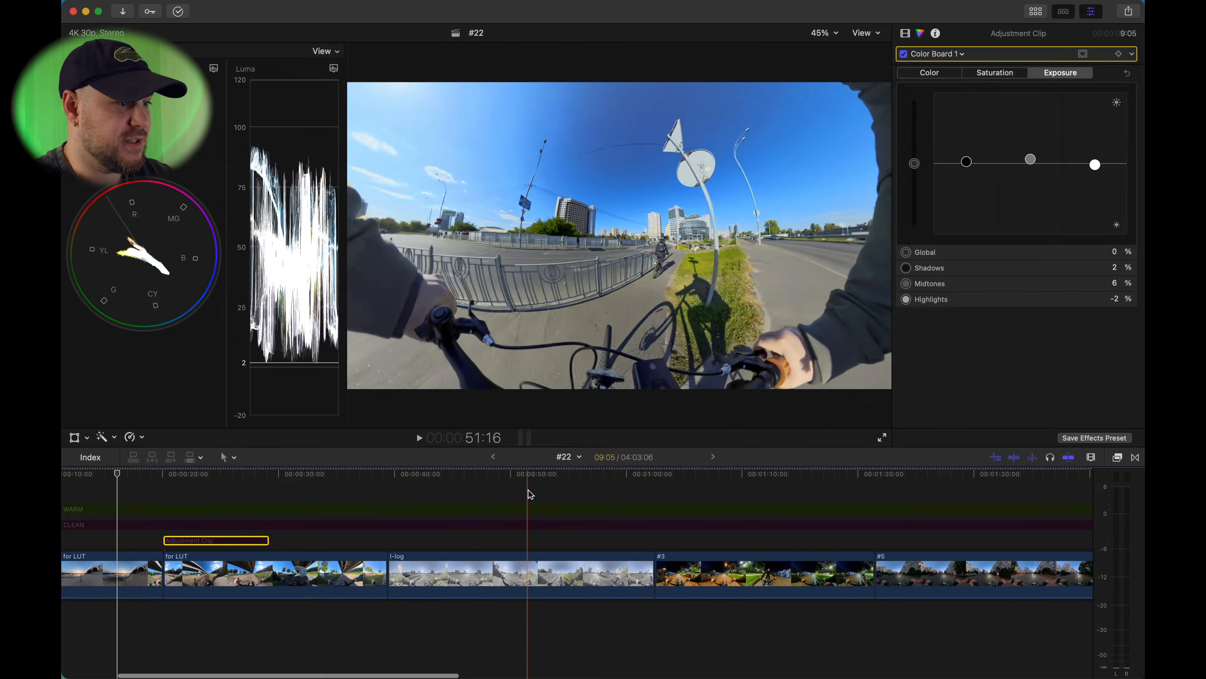
Step: Enable the WARM adjustment layer over the opening bridge shot at about 2:17 and toggle it to compare the look
scroll(532, 487, "right", 5)
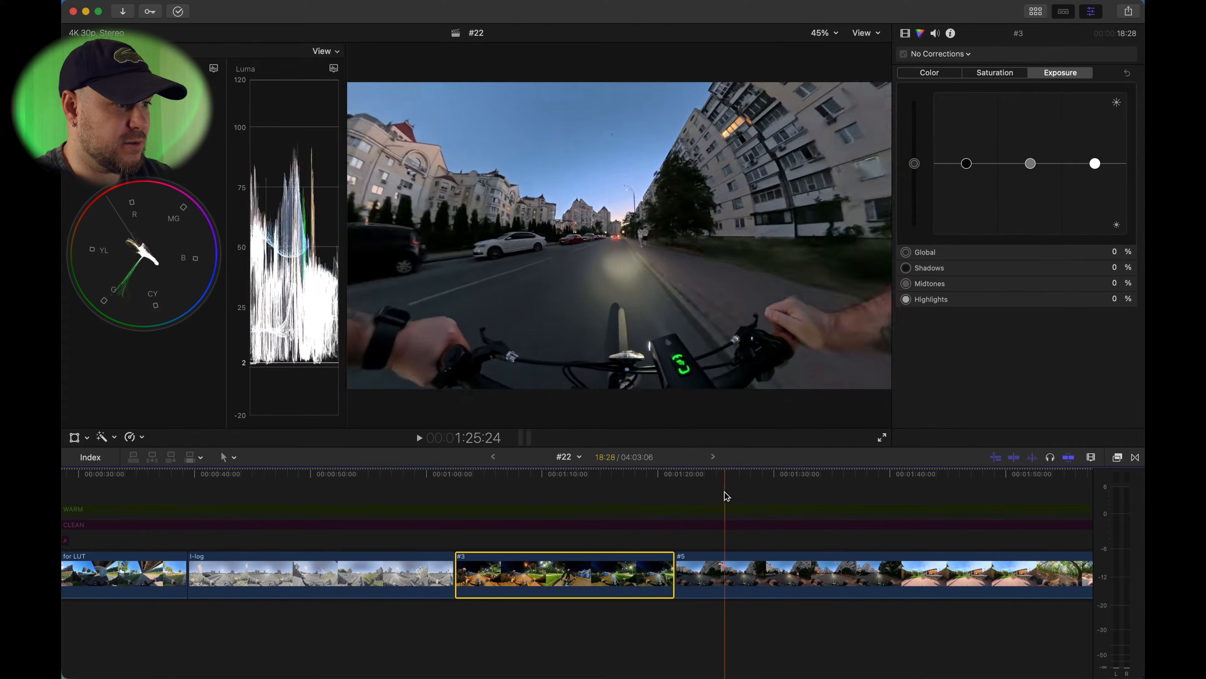
scroll(689, 494, "right", 10)
scroll(412, 493, "left", 10)
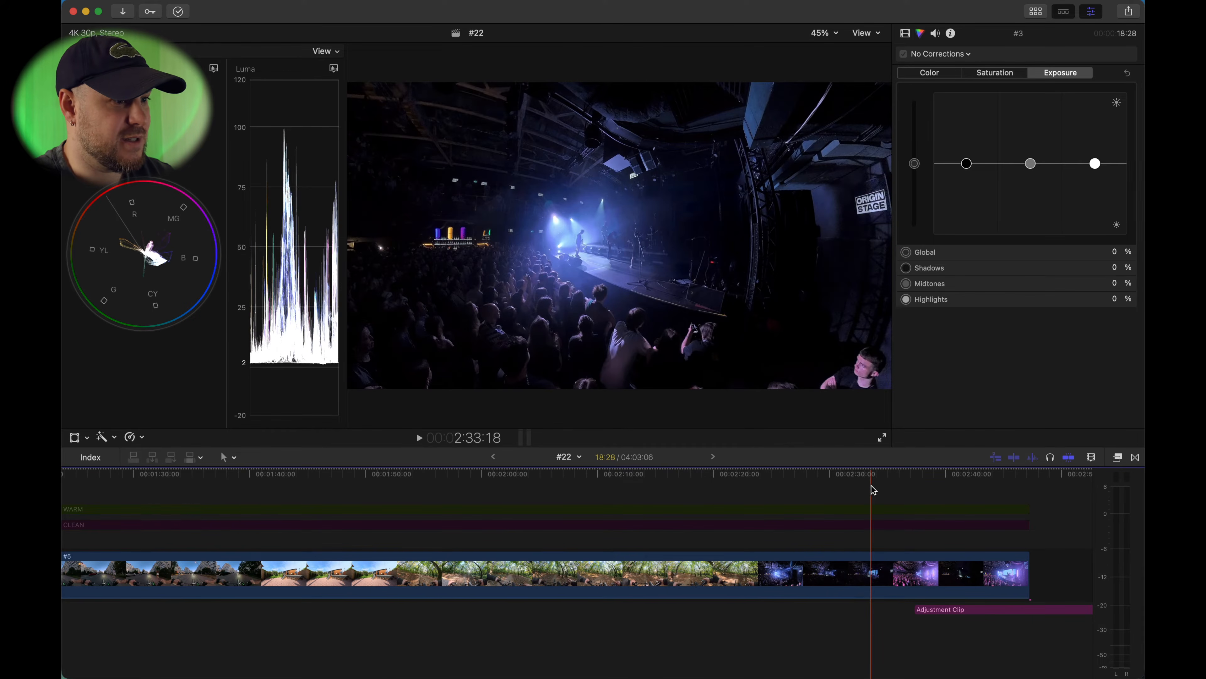
scroll(873, 490, "left", 15)
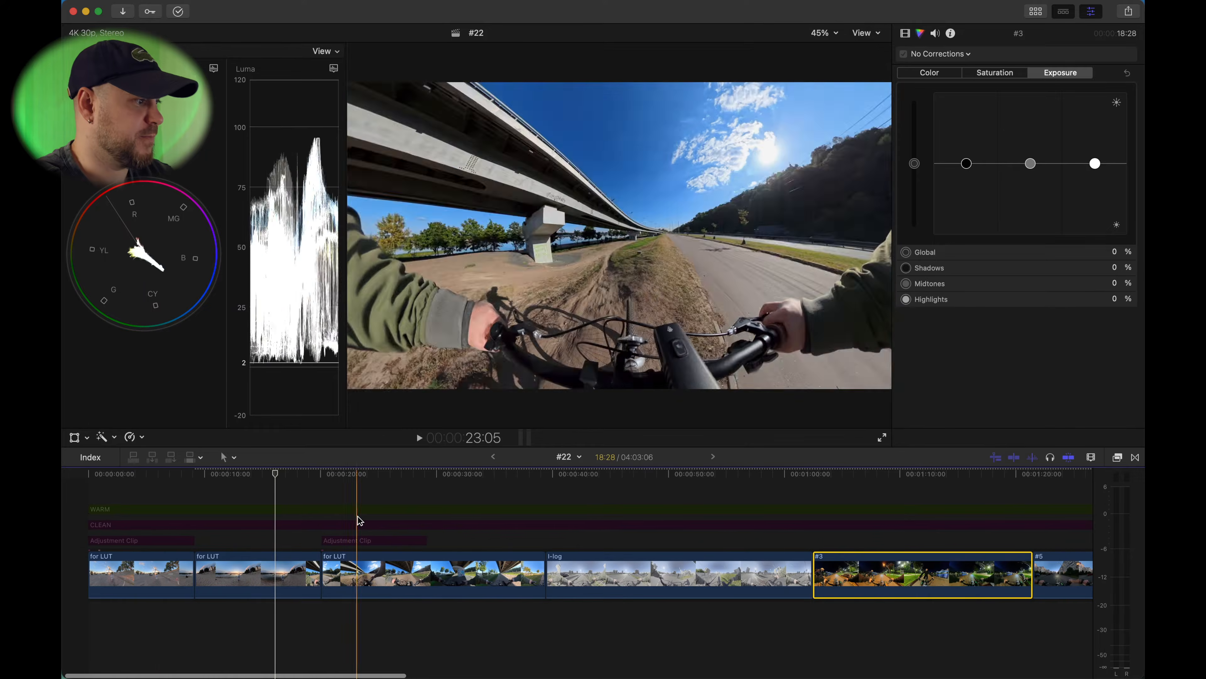
left_click(118, 486)
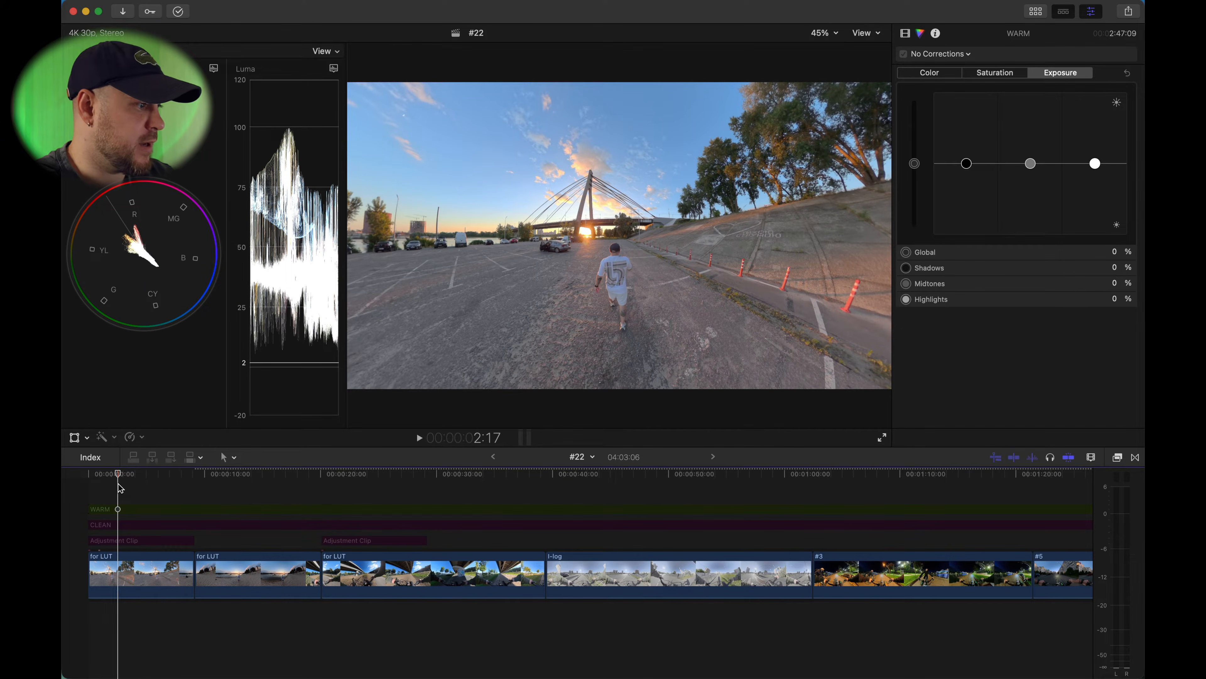
left_click(120, 510)
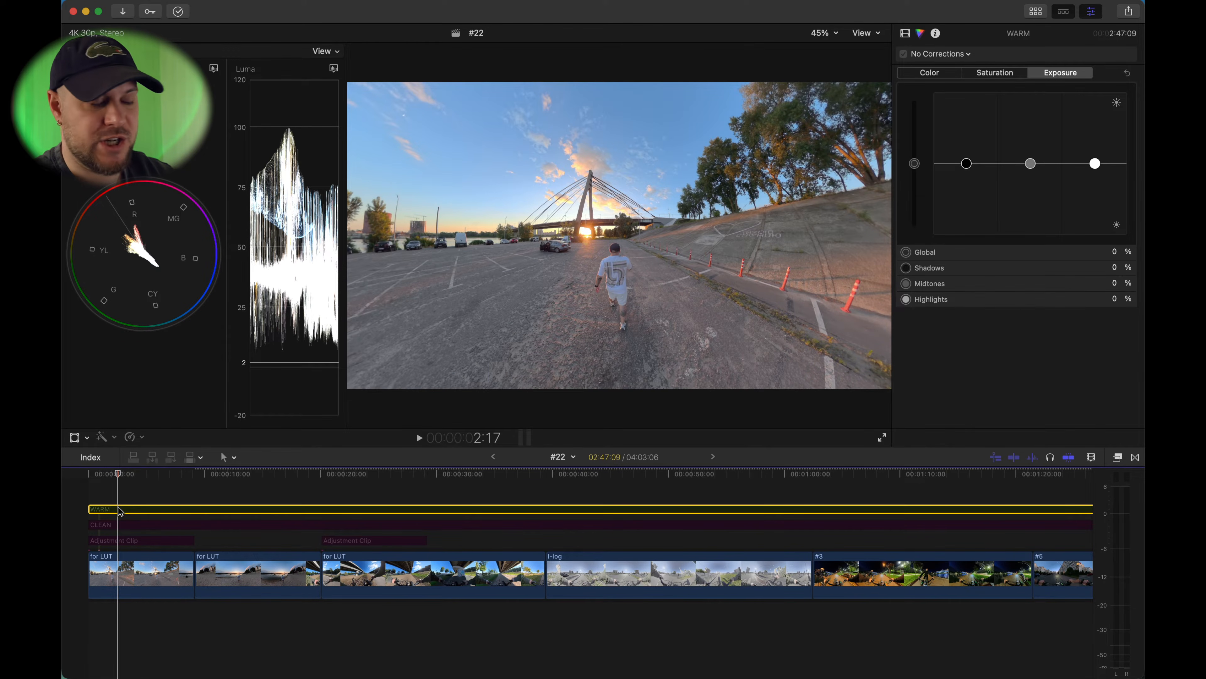
left_click(114, 525)
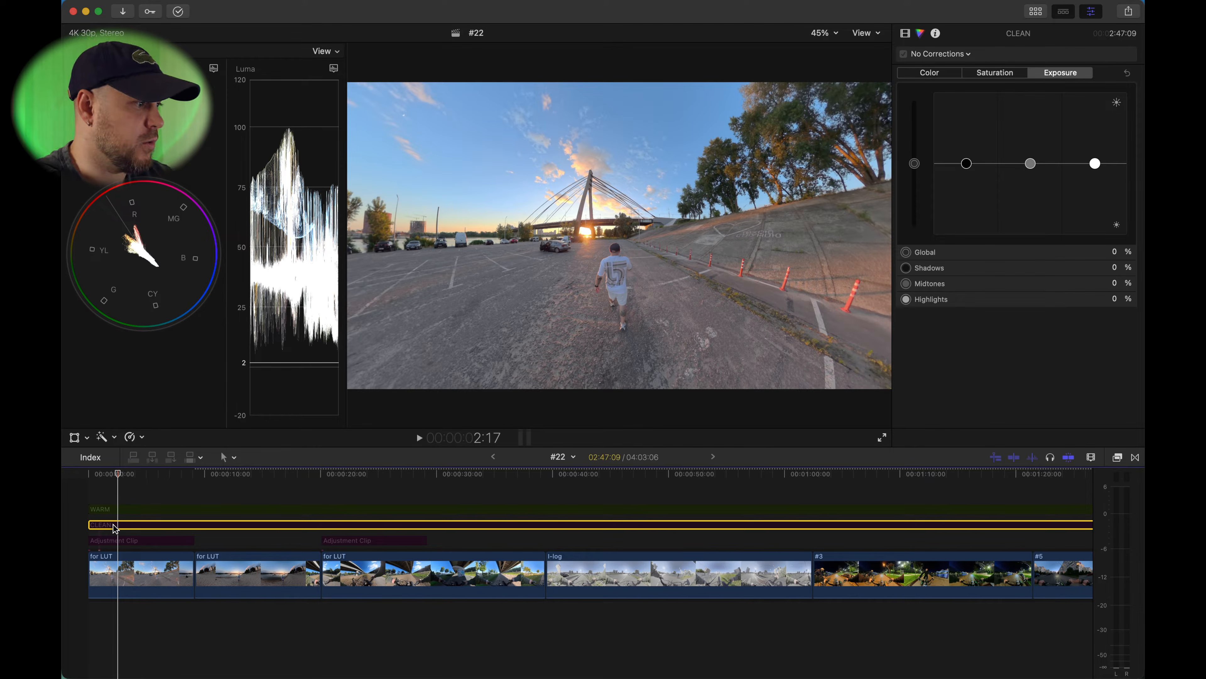
left_click(117, 509)
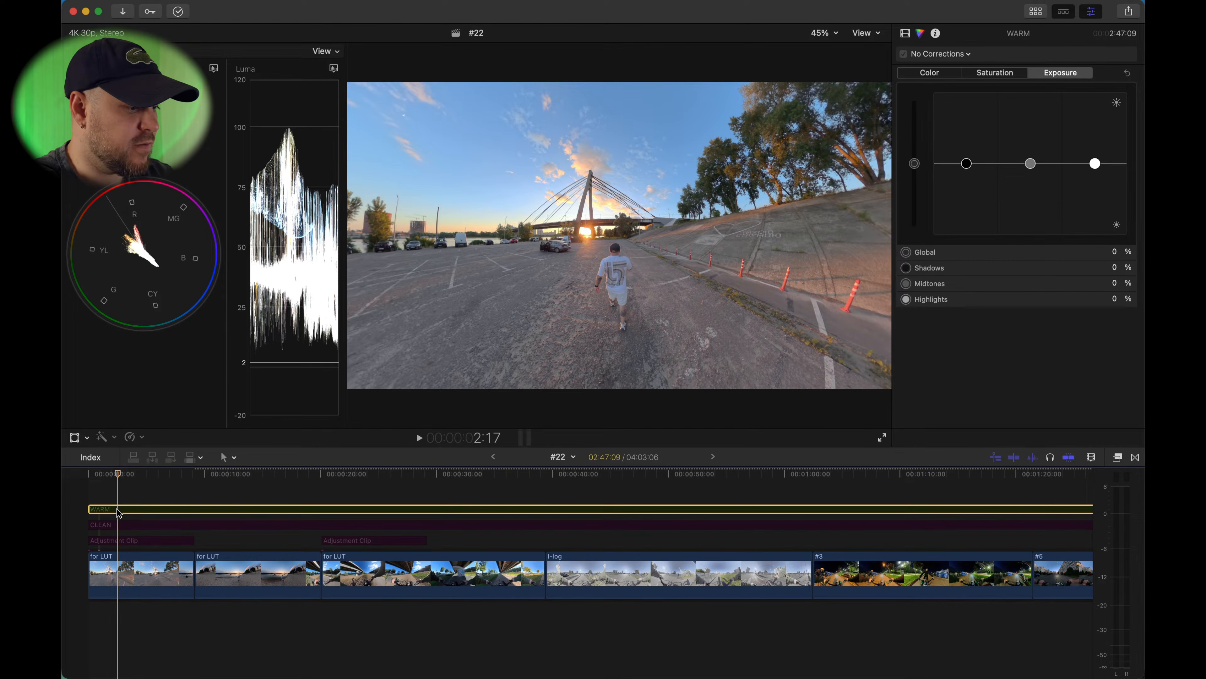
key("v")
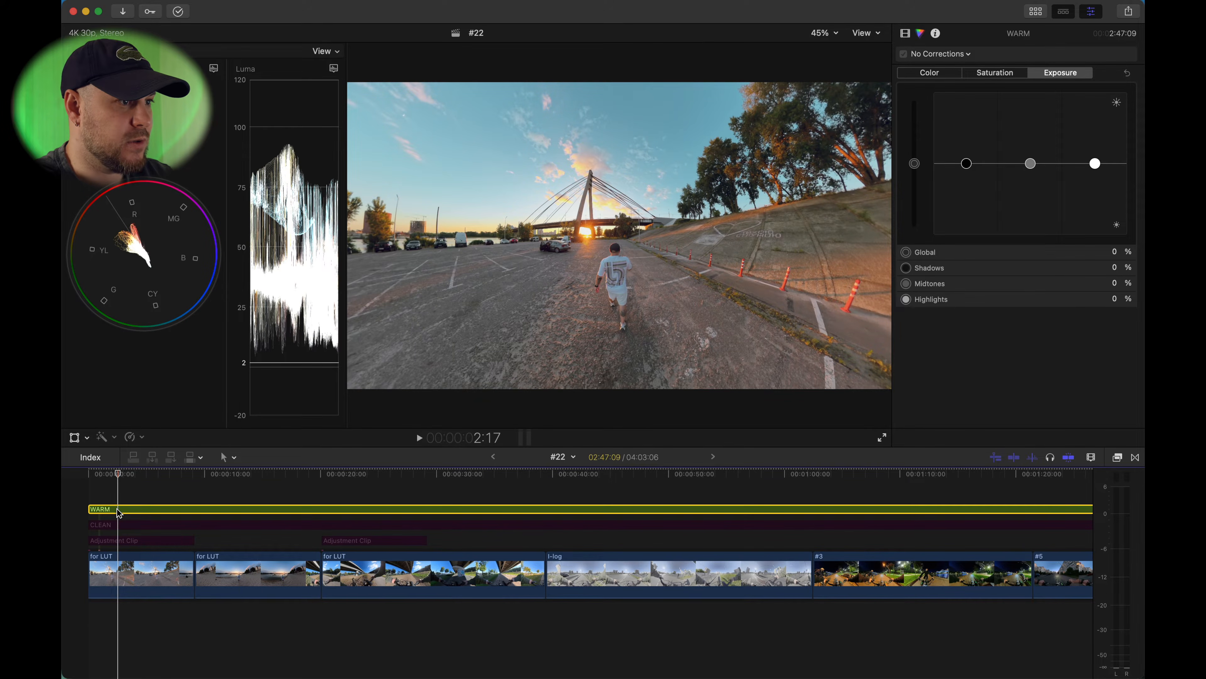
key("v")
key("v")
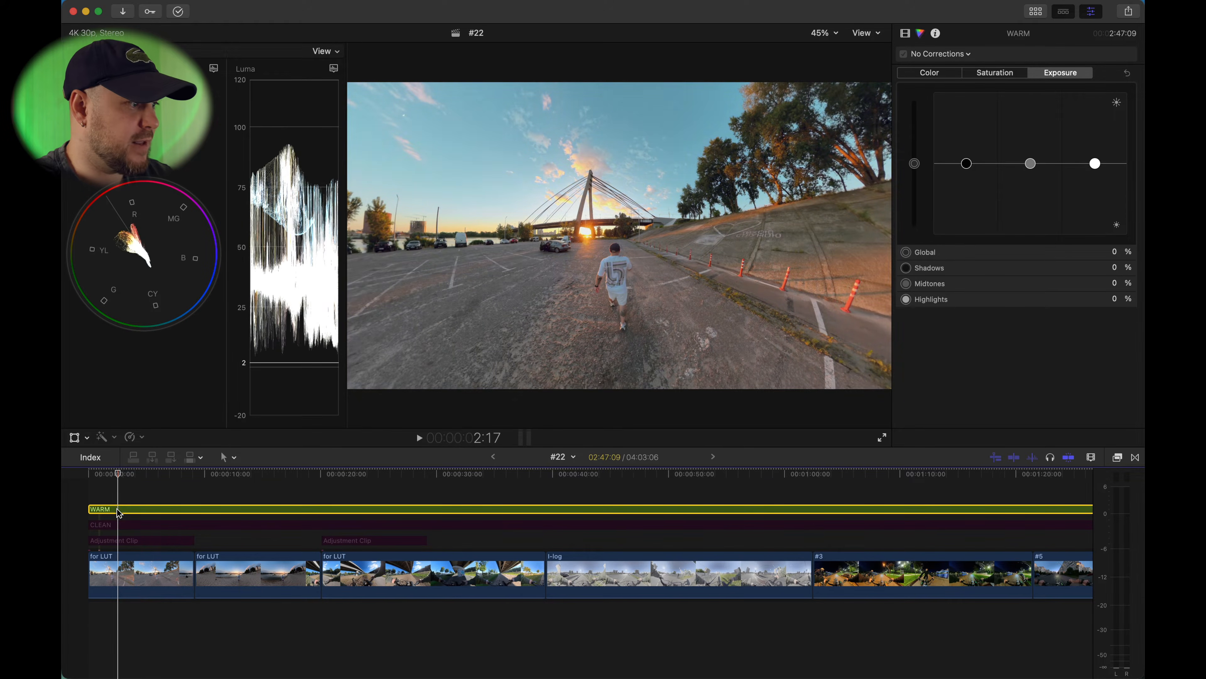
Step: Play back the opening bridge shot with the WARM layer enabled
left_click(83, 475)
key("space")
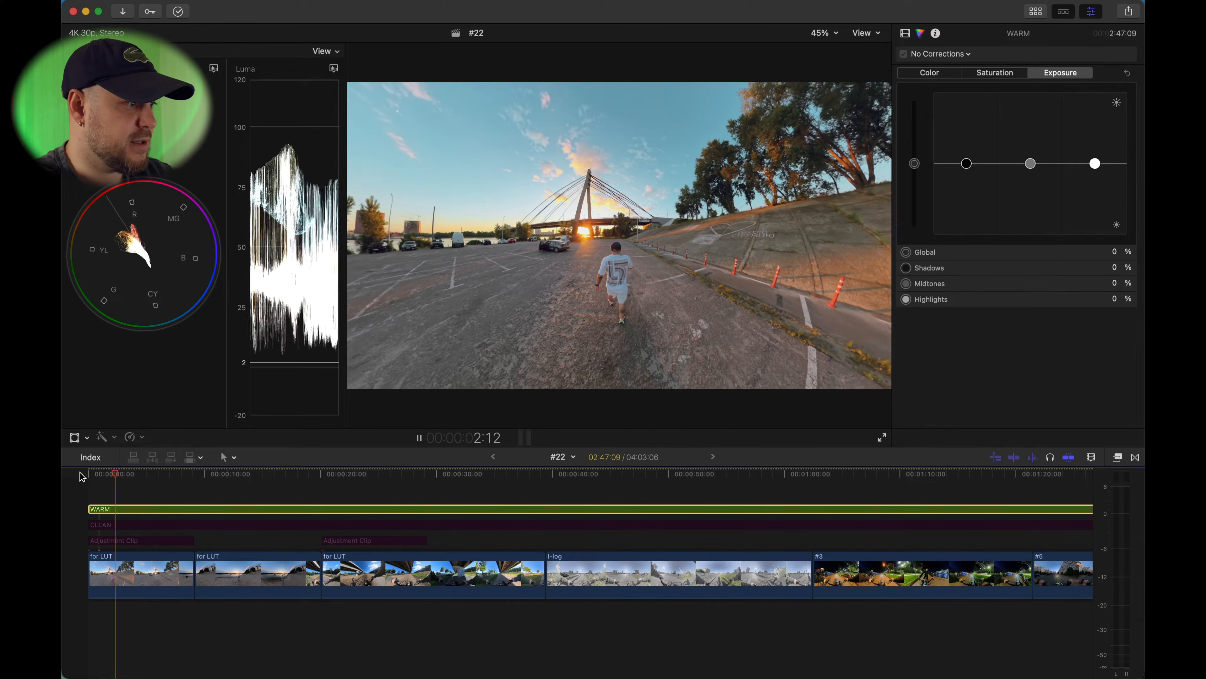
key("space")
left_click(122, 568)
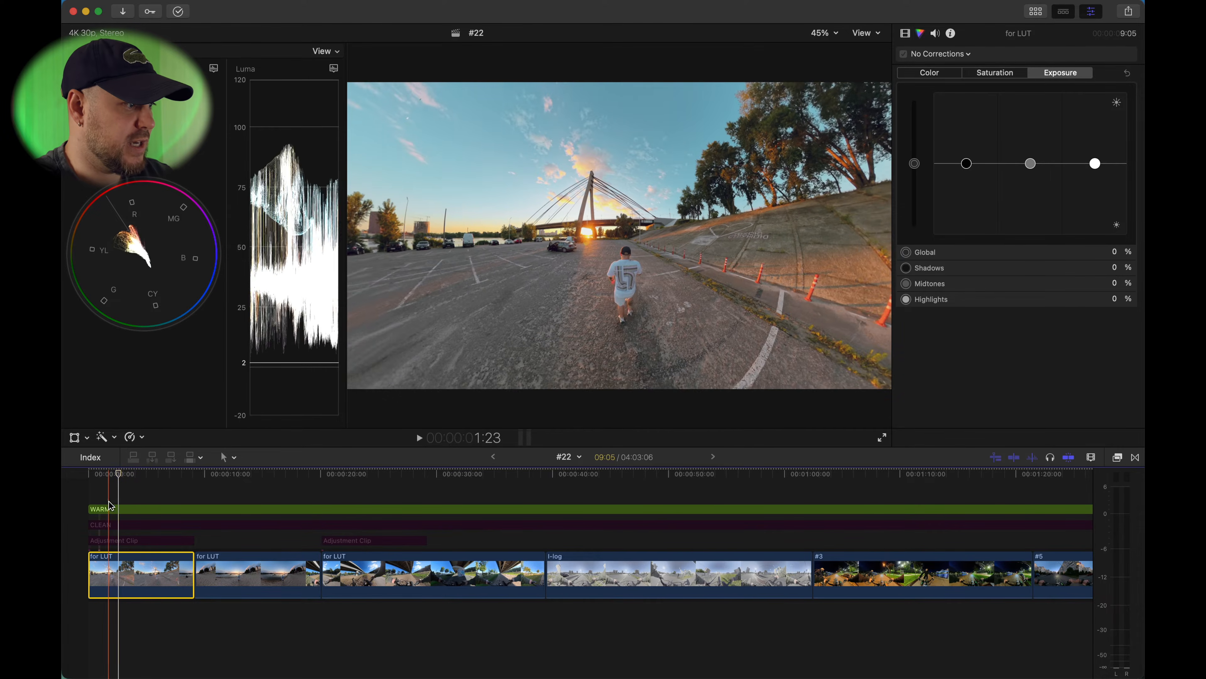
left_click(118, 509)
key("space")
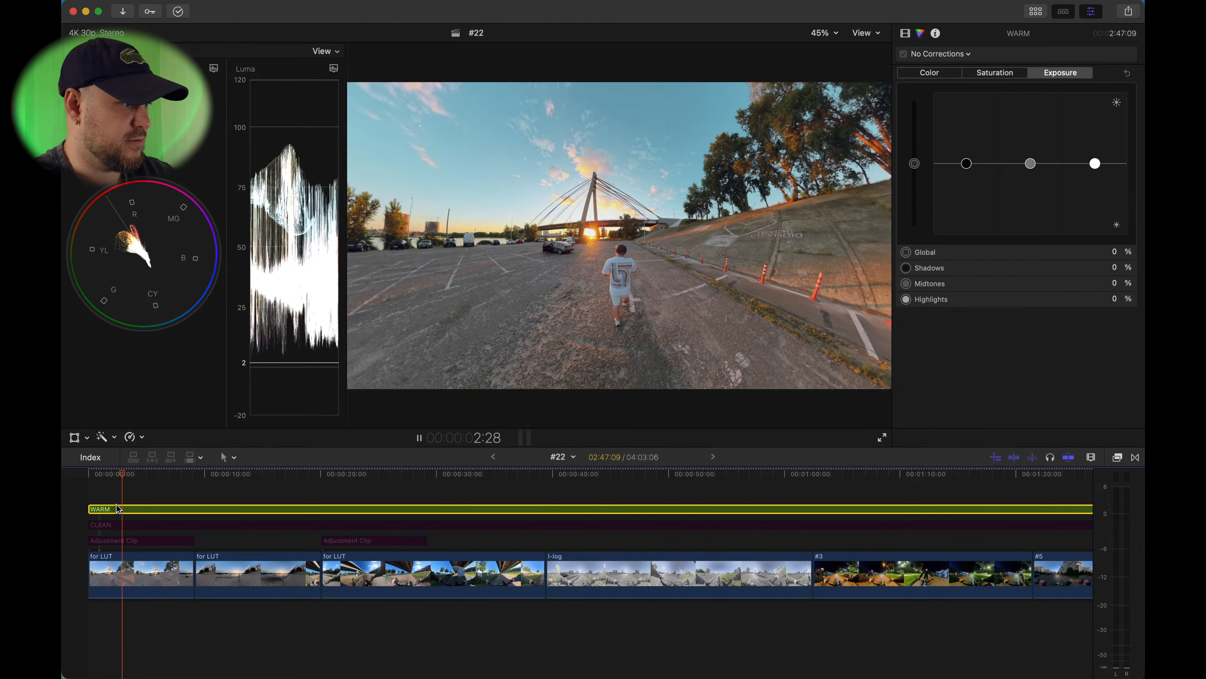
key("space")
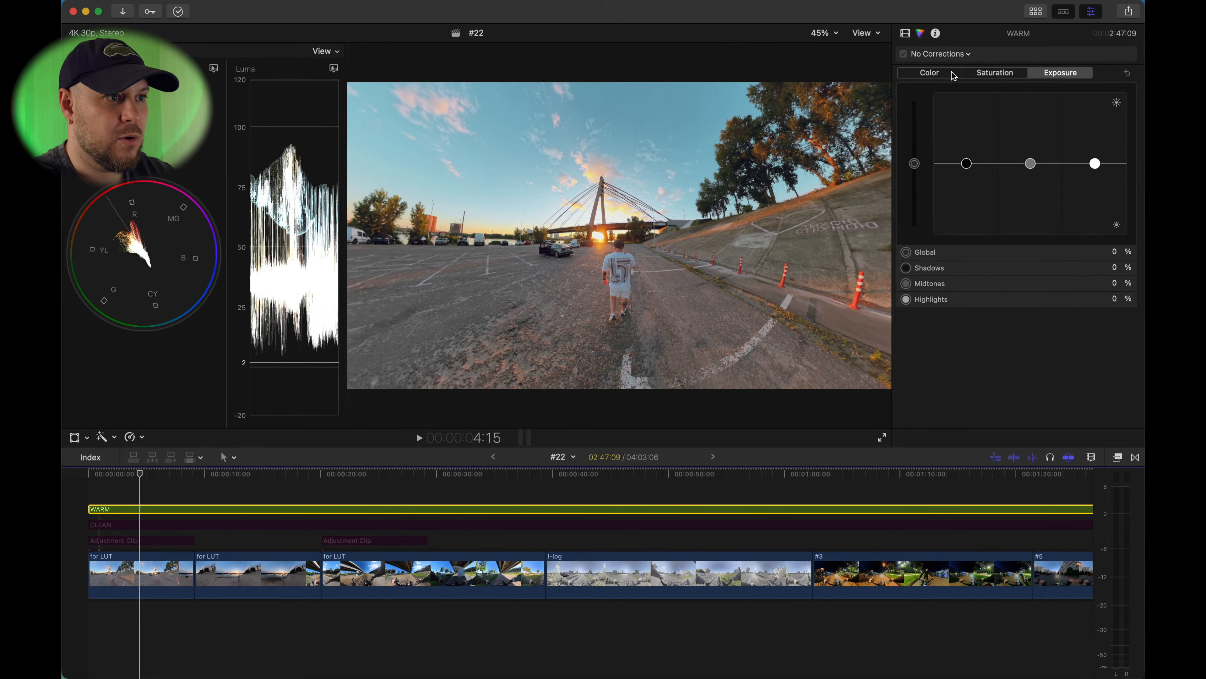
Step: Add a Color Wheels correction to the WARM layer and toggle the correction off and on, leaving it enabled
left_click(954, 54)
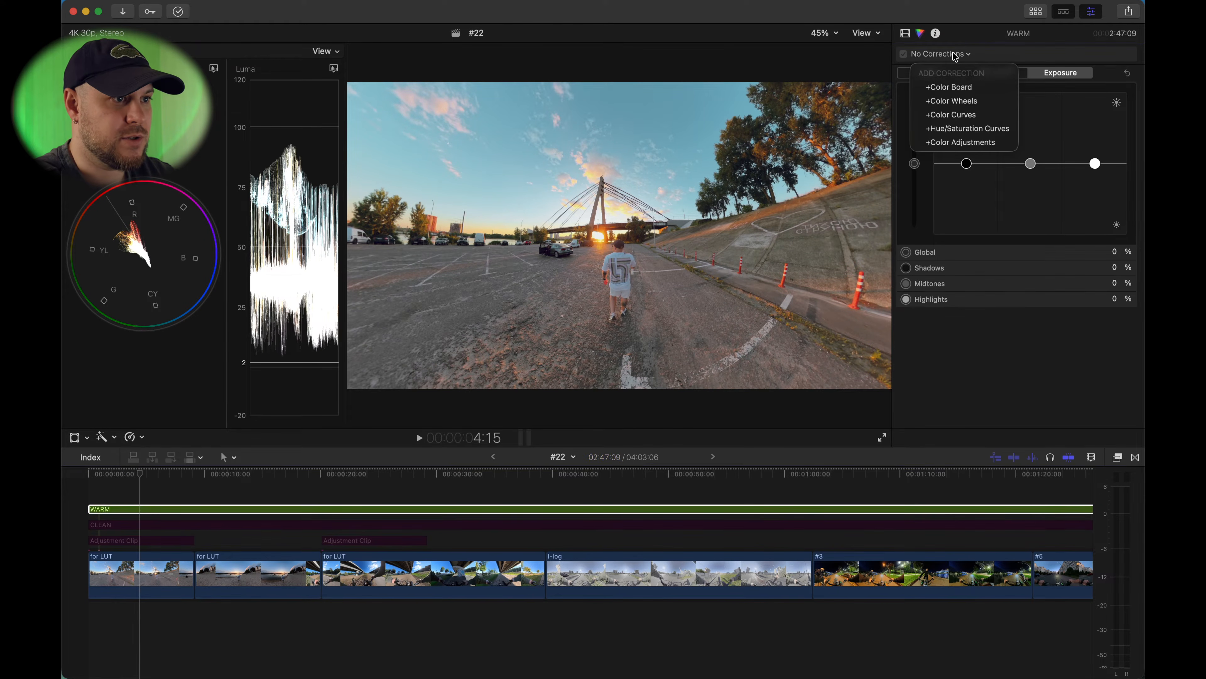
left_click(993, 107)
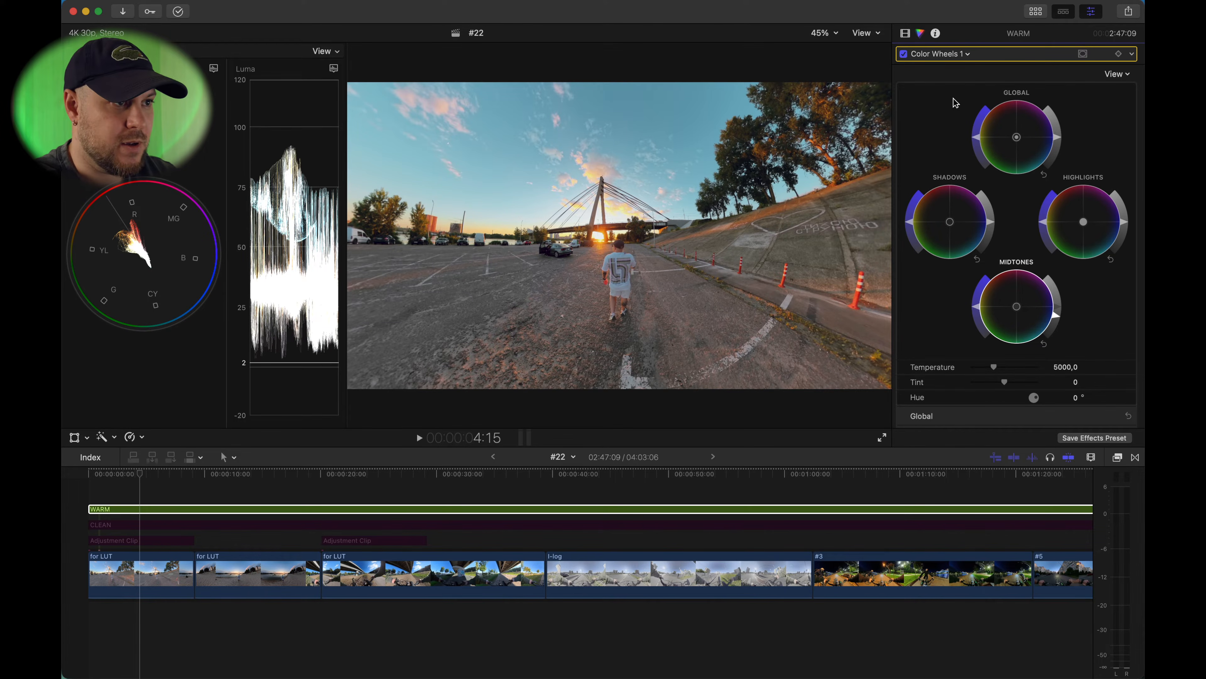
left_click(904, 54)
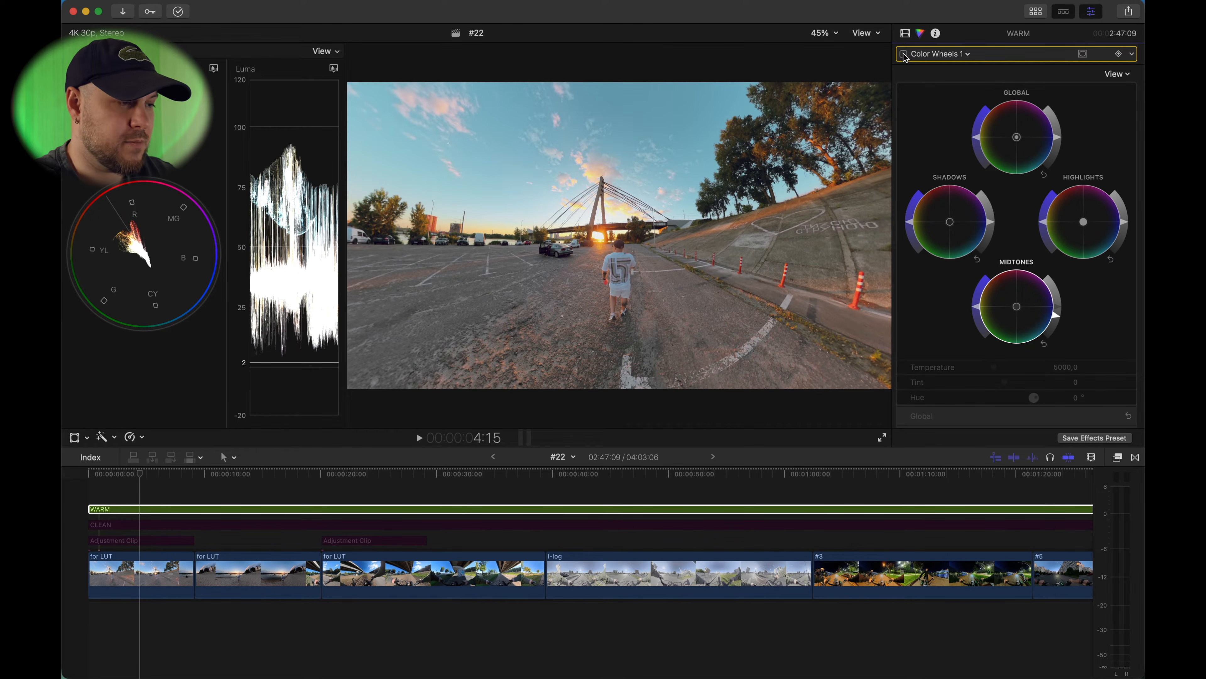
left_click(904, 54)
left_click(904, 54)
left_click(904, 54)
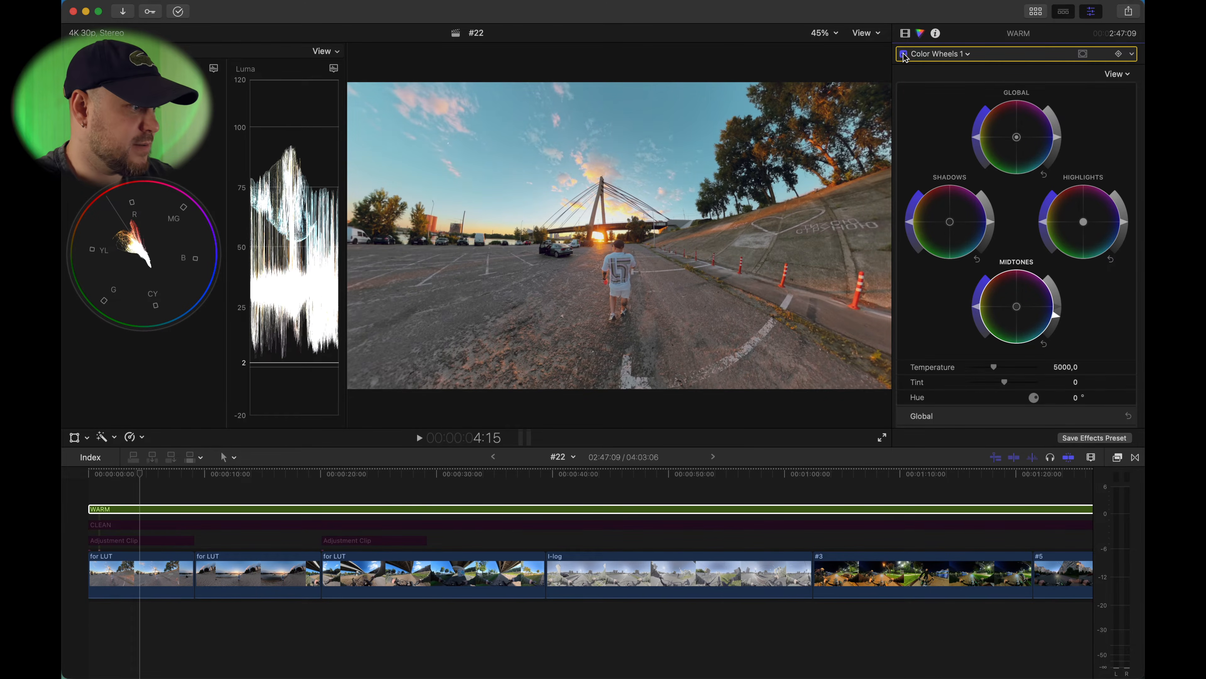
Step: Enlarge the timeline and preview the opening shot from the start with the WARM layer selected
left_click(94, 493)
left_click(103, 509)
key("space")
key("super+equal")
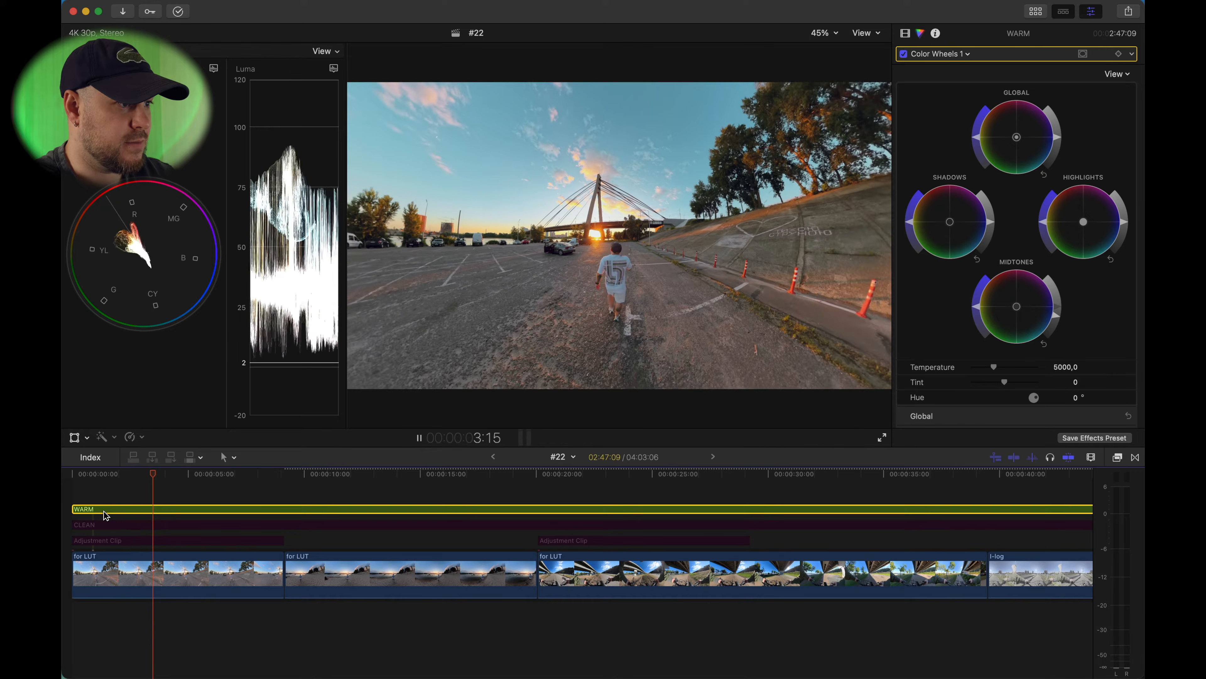
key("v")
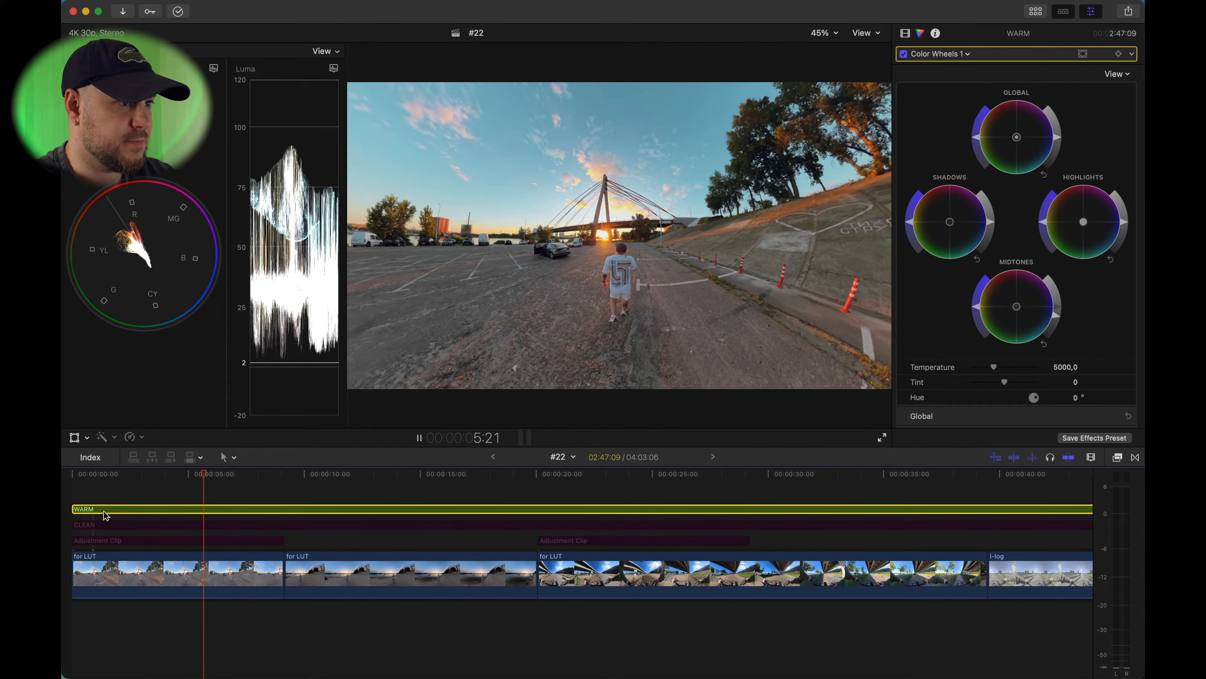
key("space")
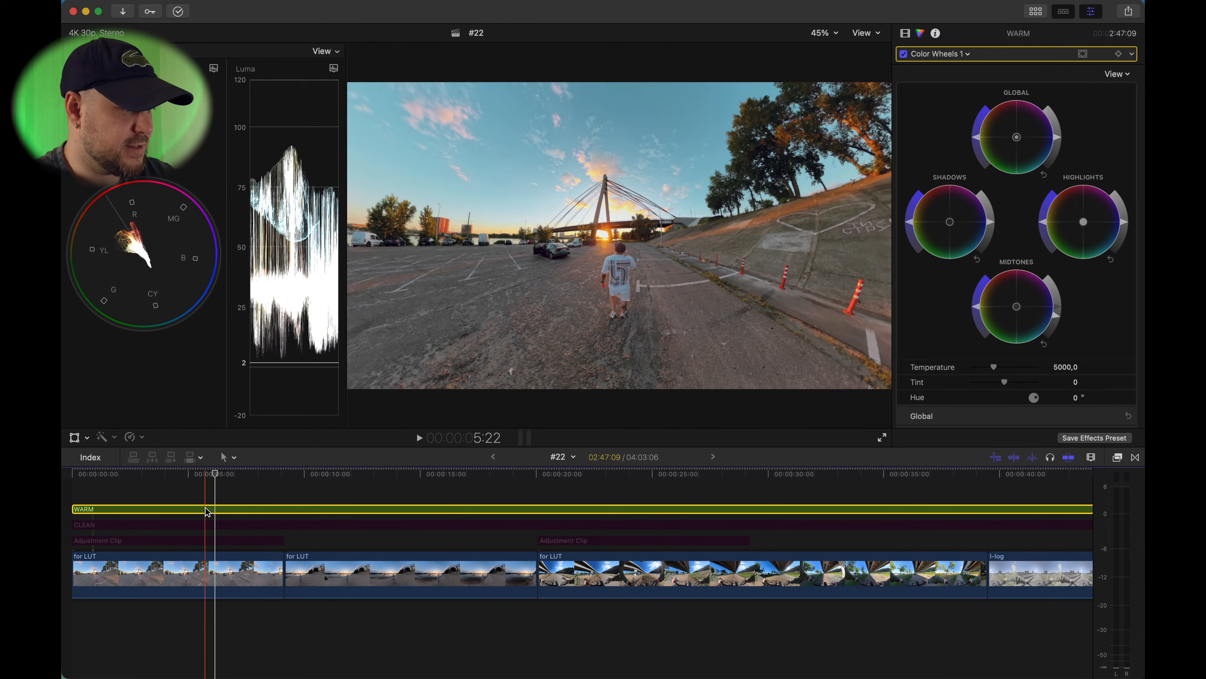
Step: Disable the WARM layer and enable the CLEAN layer at 4:00 in the opening shot to compare the two looks
key("v")
left_click(204, 526)
left_click(164, 487)
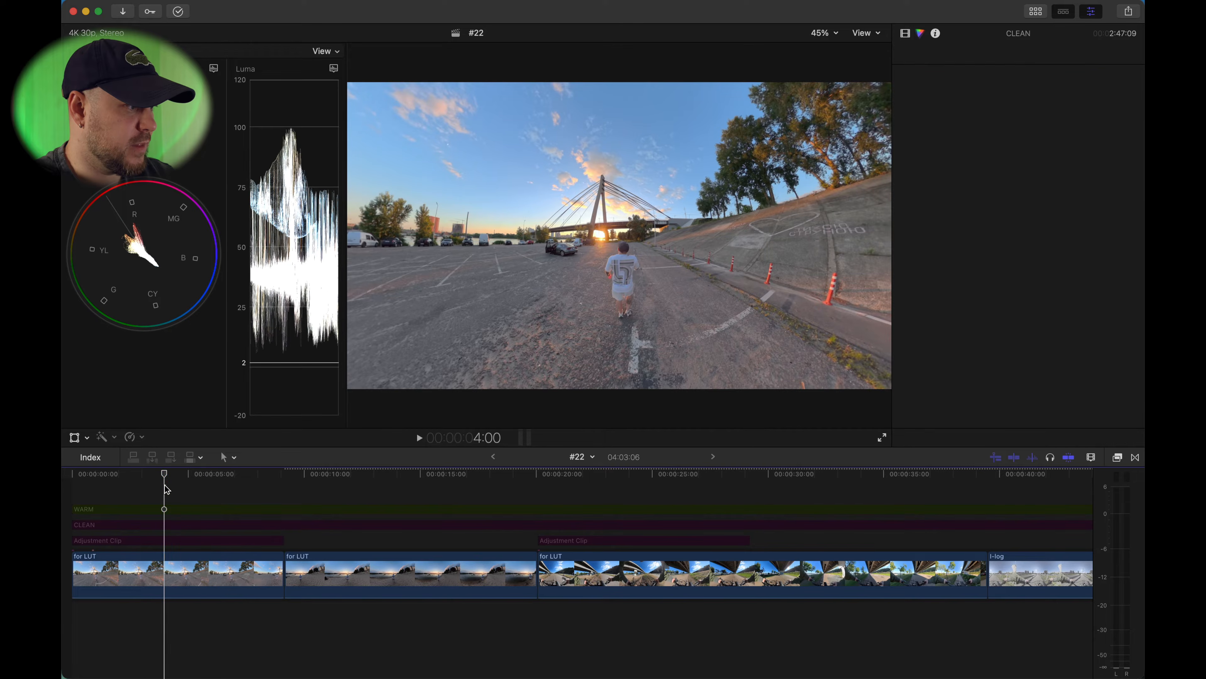
left_click(164, 524)
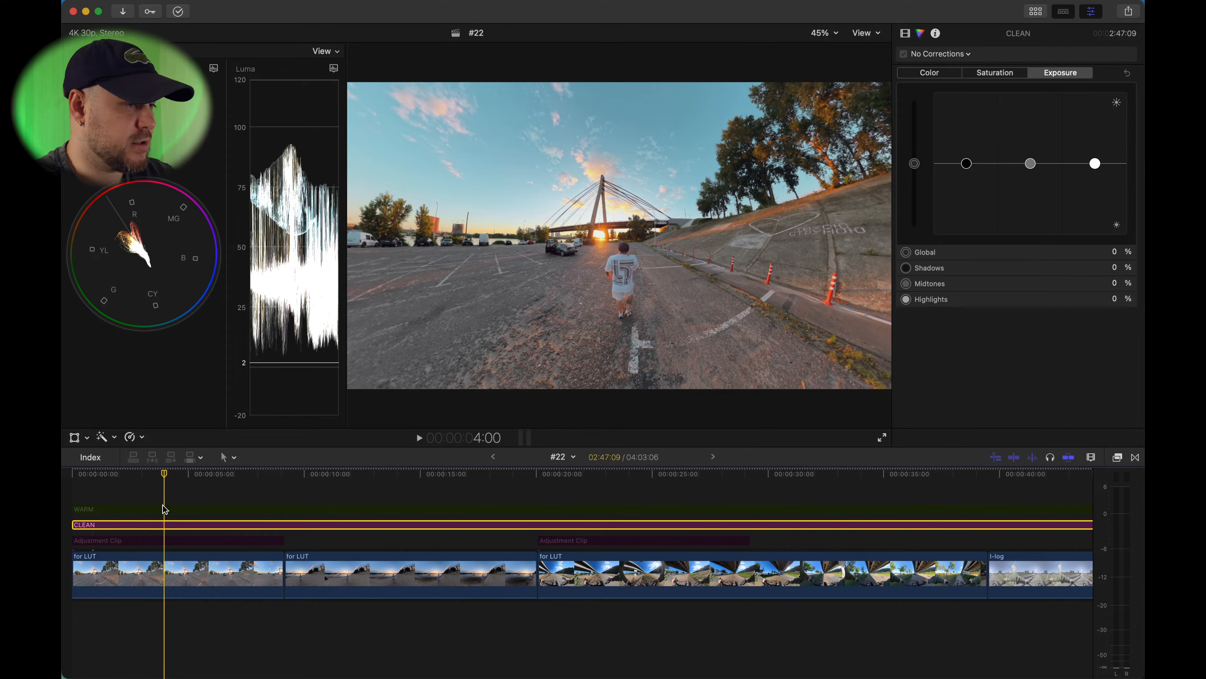
left_click(165, 510)
left_click(161, 523)
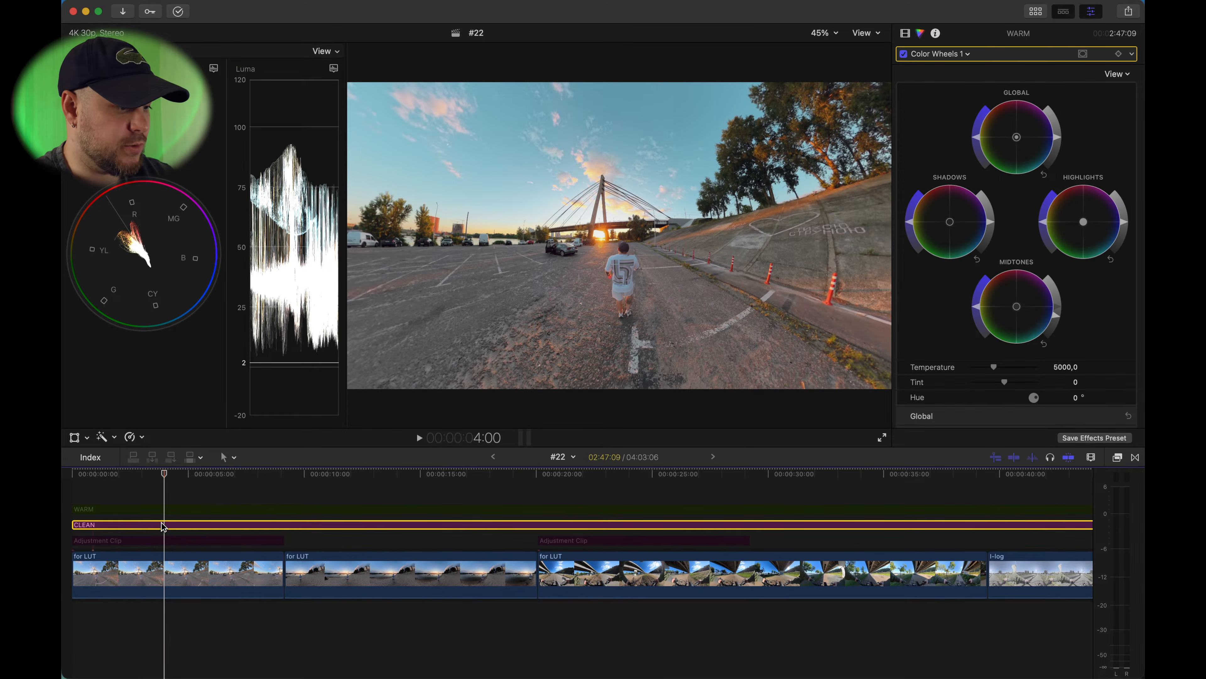
Step: Turn off CLEAN at 11:22 in the beach shot, preview the shot with WARM on, and turn WARM off again
left_click(345, 493)
left_click(346, 524)
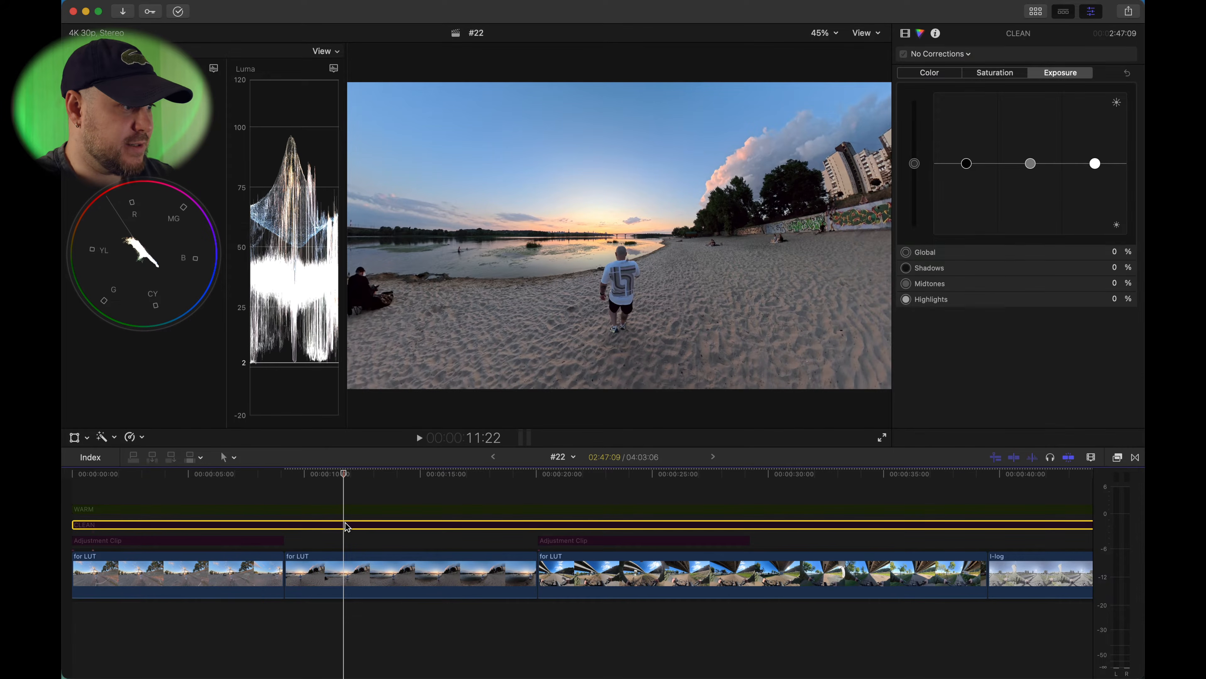
left_click(347, 509)
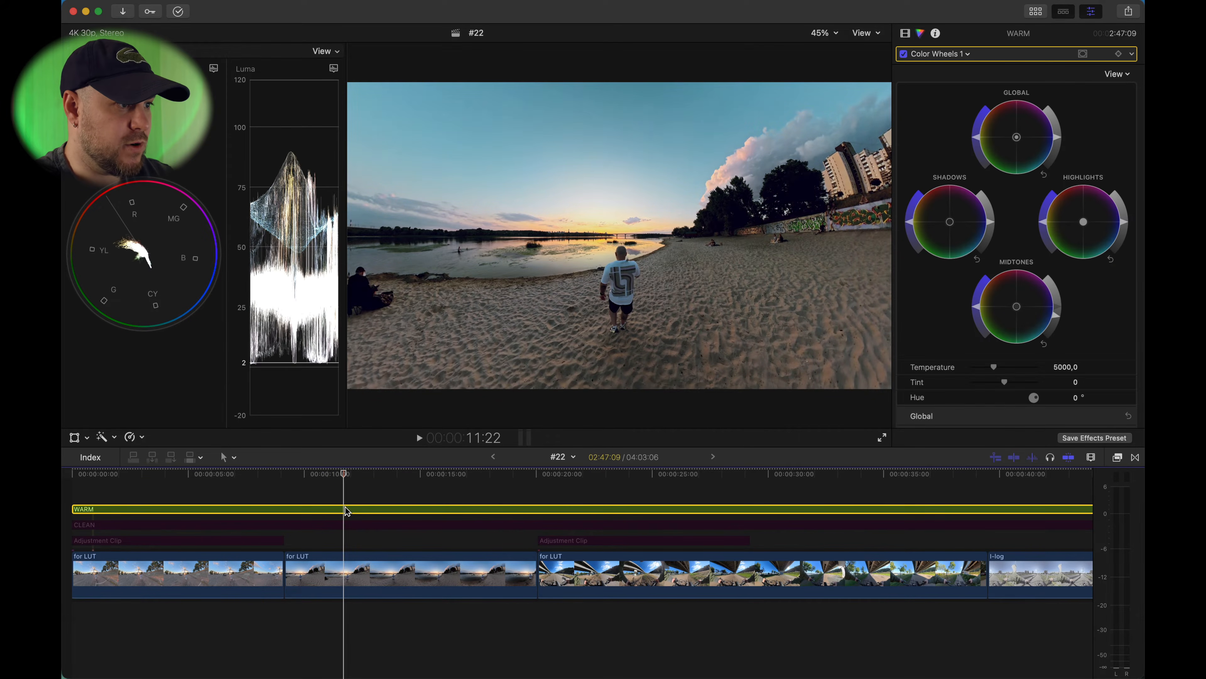
key("space")
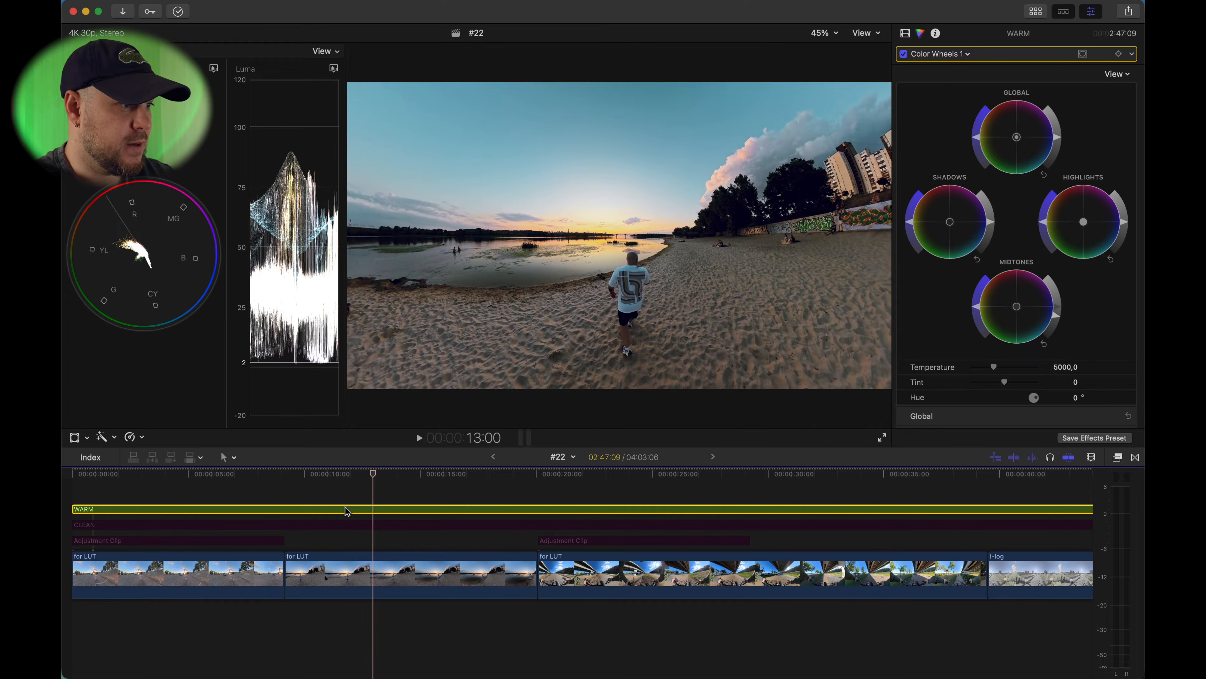
left_click(369, 525)
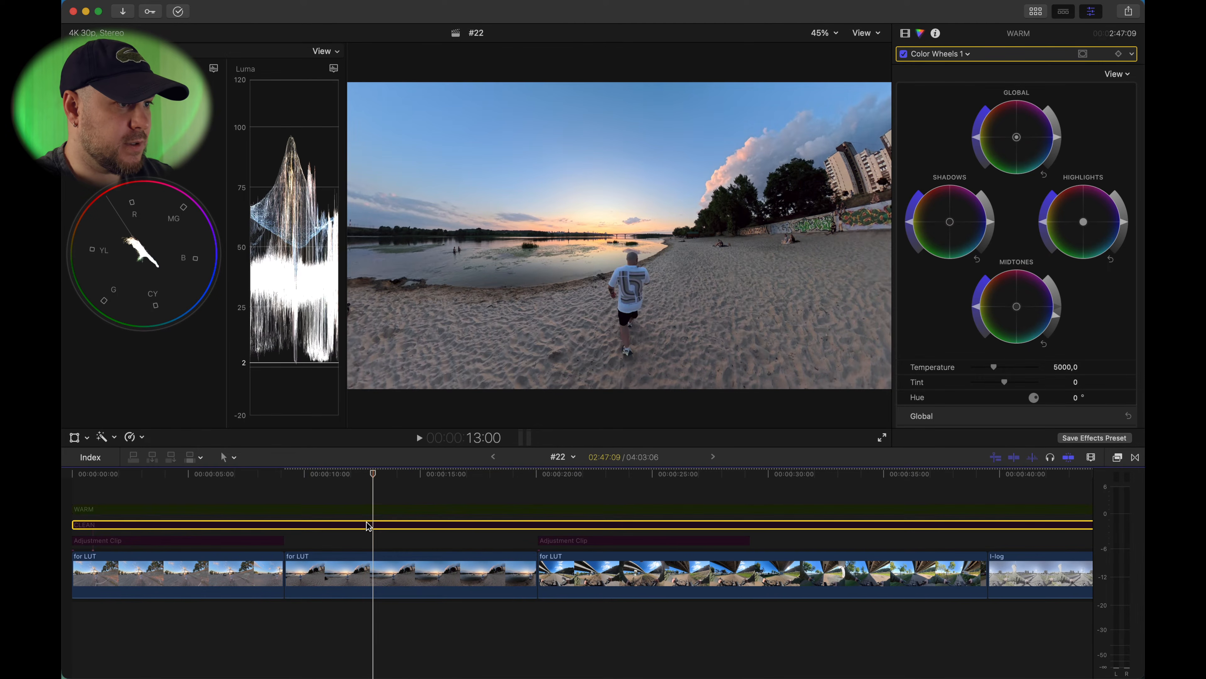
Step: Disable the Color Wheels 1 correction on the beach clip and check the clip's effects and video properties
left_click(371, 573)
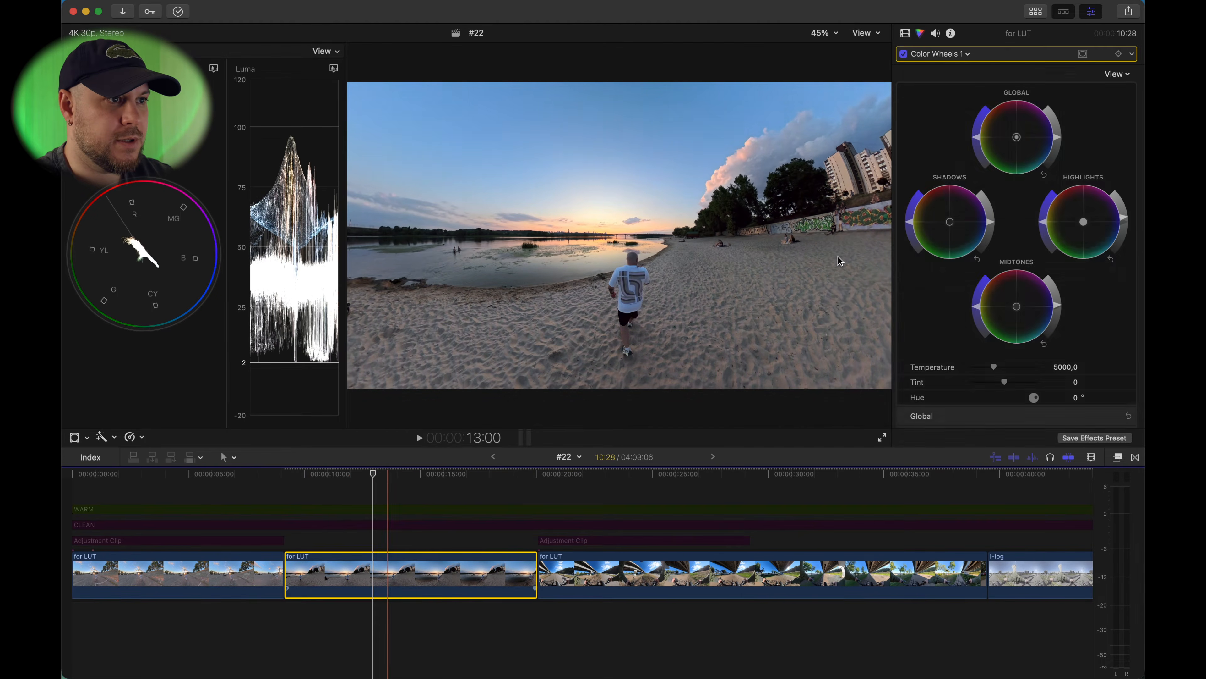
left_click(903, 53)
left_click(932, 54)
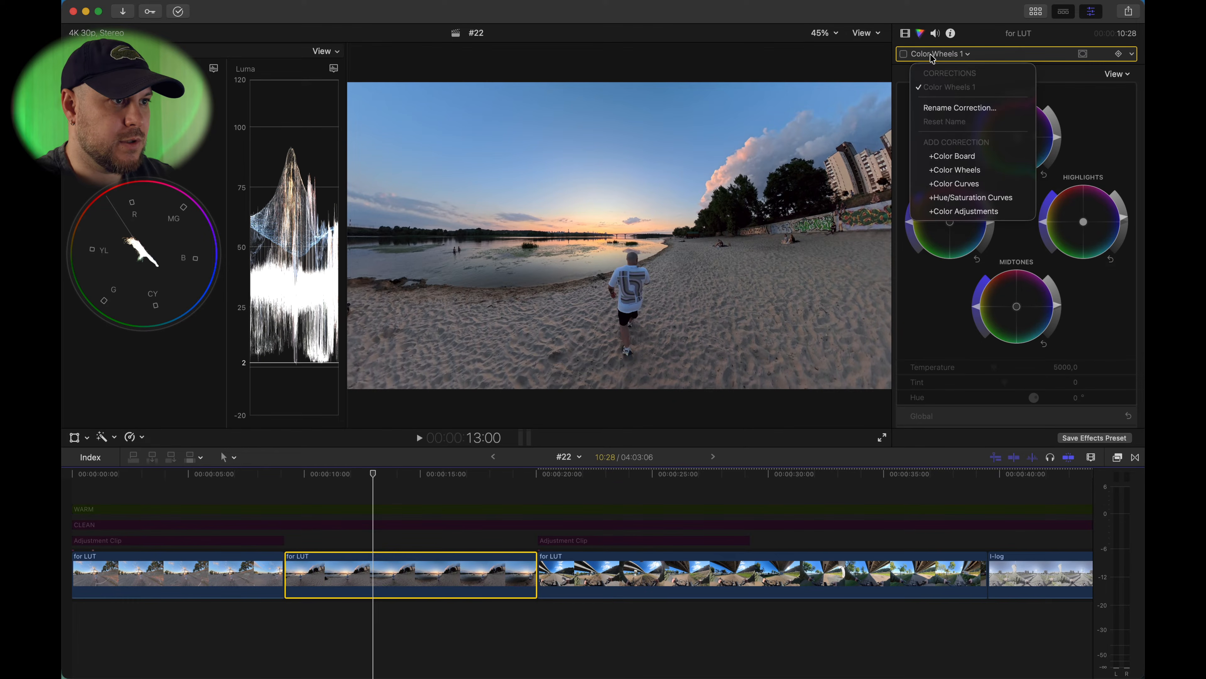
left_click(905, 34)
left_click(905, 33)
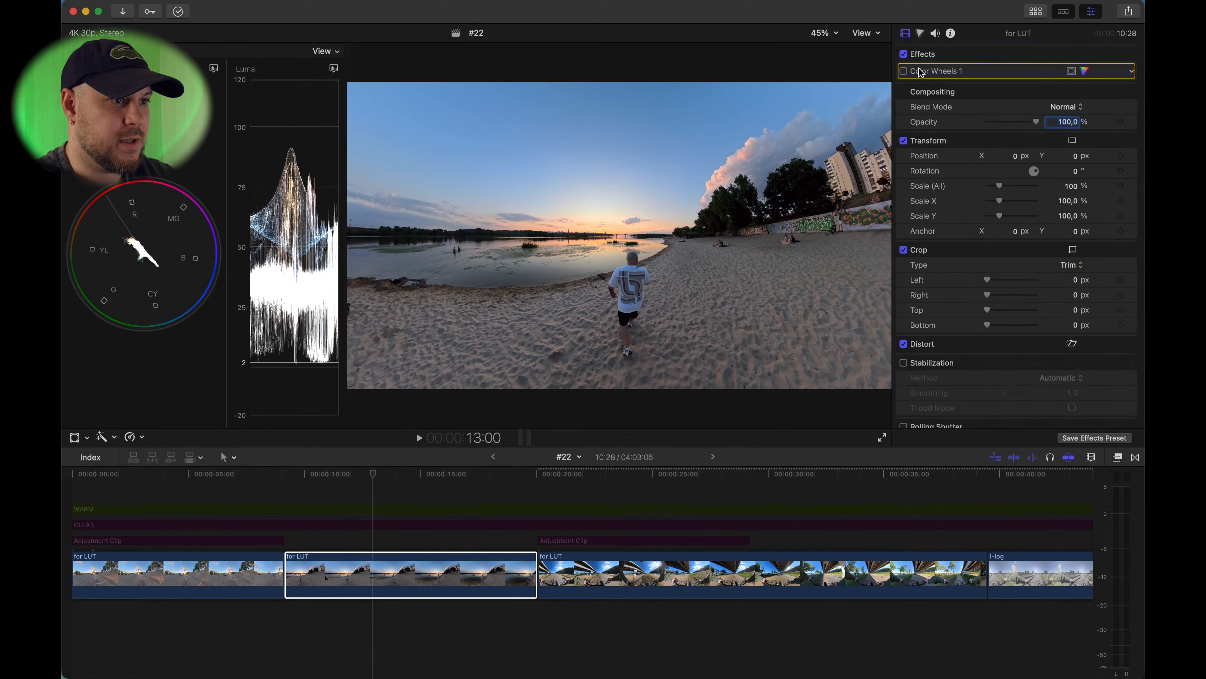
scroll(921, 72, "down", 2)
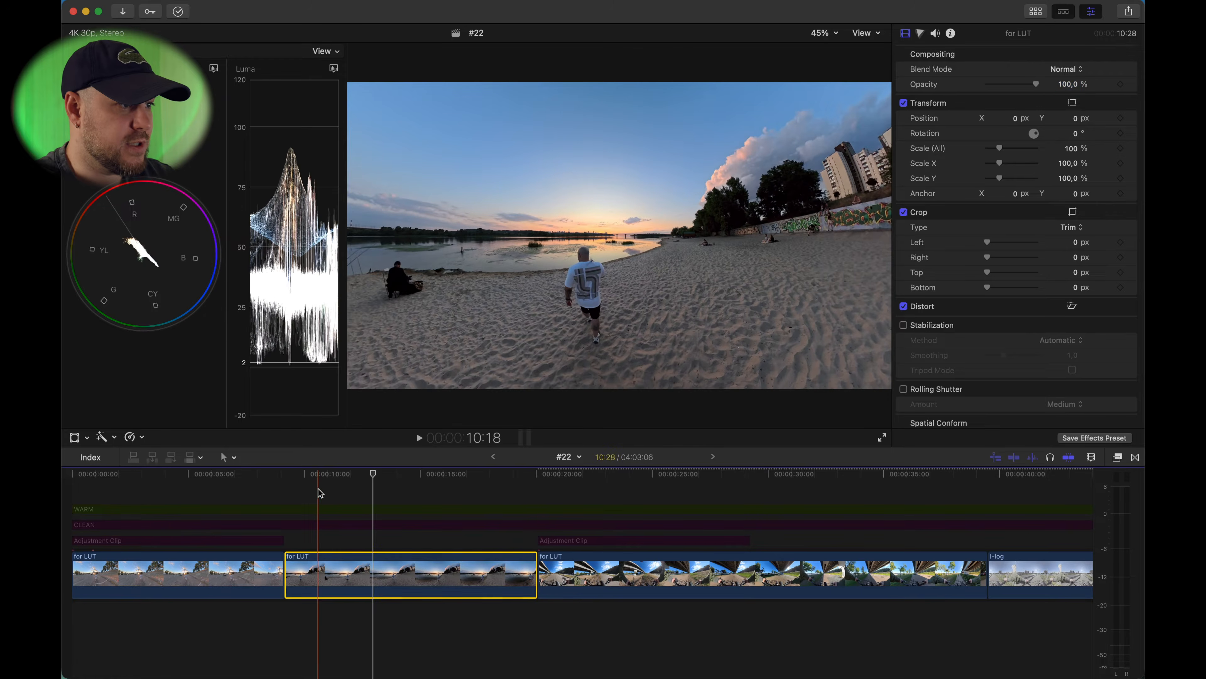
Step: Play the beach shot ungraded from about 10:18, and re-enable the WARM layer at 12:10 to play on with its look
left_click(319, 489)
key("space")
key("space")
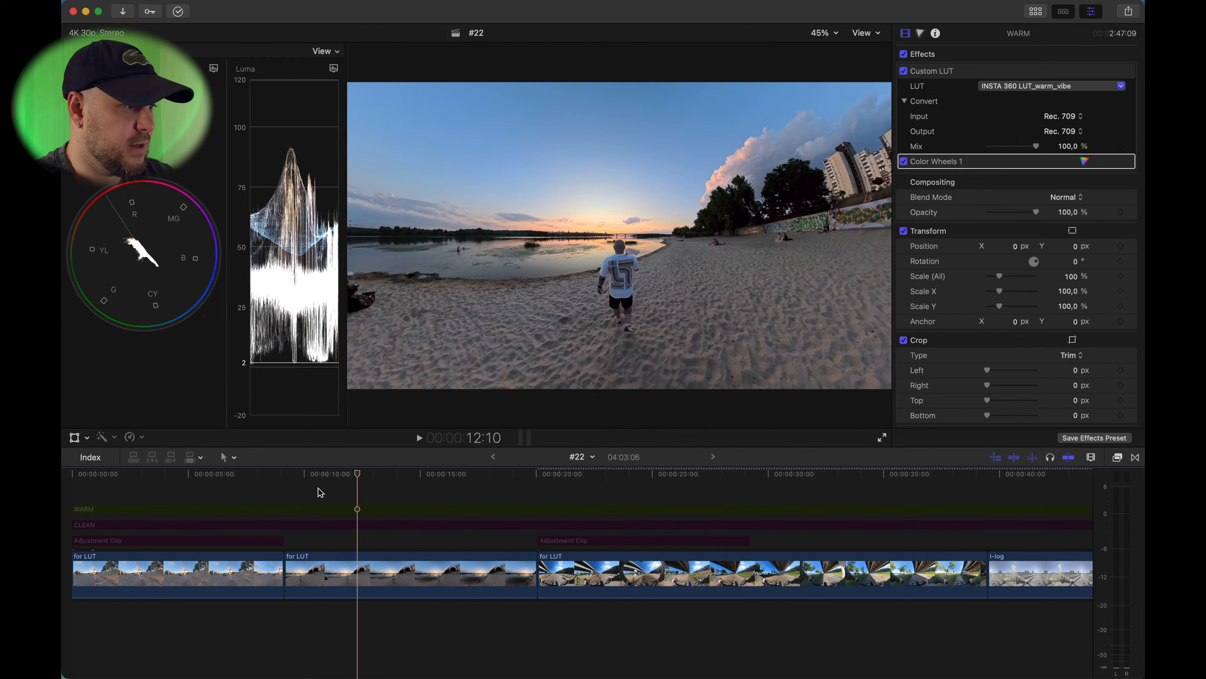
left_click(356, 511)
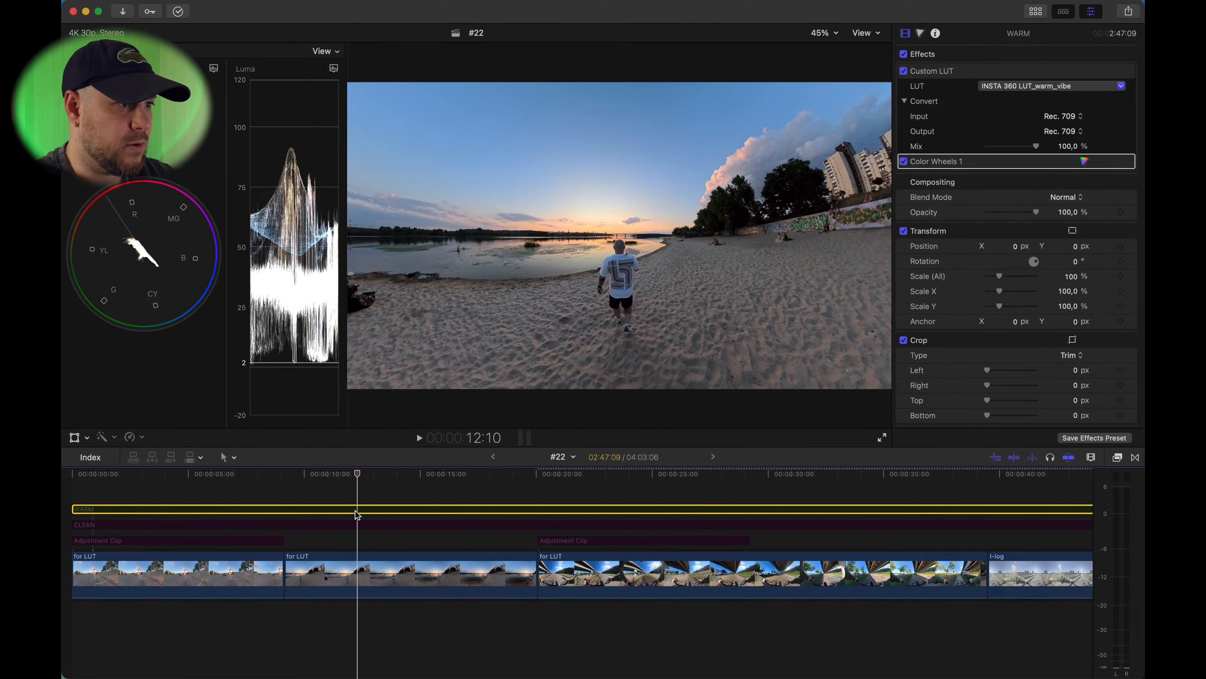
key("space")
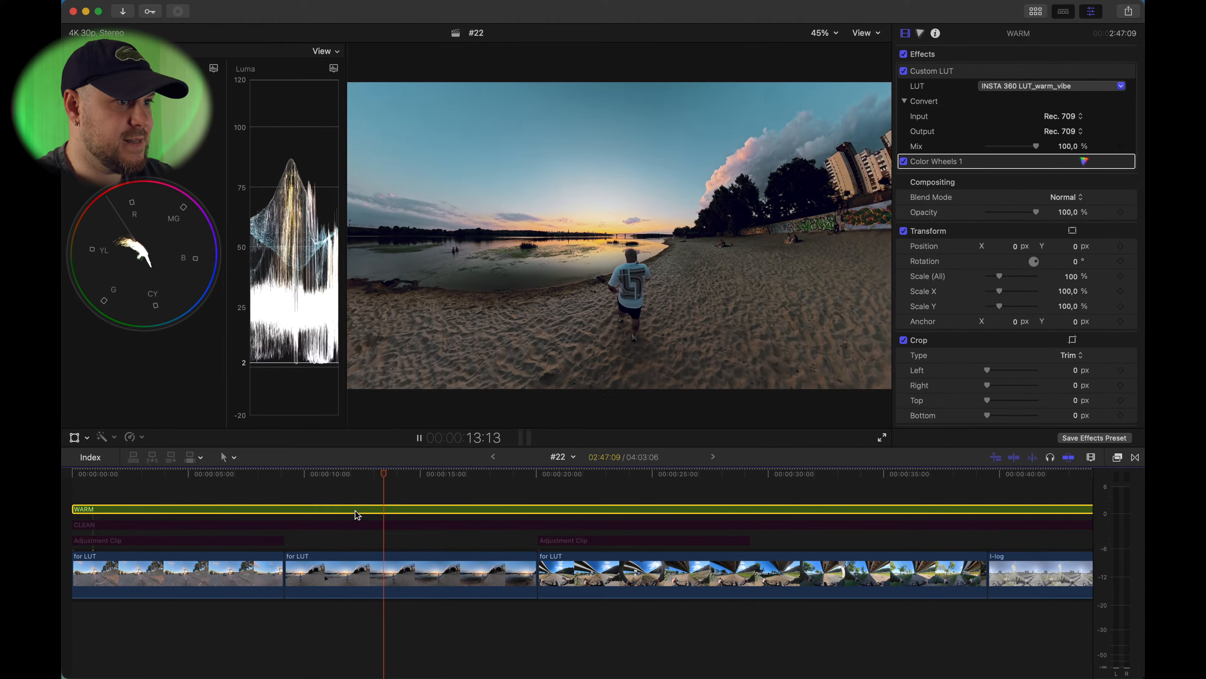
key("space")
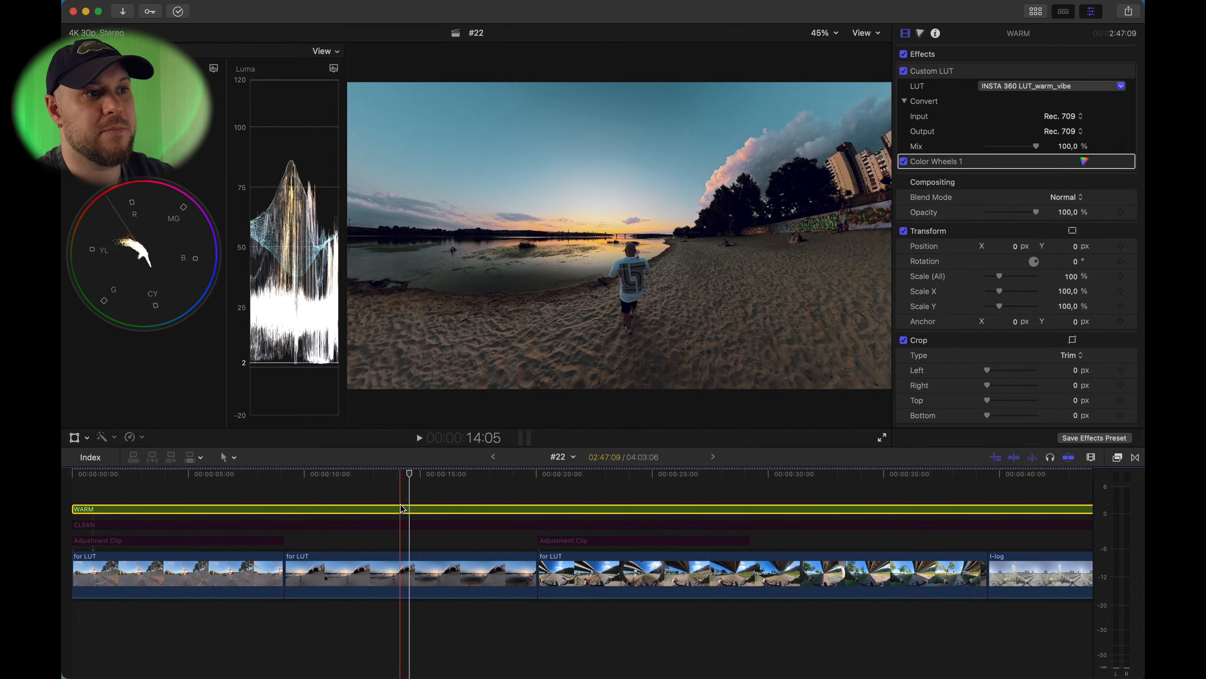
Step: Reduce the Custom LUT mix of the WARM layer to 55.66%
left_click(947, 72)
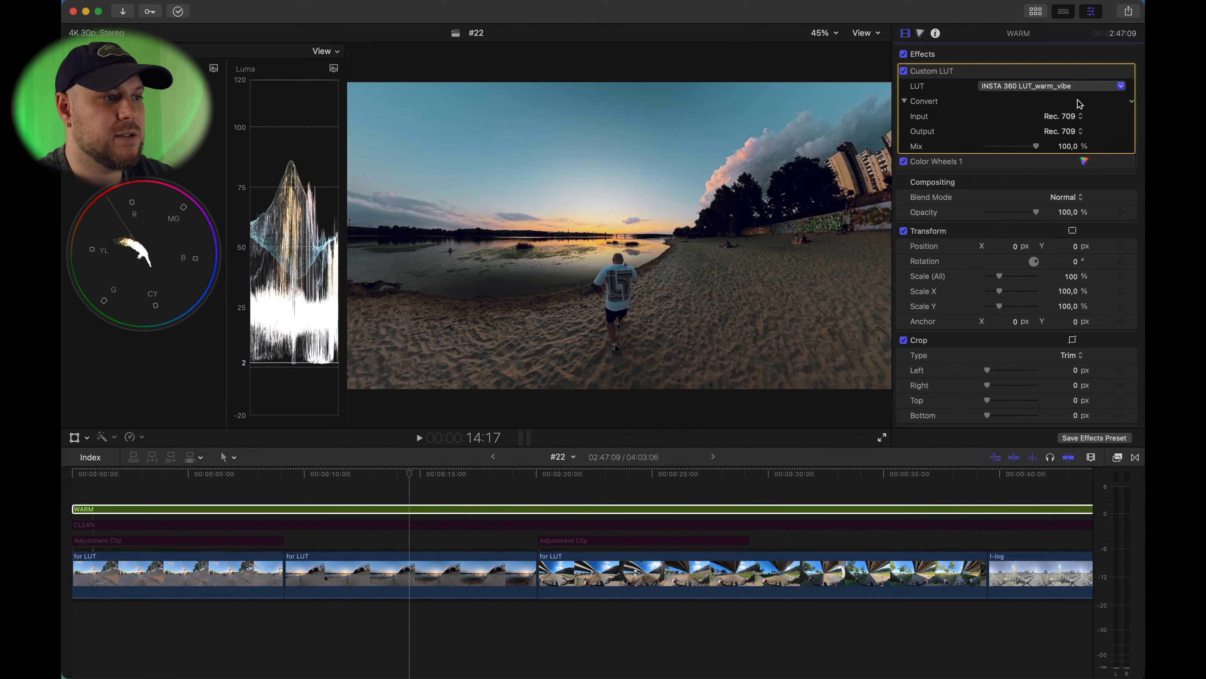
left_click(1003, 147)
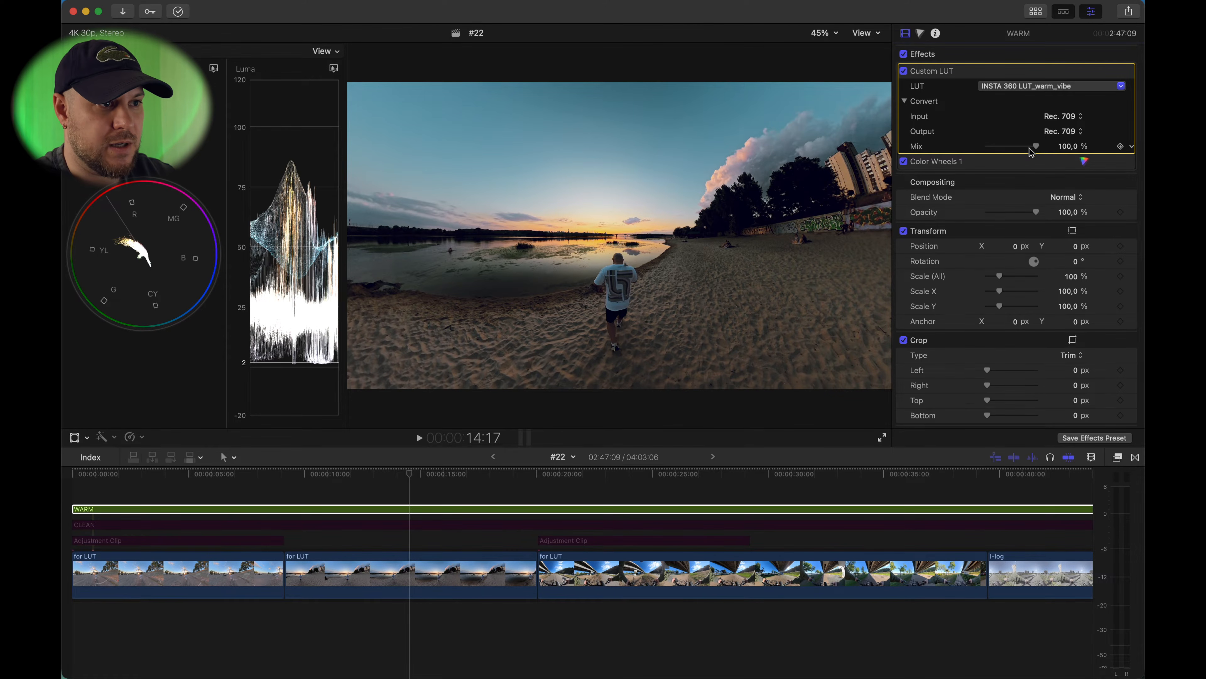
key("super+z")
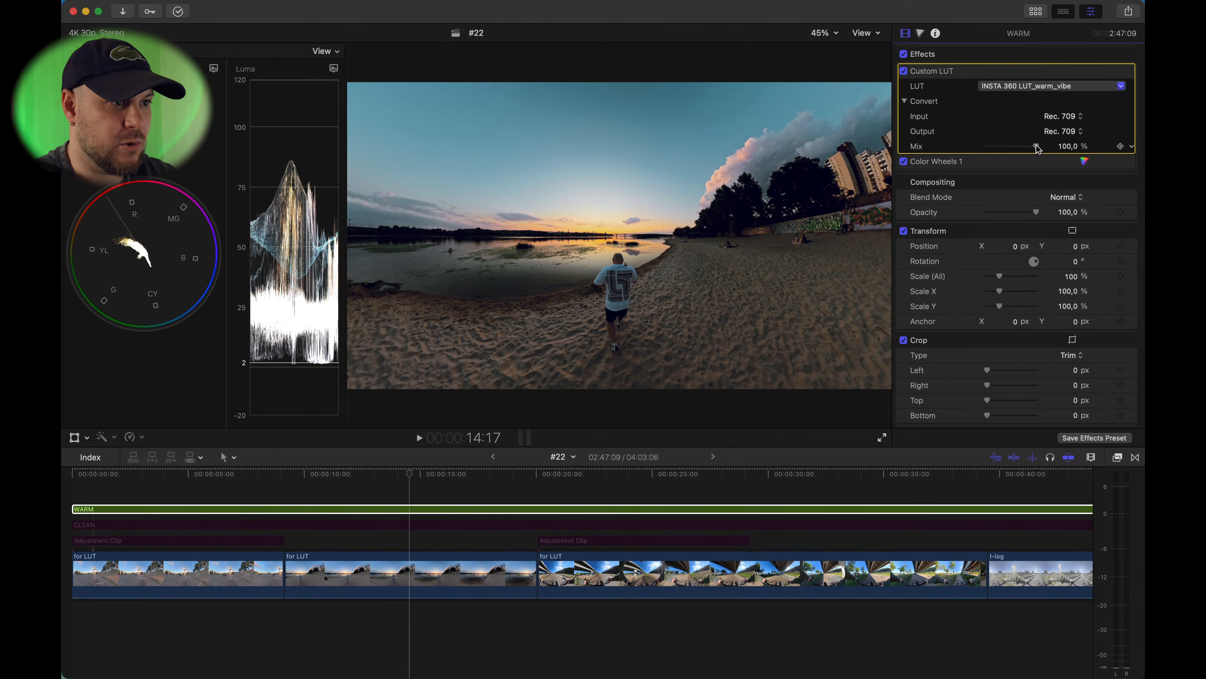
left_click_drag(1036, 149, 1015, 148)
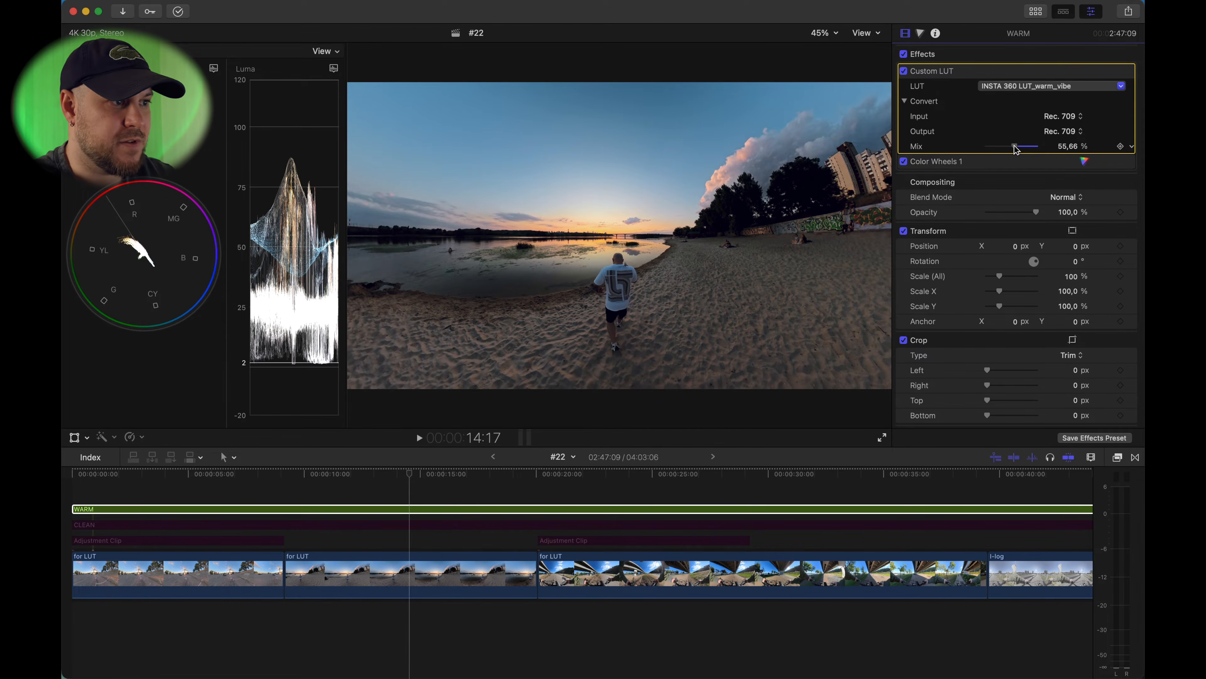
Step: Toggle the WARM layer off and on at 14:17 to compare the beach shot with and without the reduced LUT
left_click(408, 509)
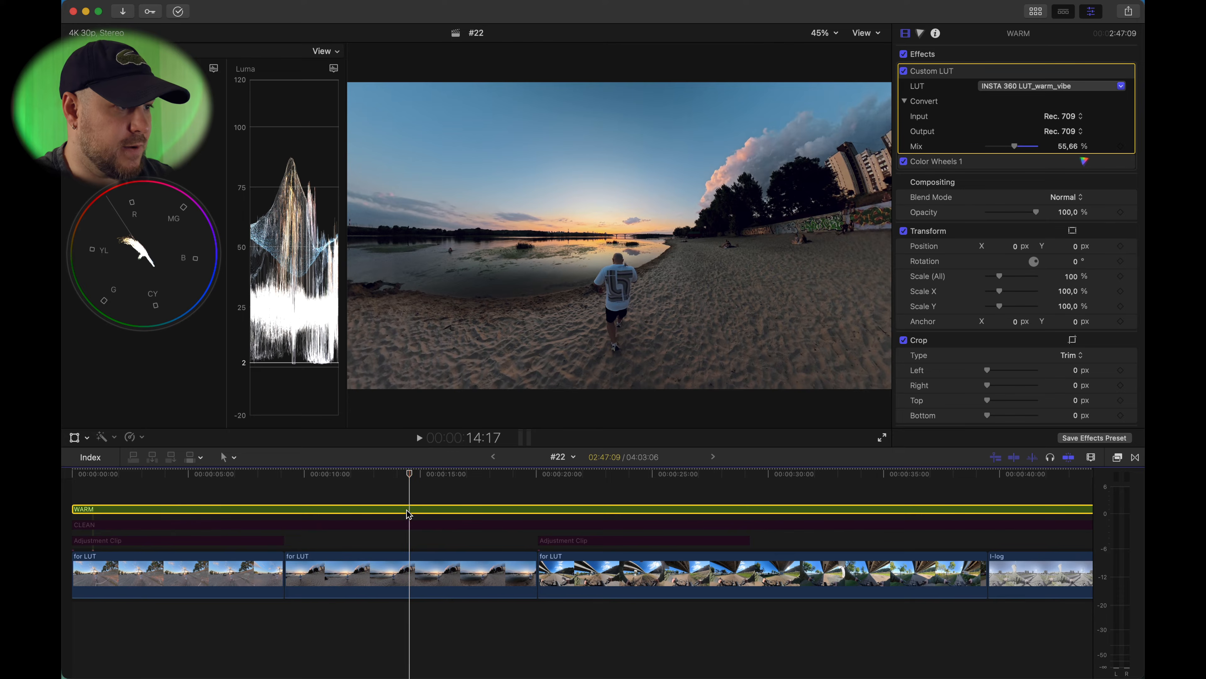
key("v")
key("v")
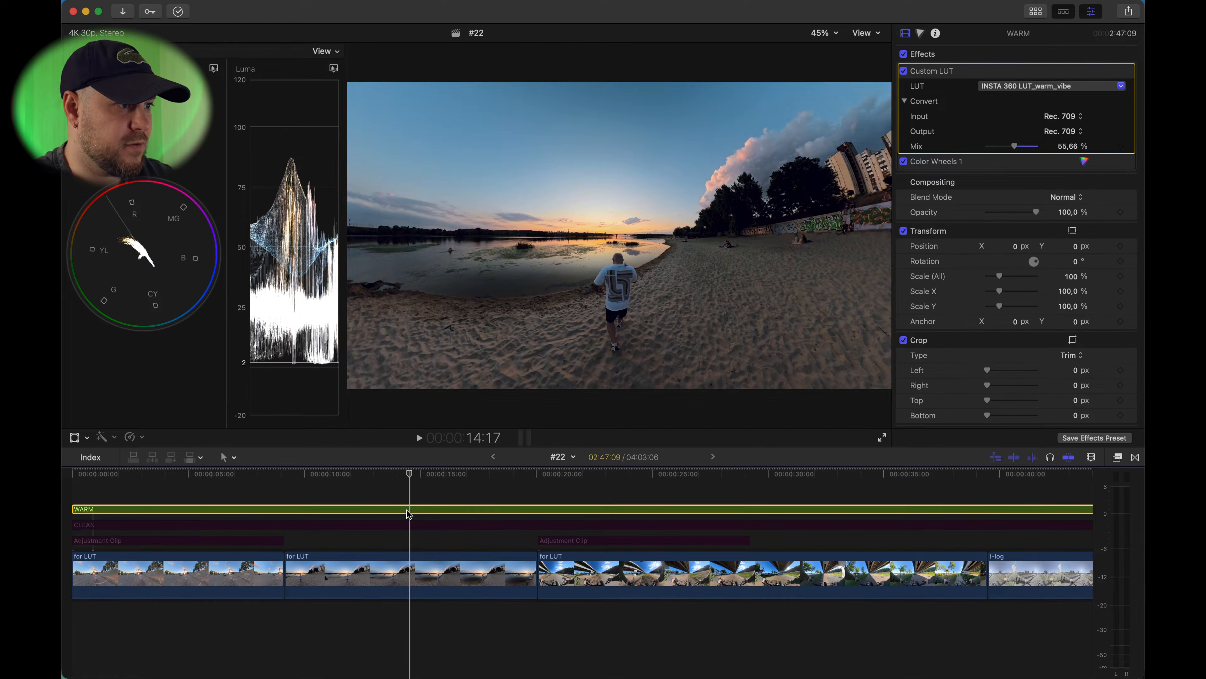
key("v")
key("v")
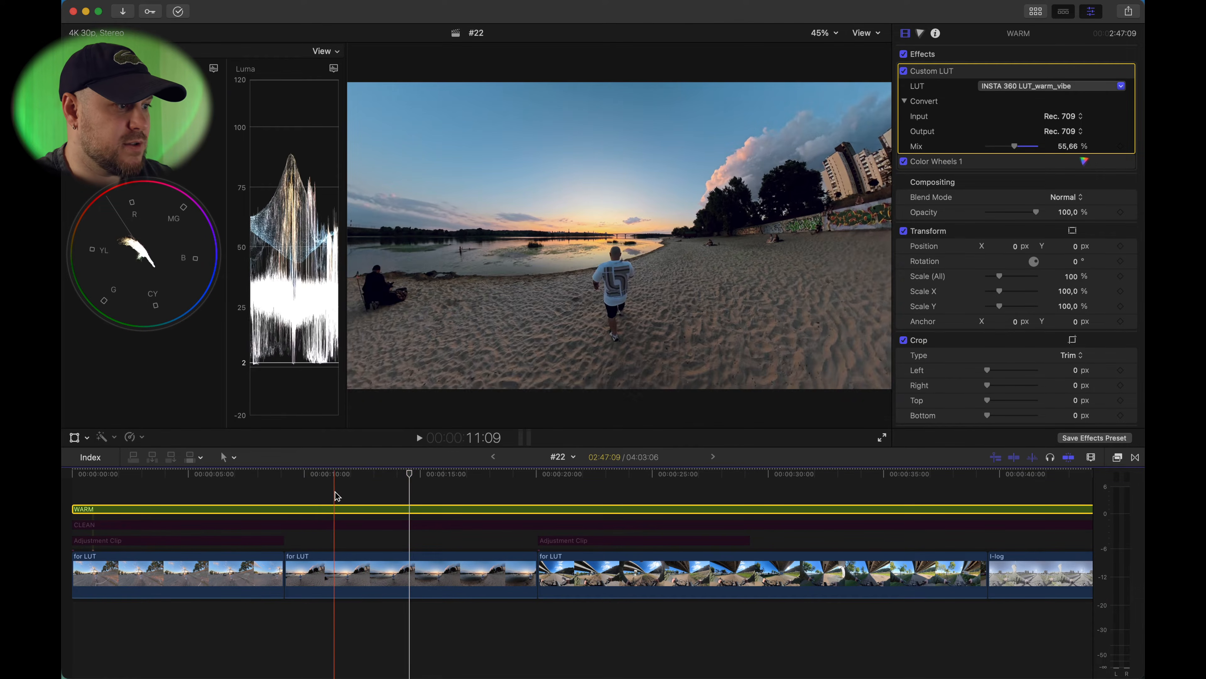
Step: Add a Color Board exposure correction to the beach clip with Midtones 6% and Highlights 5%, toggling it off and on to compare
left_click(352, 496)
left_click(353, 572)
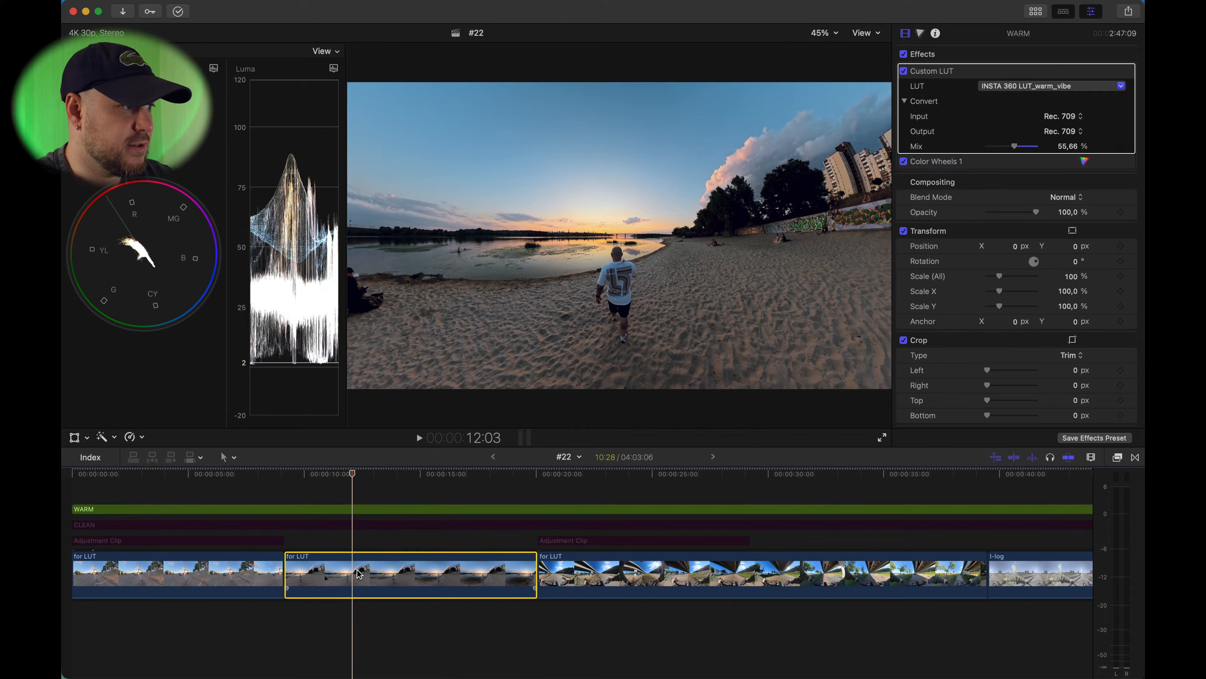
left_click(921, 34)
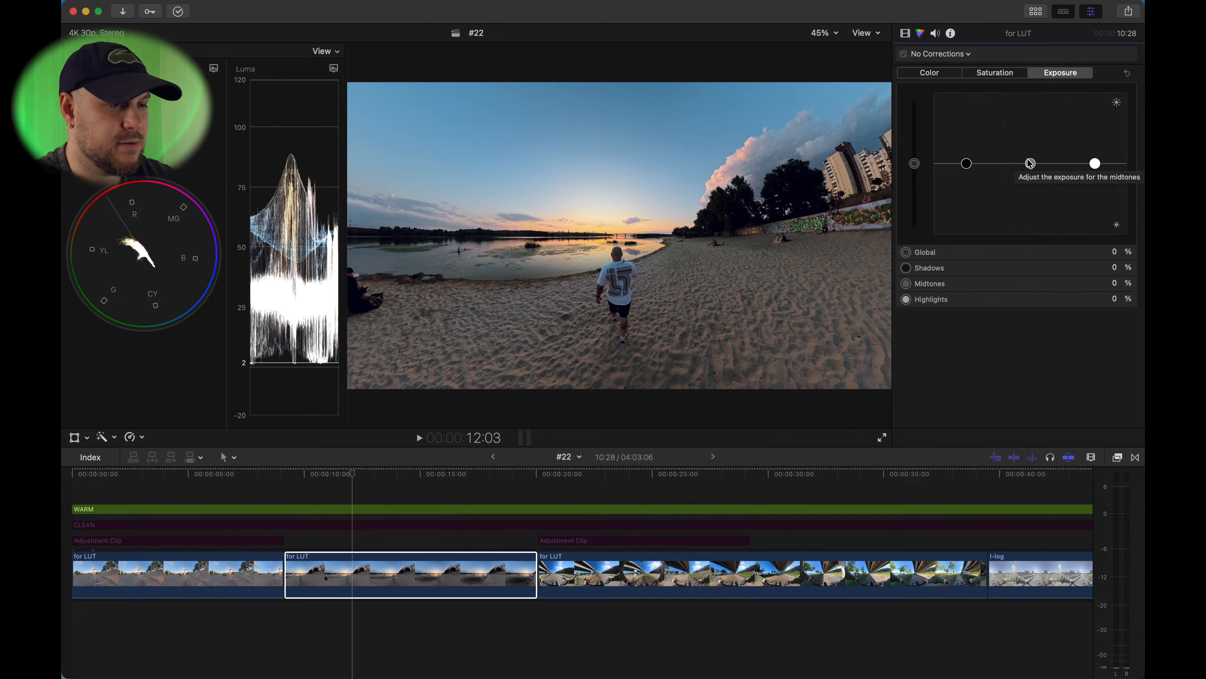
left_click_drag(1030, 163, 1029, 158)
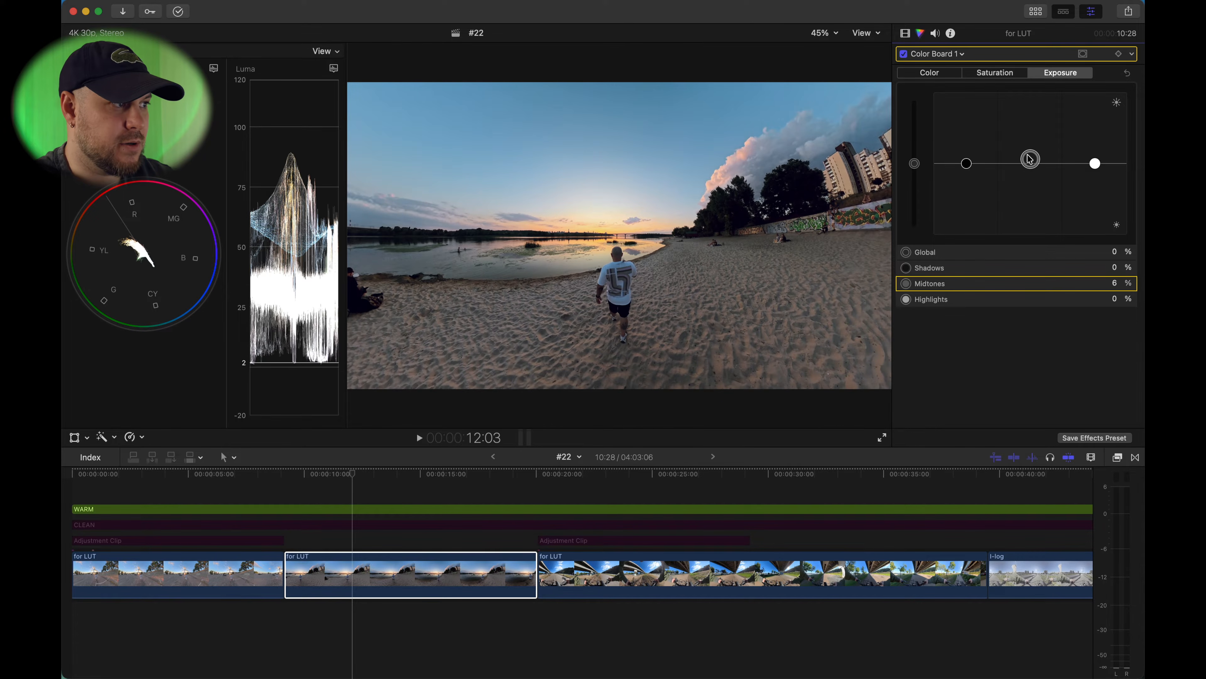
left_click_drag(1095, 163, 1095, 158)
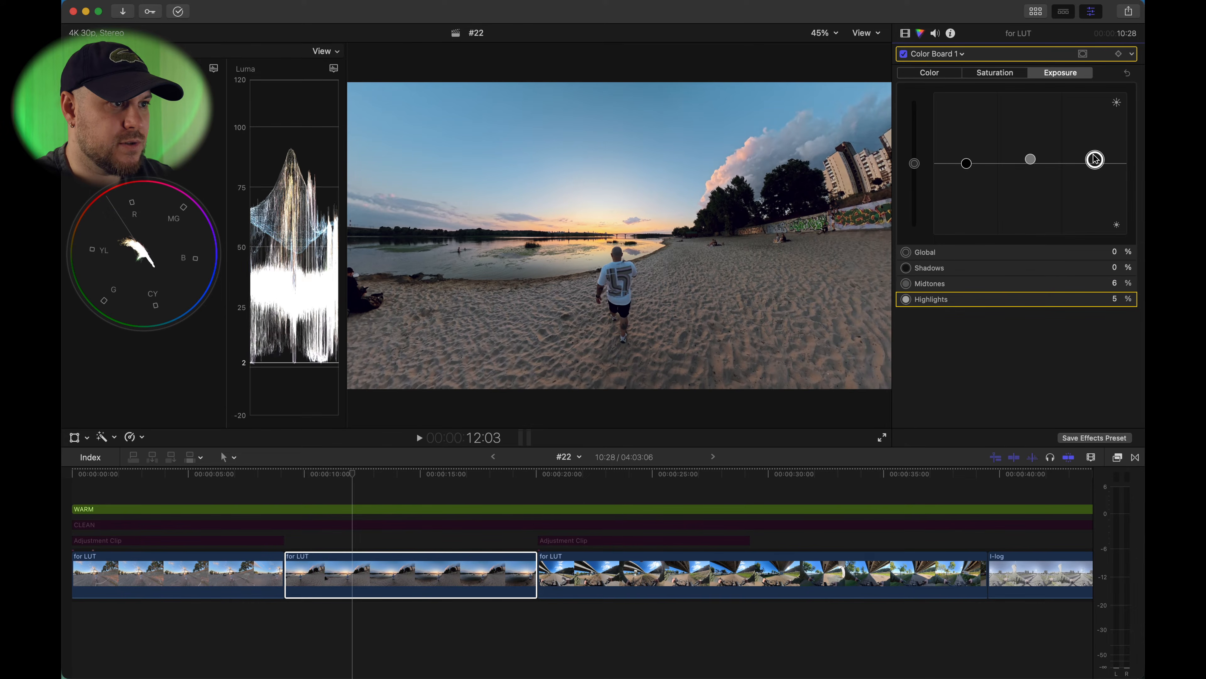
left_click(903, 55)
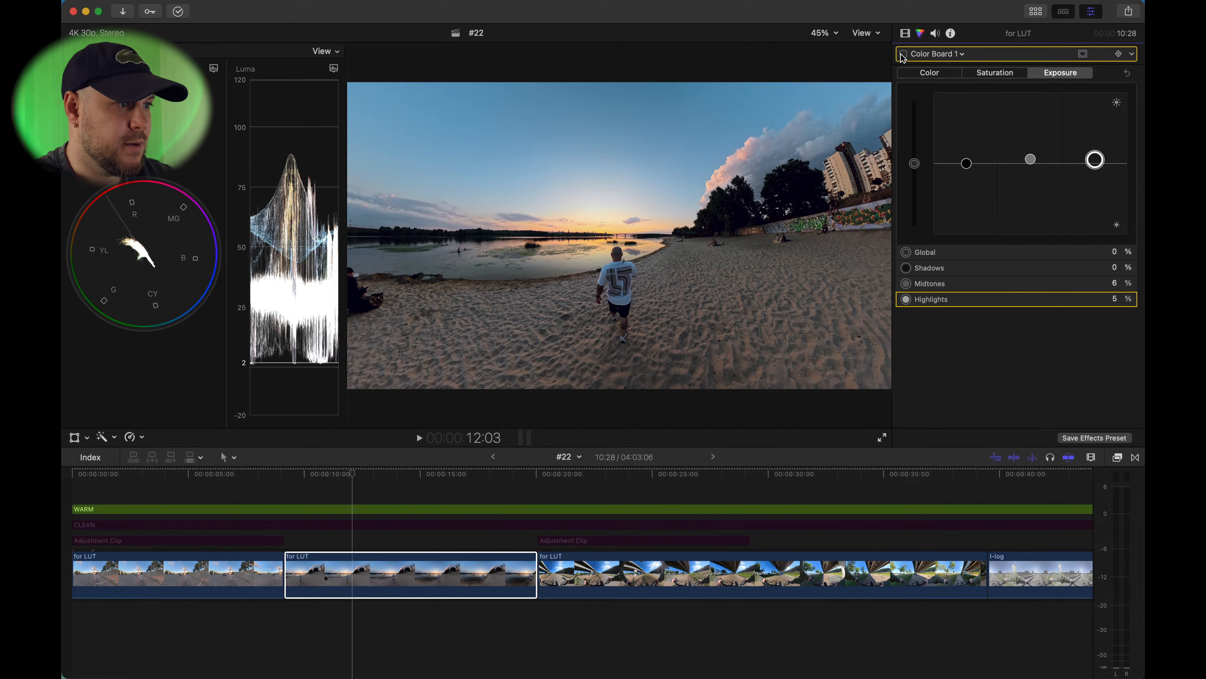
left_click(903, 54)
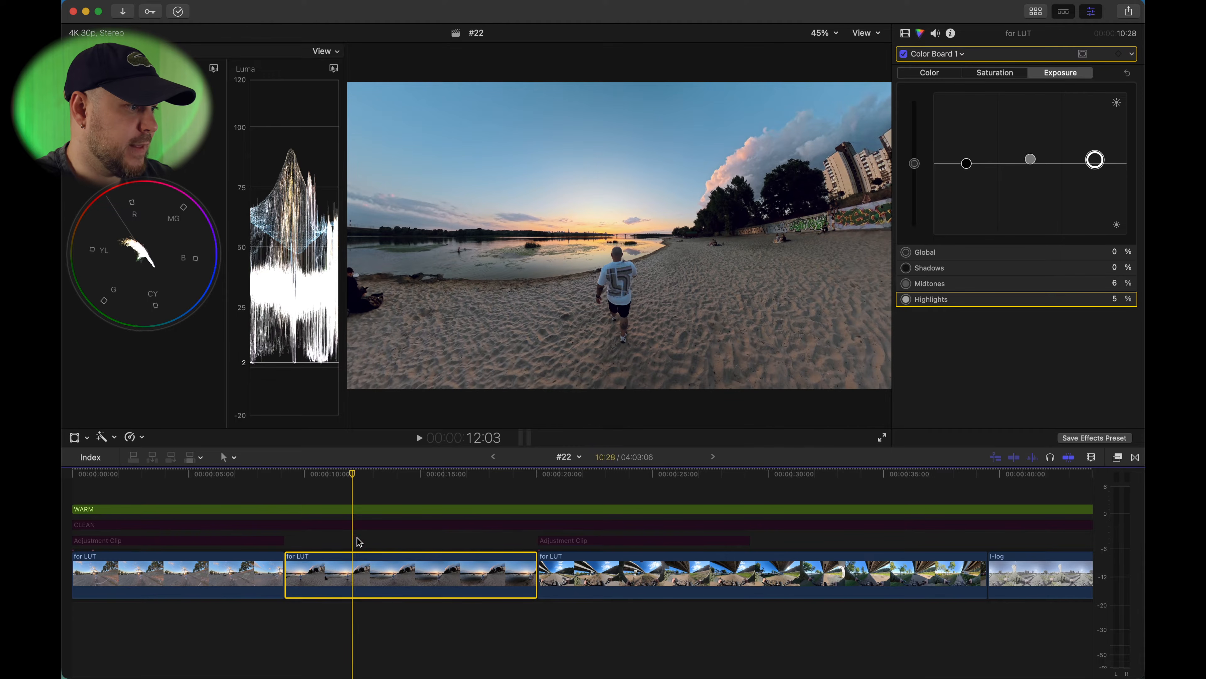
Step: Play the beach shot from 12:03 with the WARM layer off, re-enabling WARM during playback to compare the looks
left_click(351, 509)
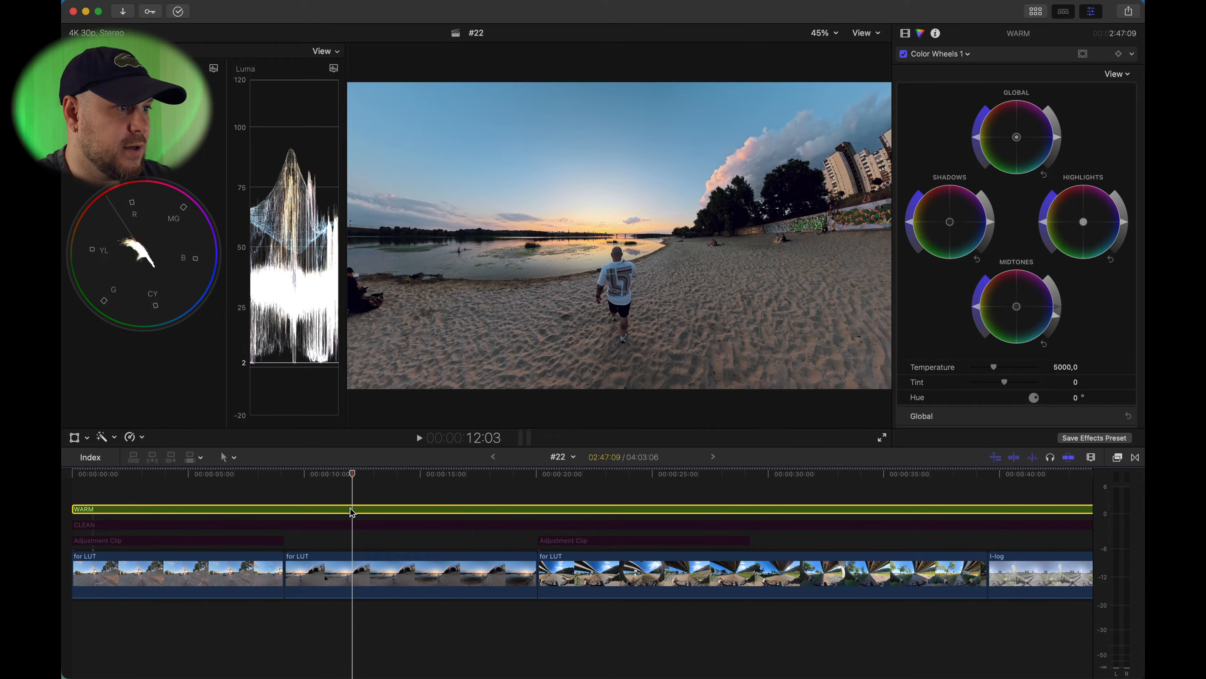
key("v")
key("space")
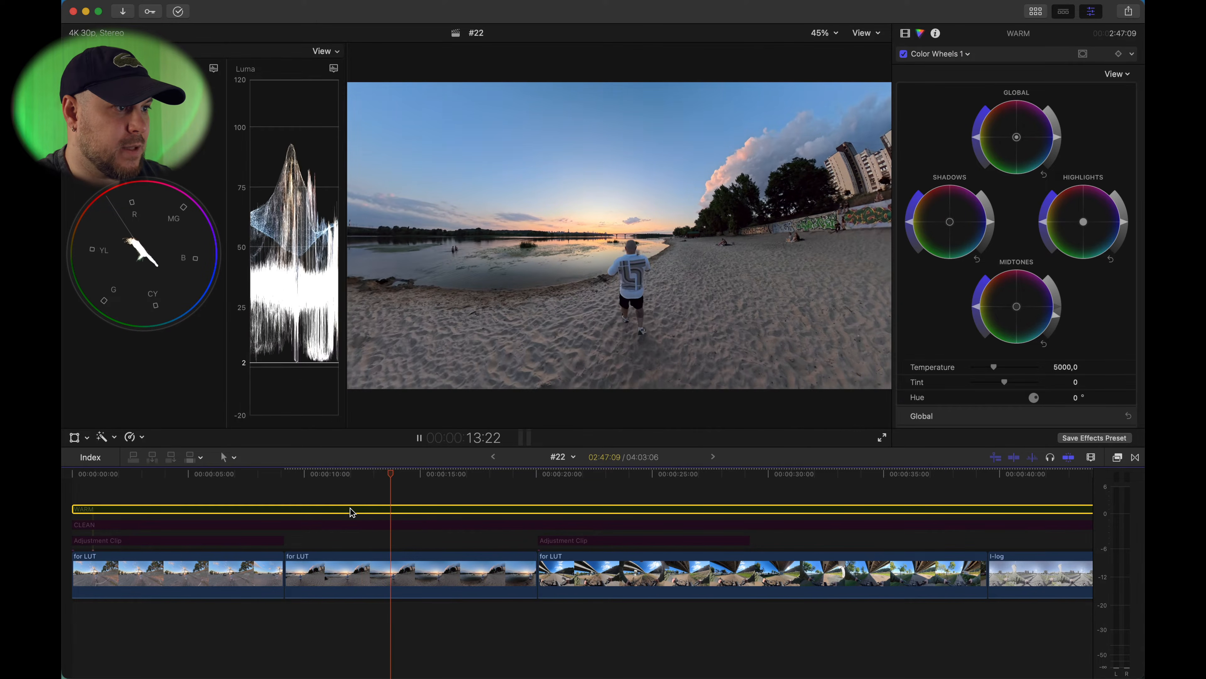
key("v")
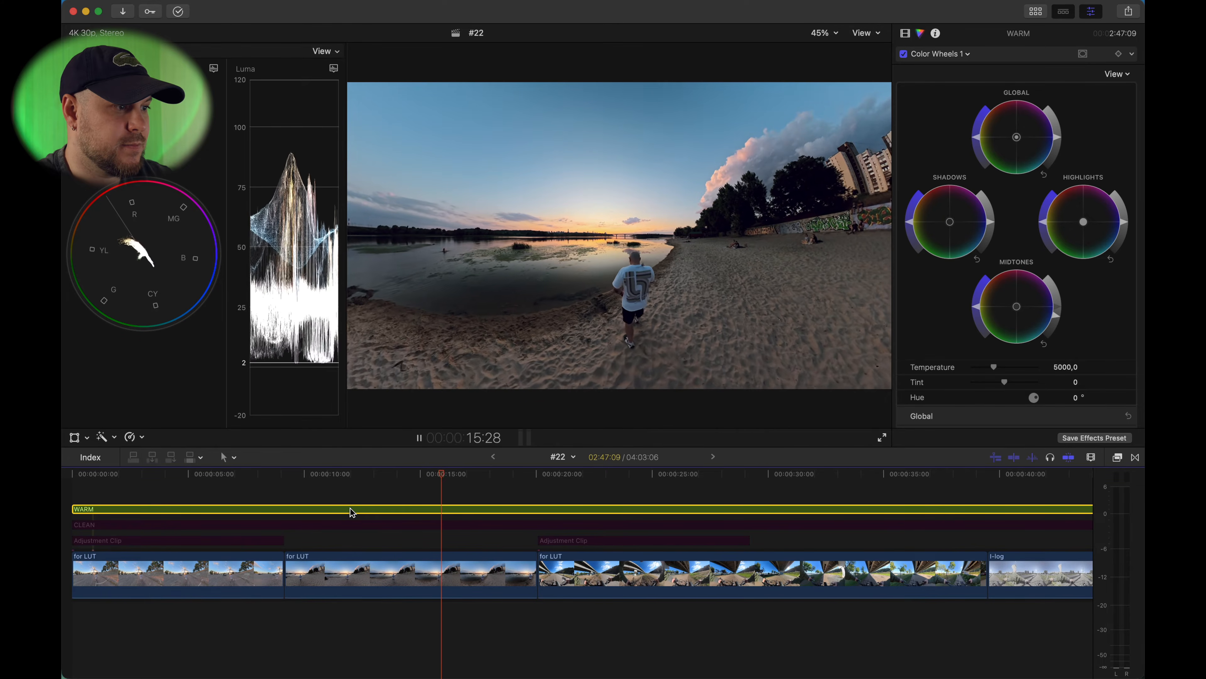
key("space")
Step: Switch from the WARM layer to the CLEAN layer on the beach shot and set the CLEAN LUT's mix to 79.63%
key("v")
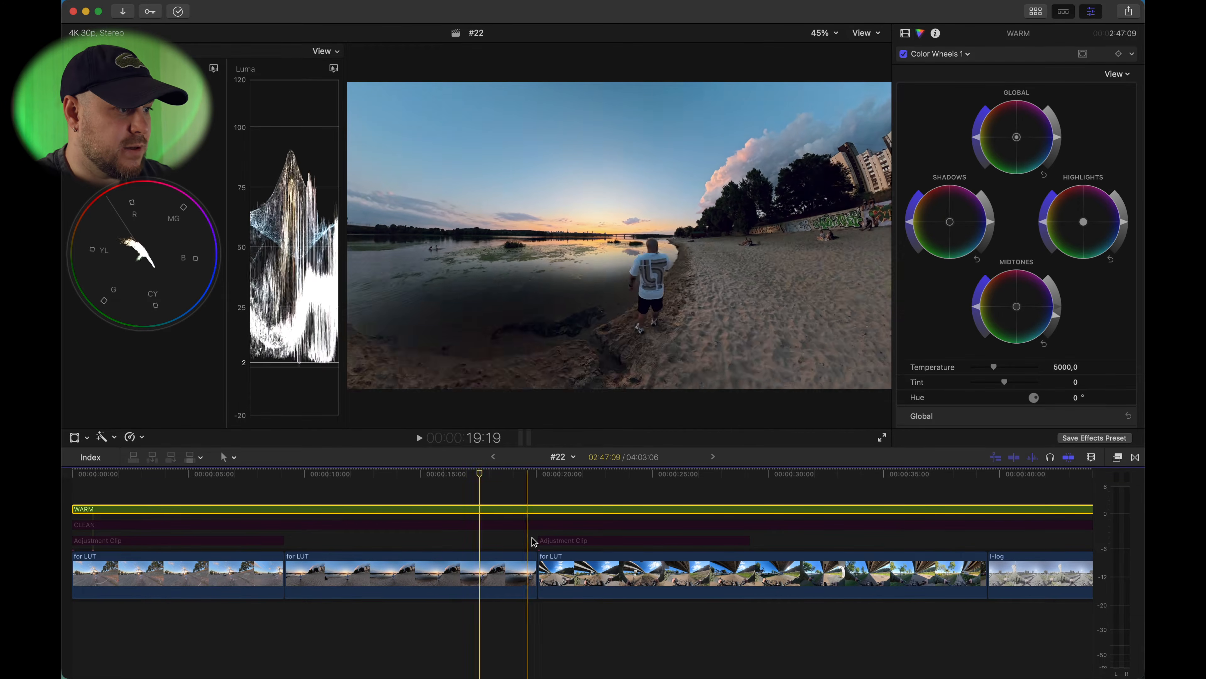
left_click(482, 524)
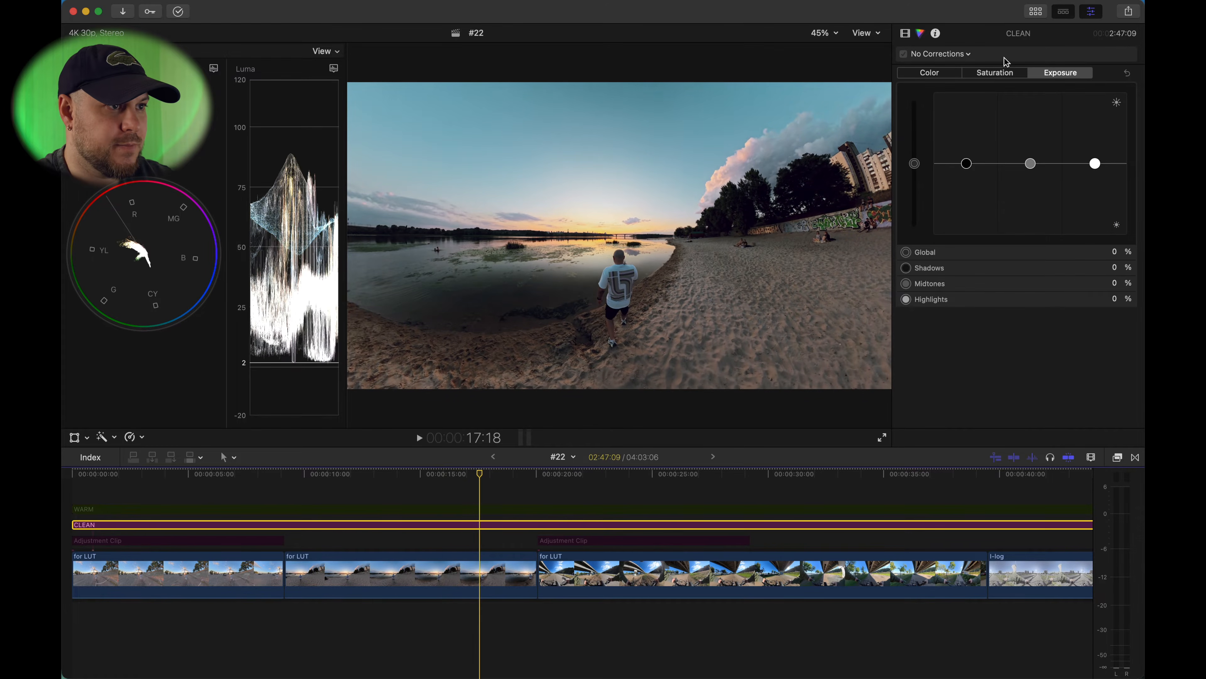
left_click(907, 33)
left_click_drag(1027, 147, 1022, 149)
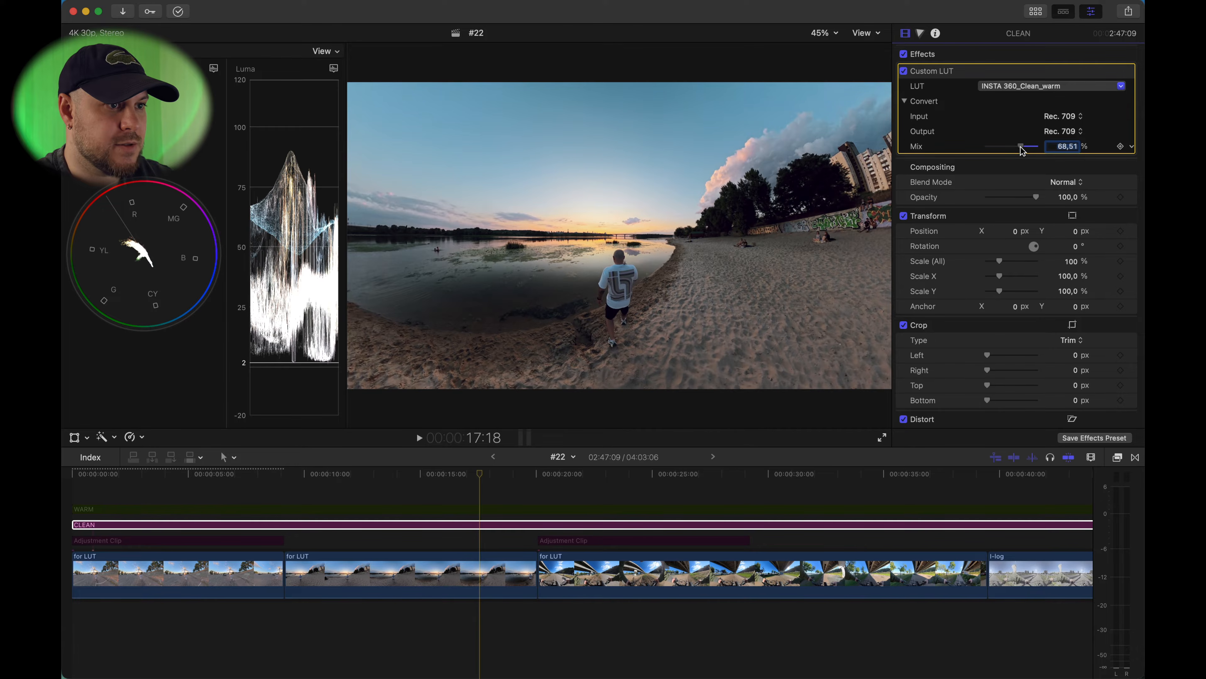
left_click(504, 529)
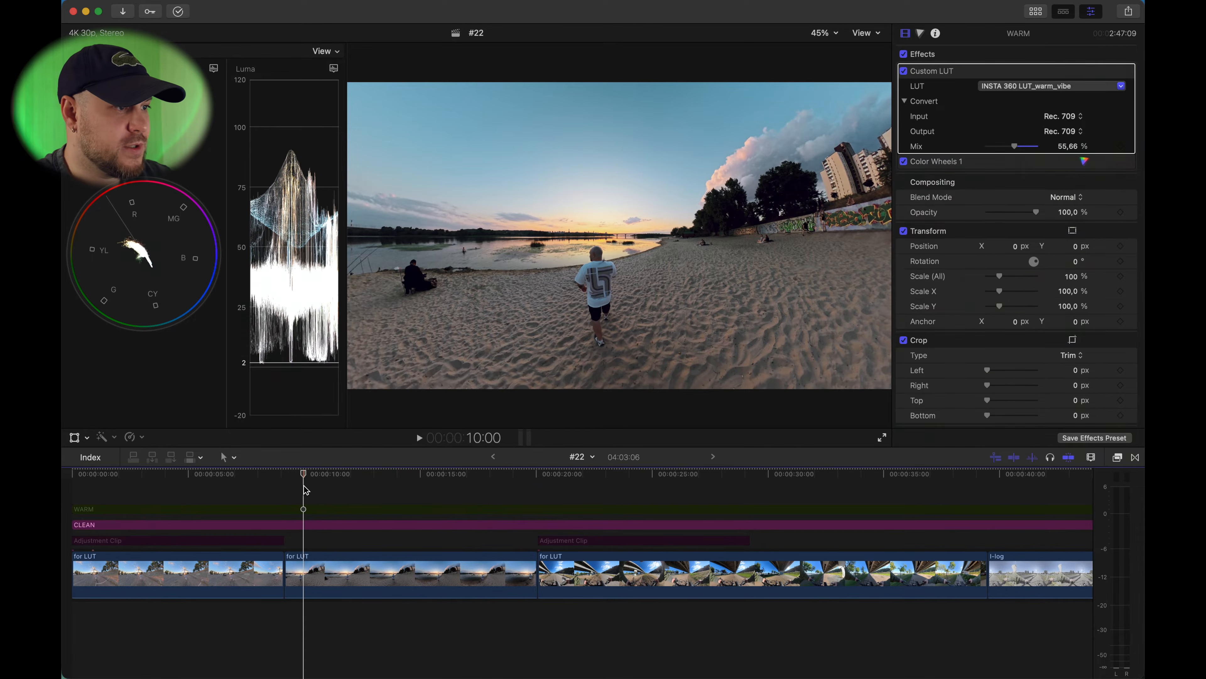
Step: Preview the beach shot with CLEAN on, full screen from 10:00 and on in the viewer, and turn CLEAN off
key("super+shift+f")
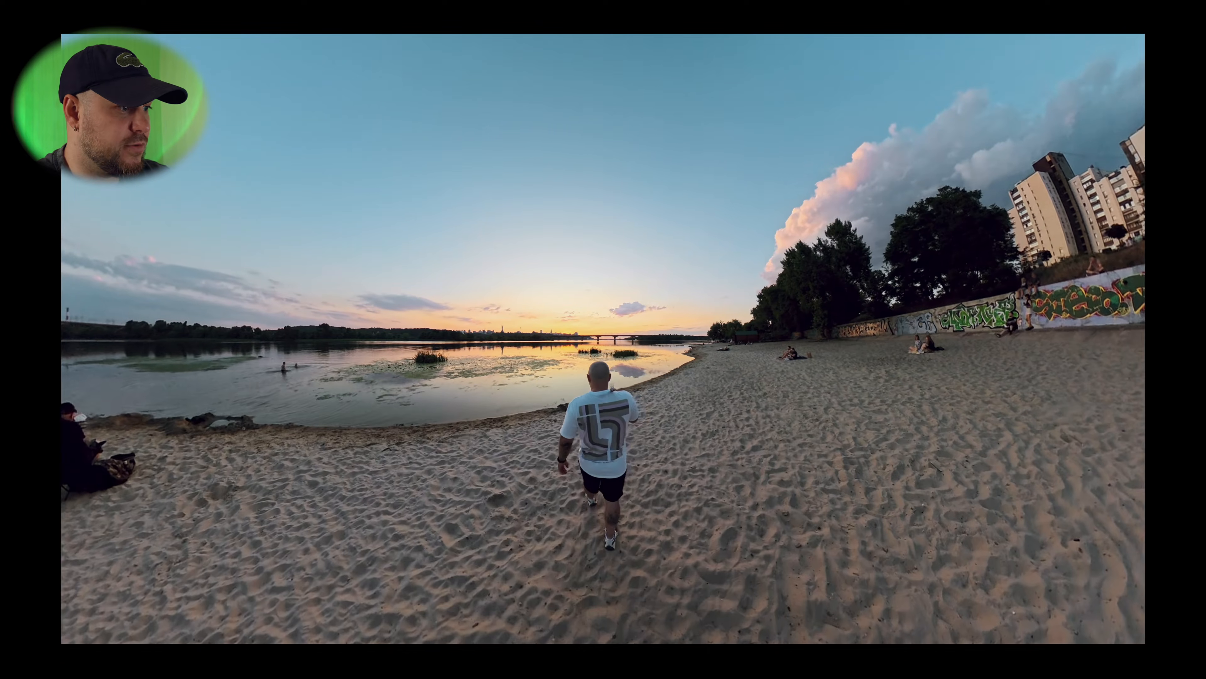
key("Escape")
left_click(352, 525)
key("space")
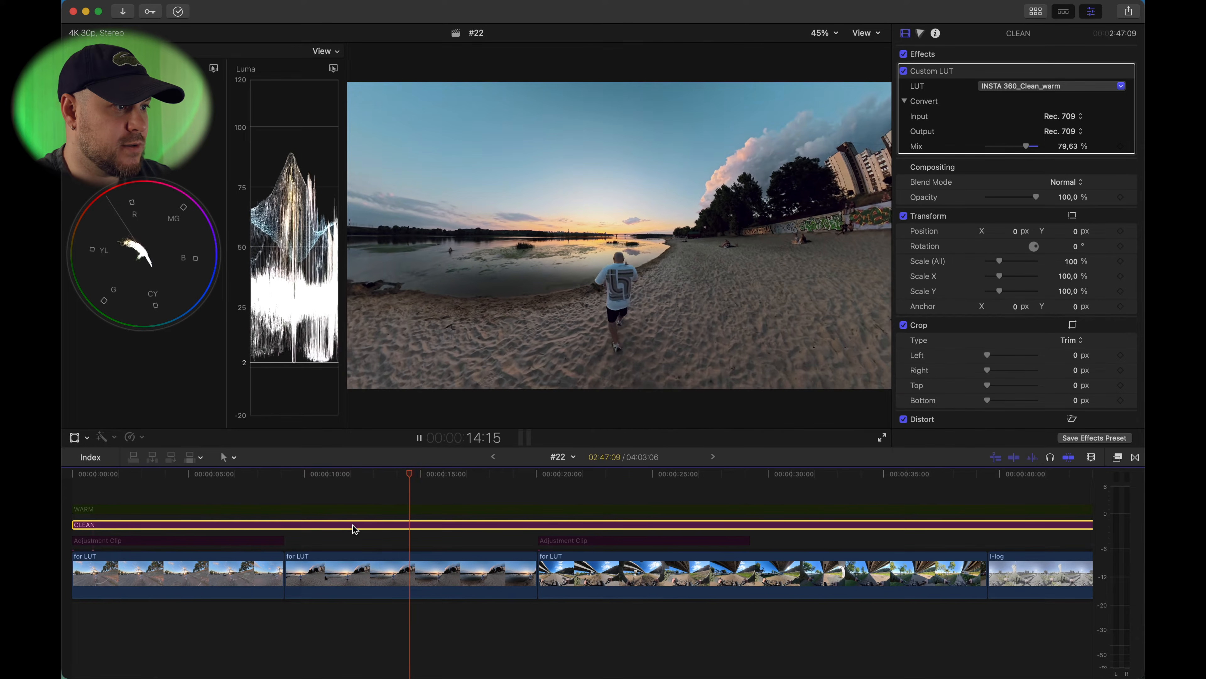
key("space")
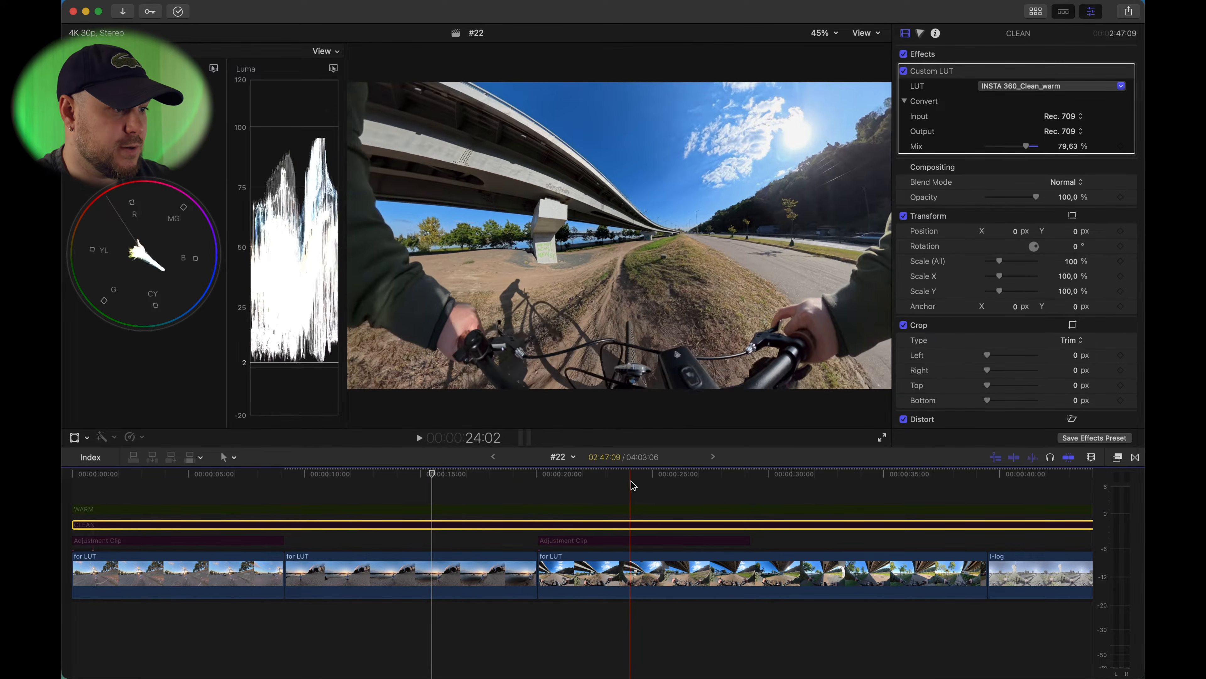
Step: Go to 22:05 in the bike shot and set the WARM layer's LUT mix to 100%
left_click(612, 485)
left_click(587, 483)
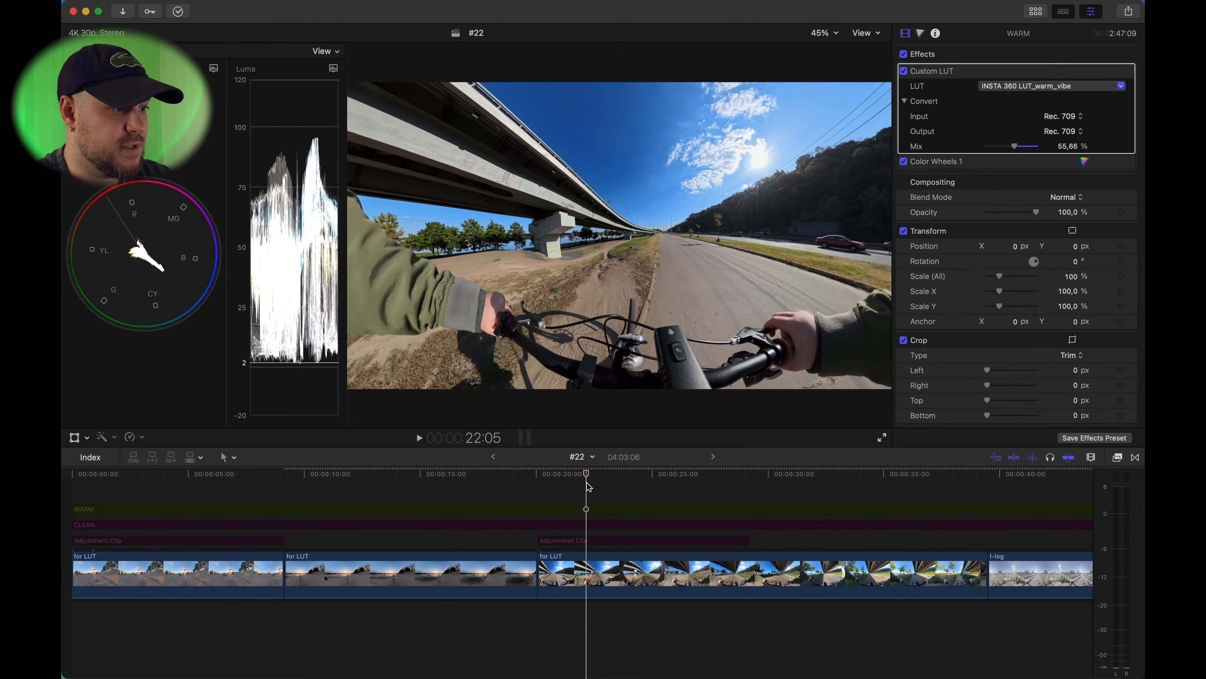
left_click(587, 512)
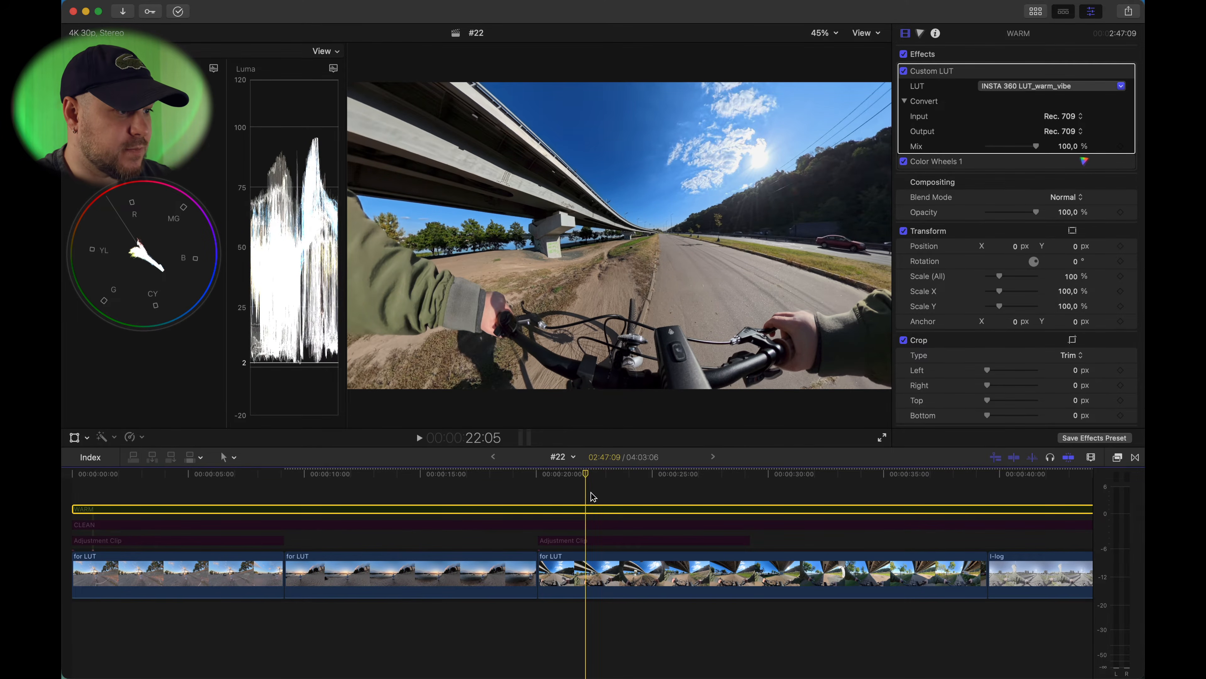
Step: Play the bike shot full screen from near its start without any LUT layer, stopping at 24:02
left_click(559, 489)
key("super+shift+f")
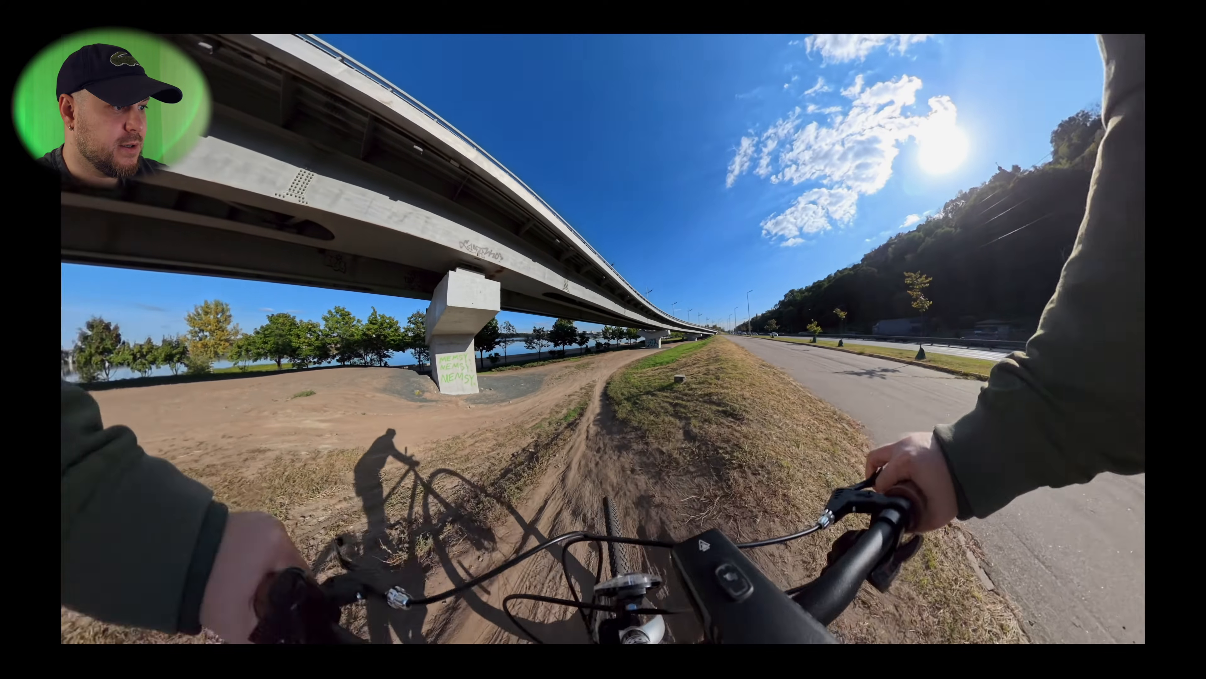
key("Escape")
key("space")
Step: Enable the WARM layer at 24:02 and play the bike shot full screen with it up to 26:02
left_click(576, 510)
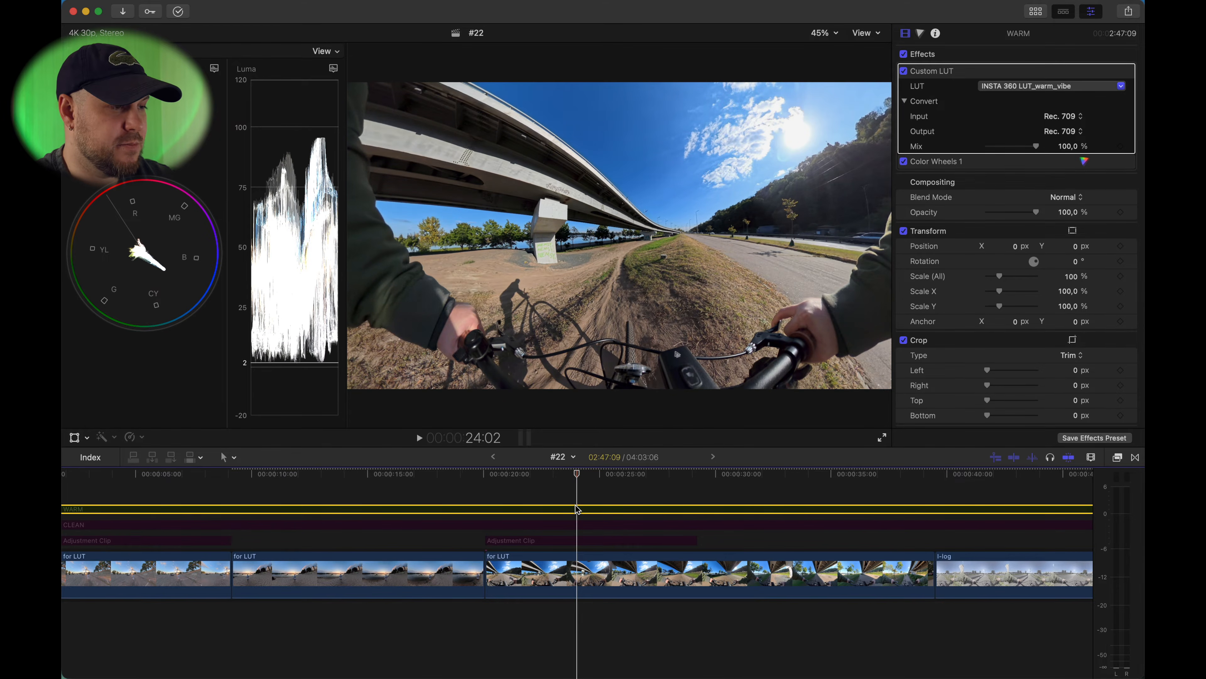
key("space")
key("super+shift+f")
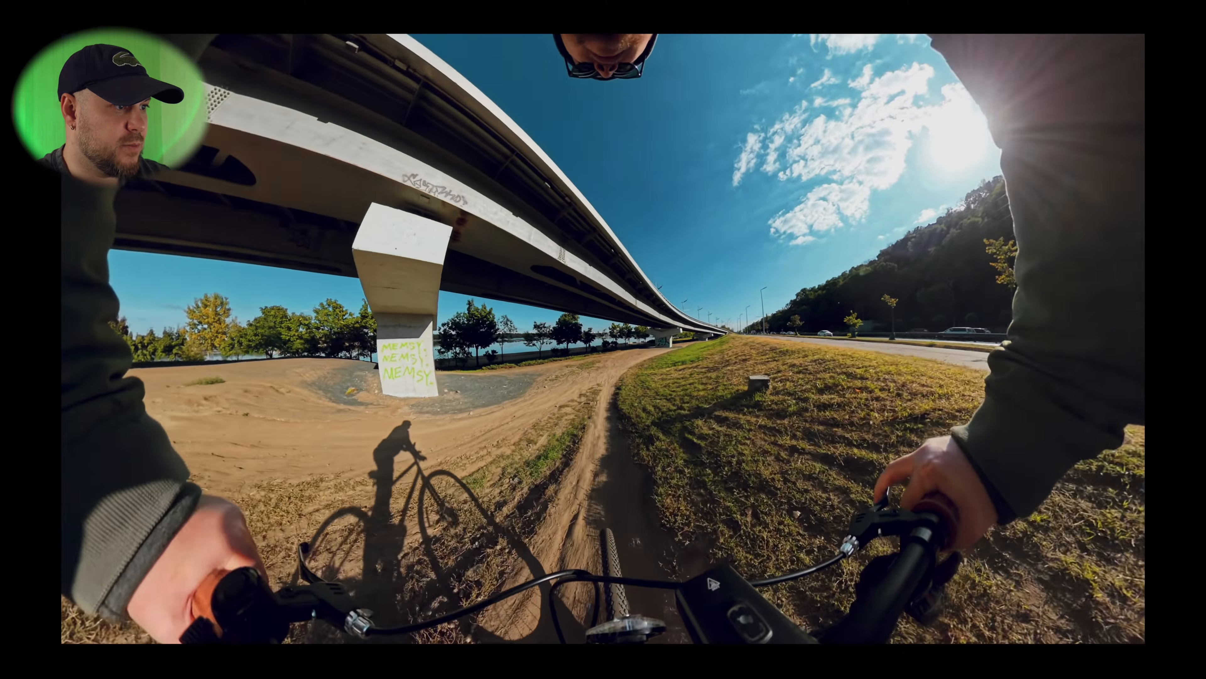
key("space")
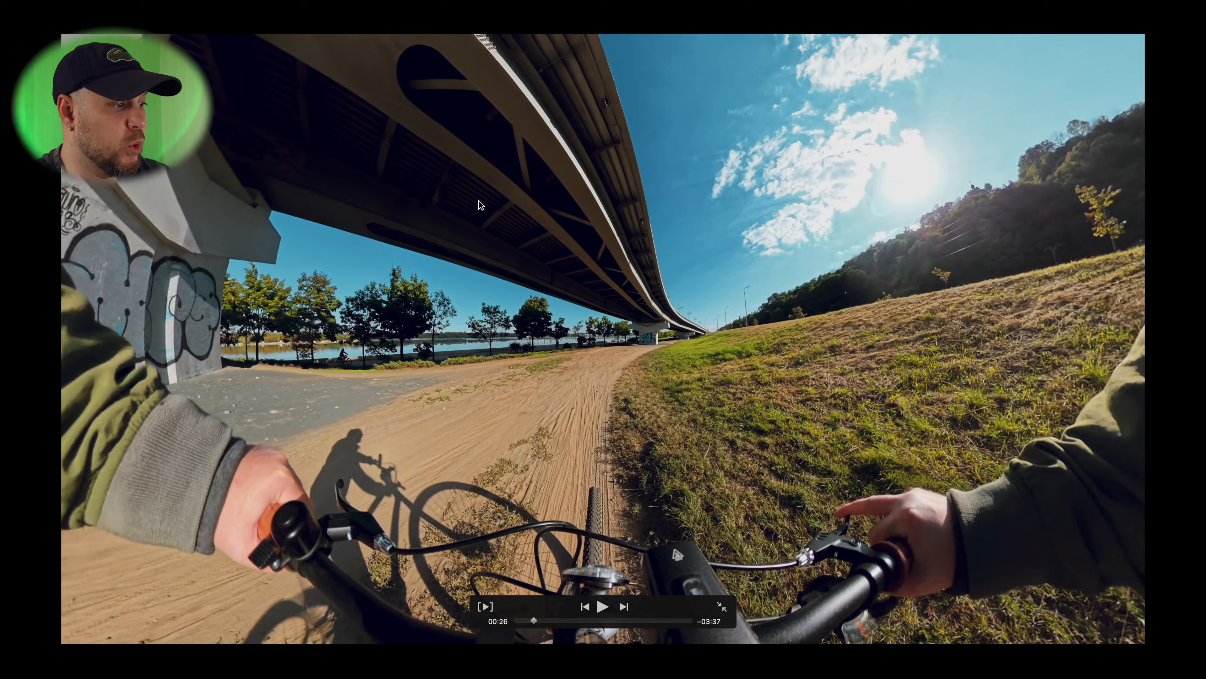
key("Escape")
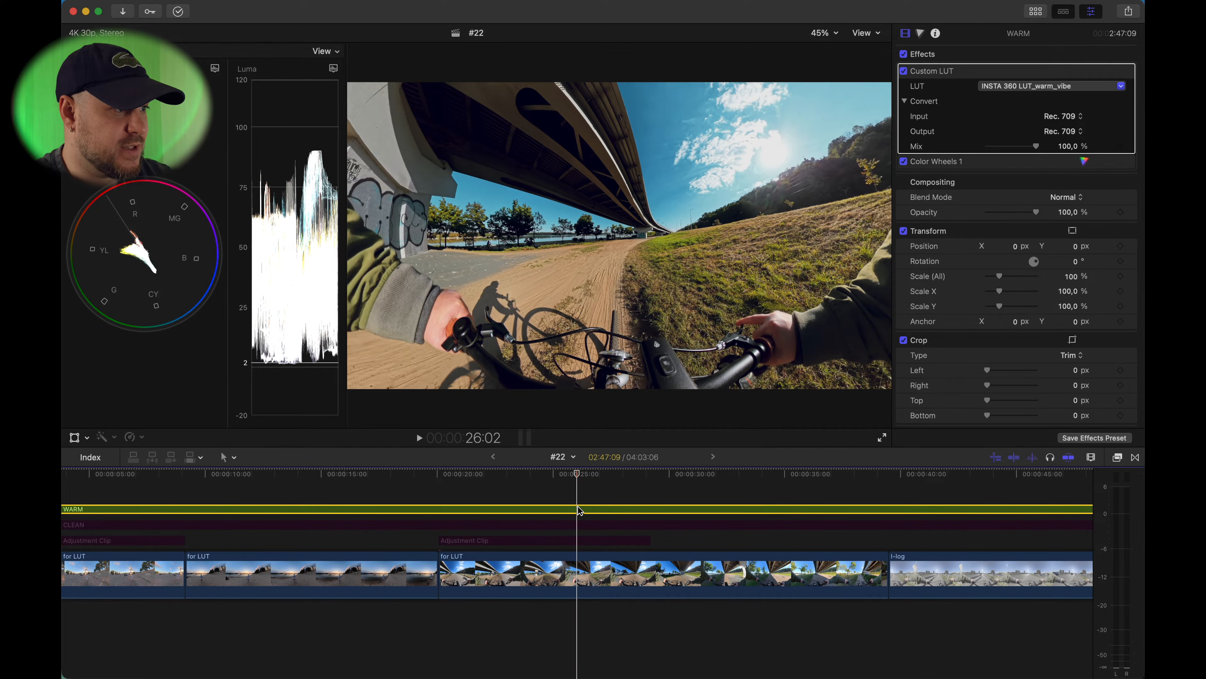
Step: Switch from WARM to CLEAN at 26:02 and play the bike shot full screen up to 32:16
left_click(581, 524)
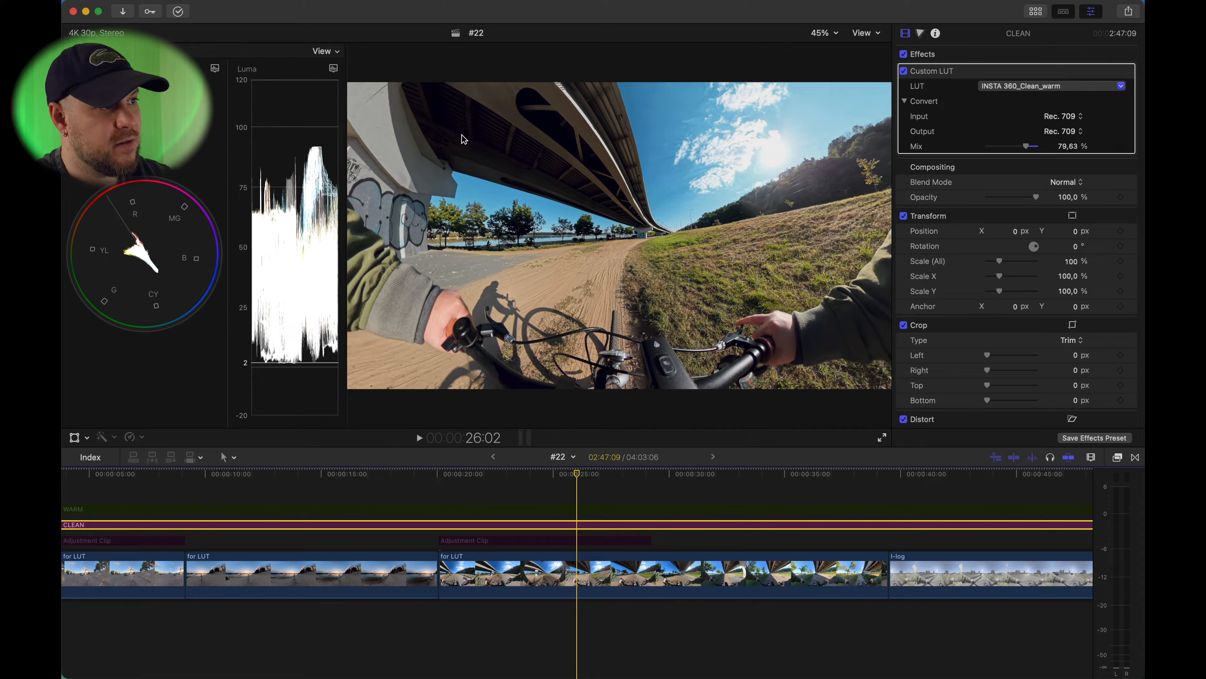
key("super+shift+f")
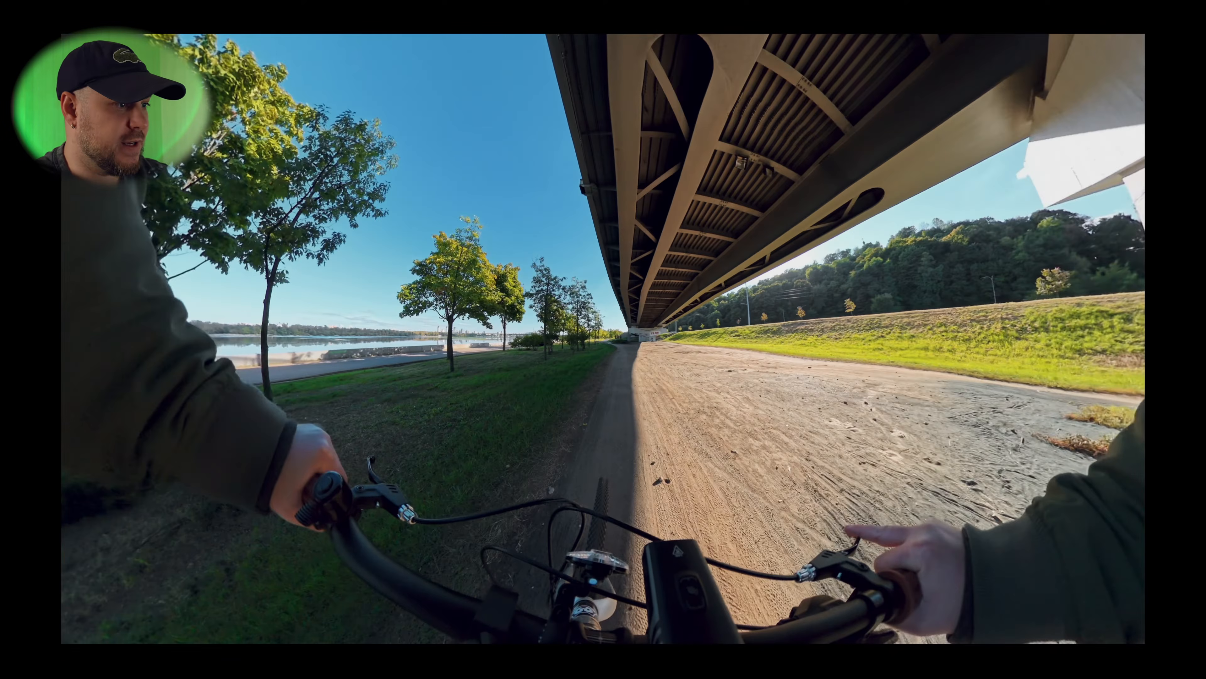
key("Escape")
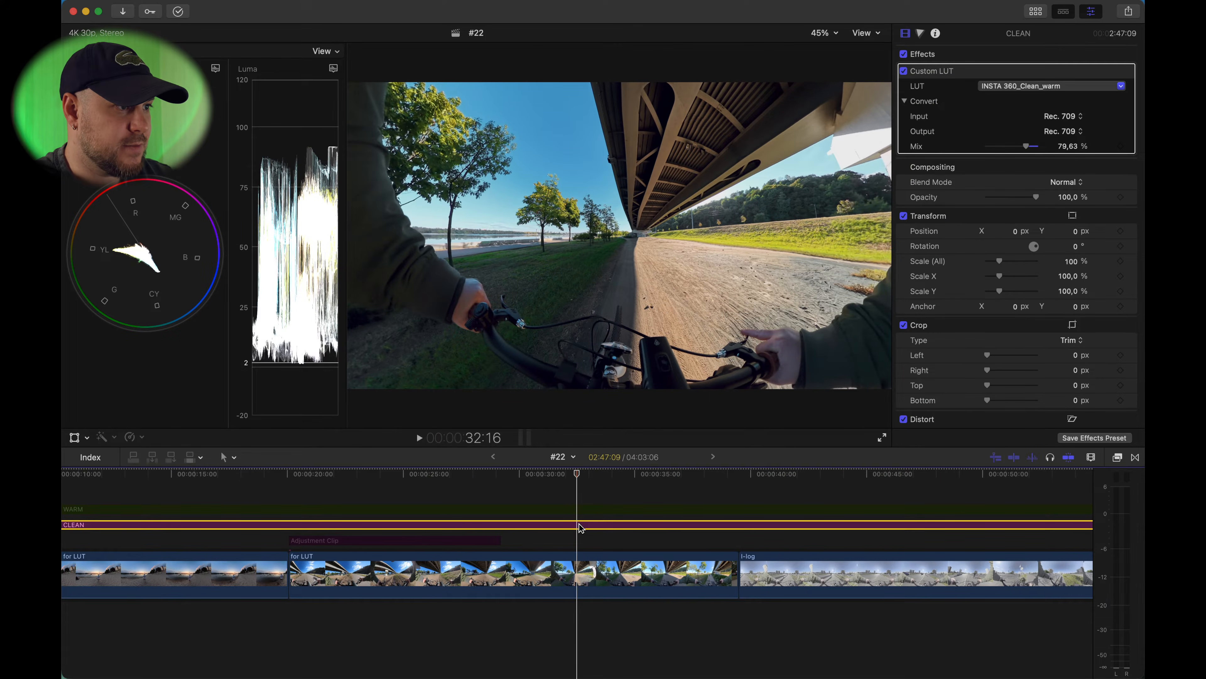
Step: Turn off CLEAN and enable the WARM layer at 32:16 in the bike shot to compare the looks
left_click(577, 511)
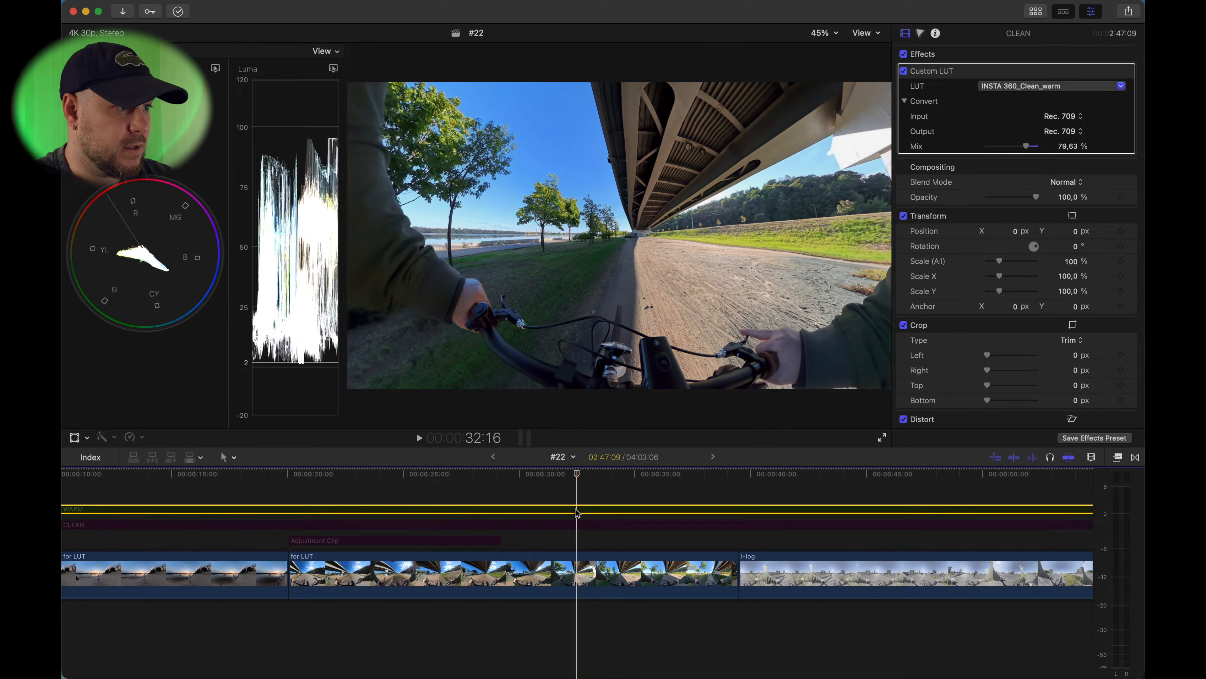
key("v")
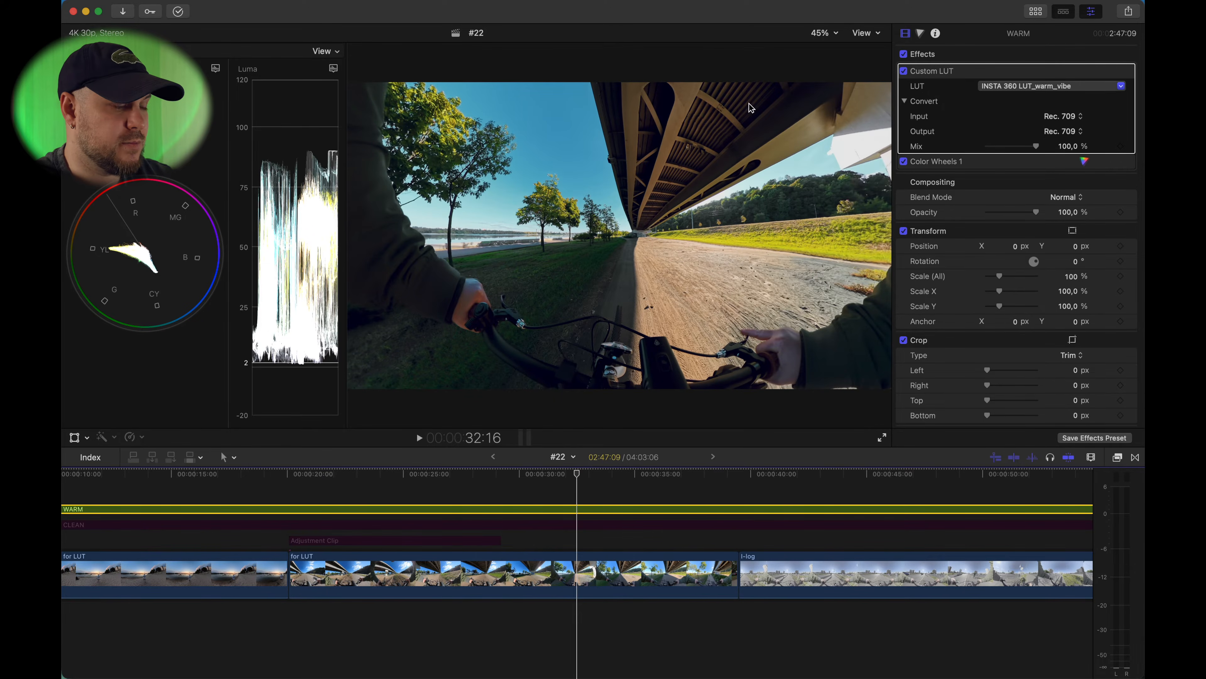
Step: Play the bike shot full screen with the WARM layer, then reduce its LUT mix to 72.69 % and replay from an earlier point
key("shift+super+f")
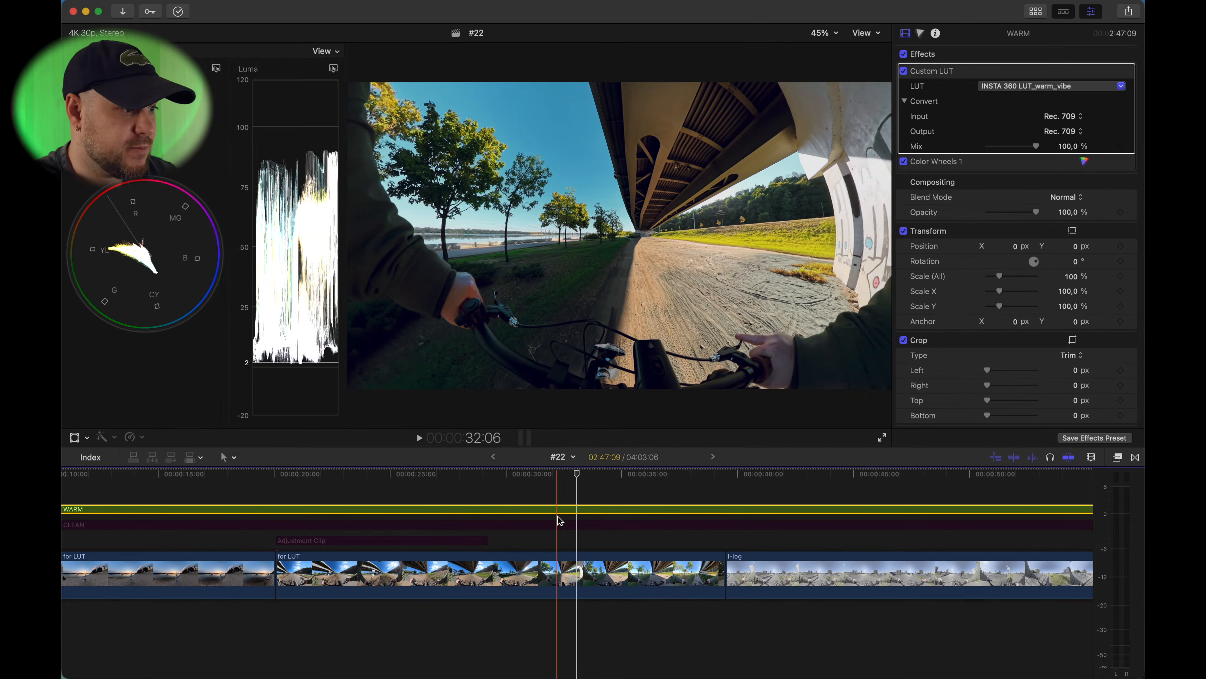
left_click(477, 475)
key("space")
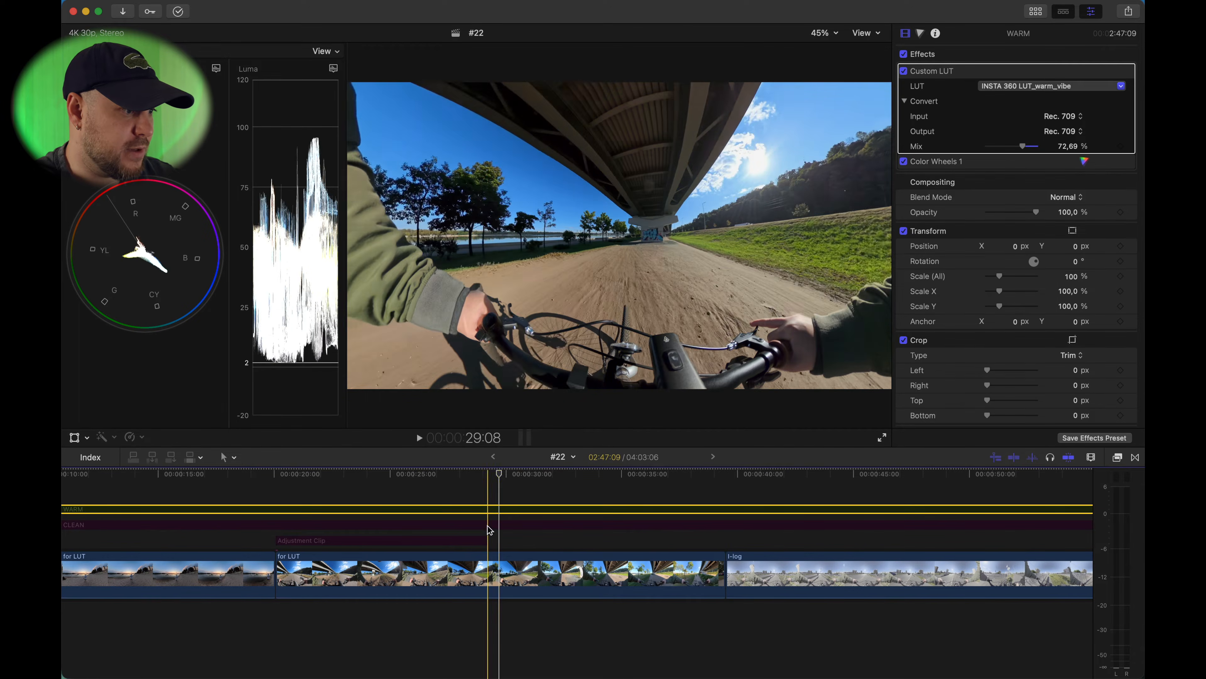
Step: Select the CLEAN layer in place of WARM and play the bike shot full screen with it
left_click(500, 526)
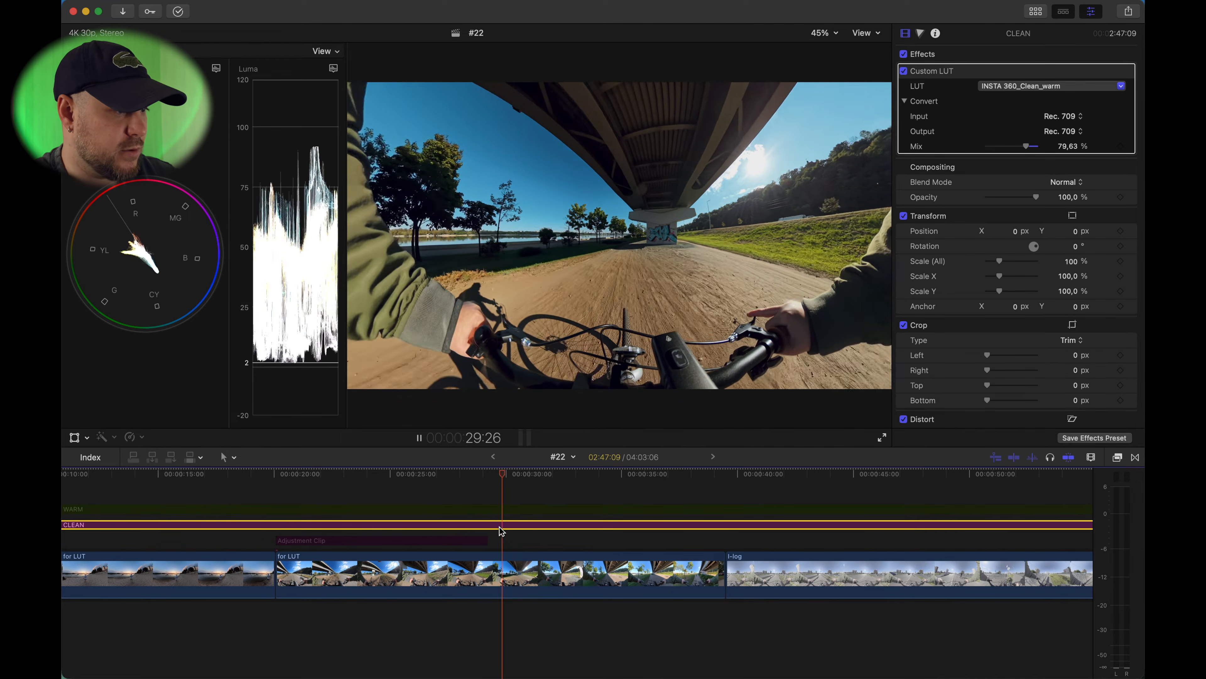
key("shift+super+f")
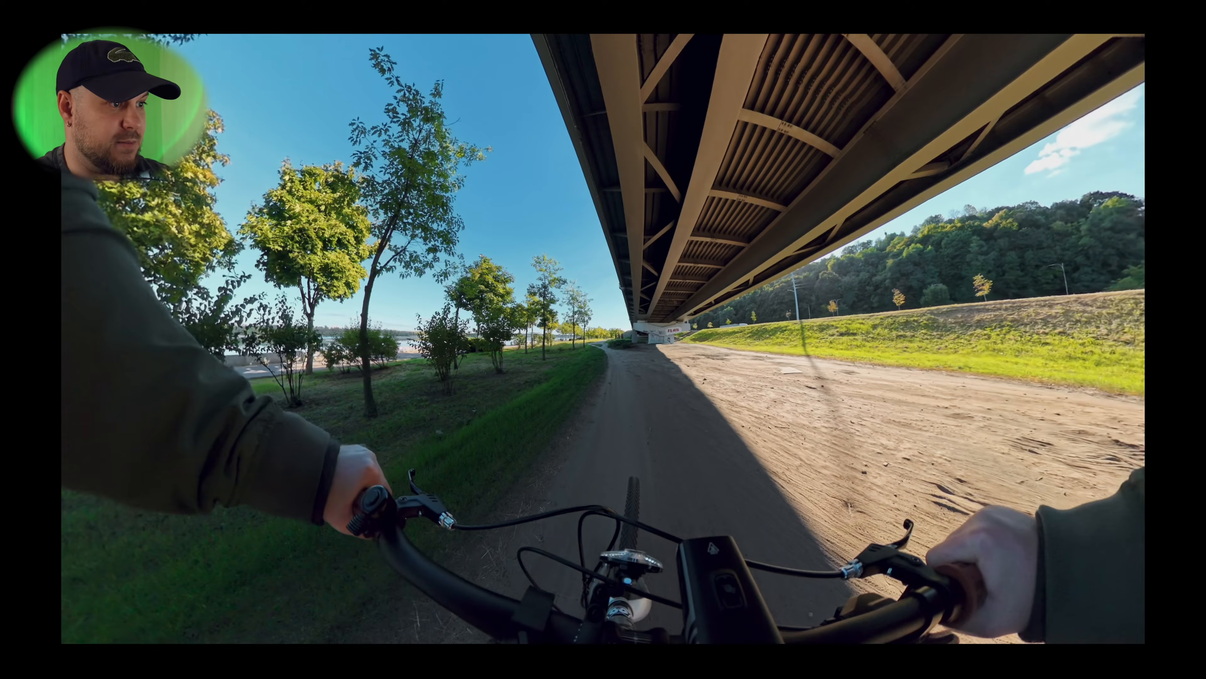
key("Escape")
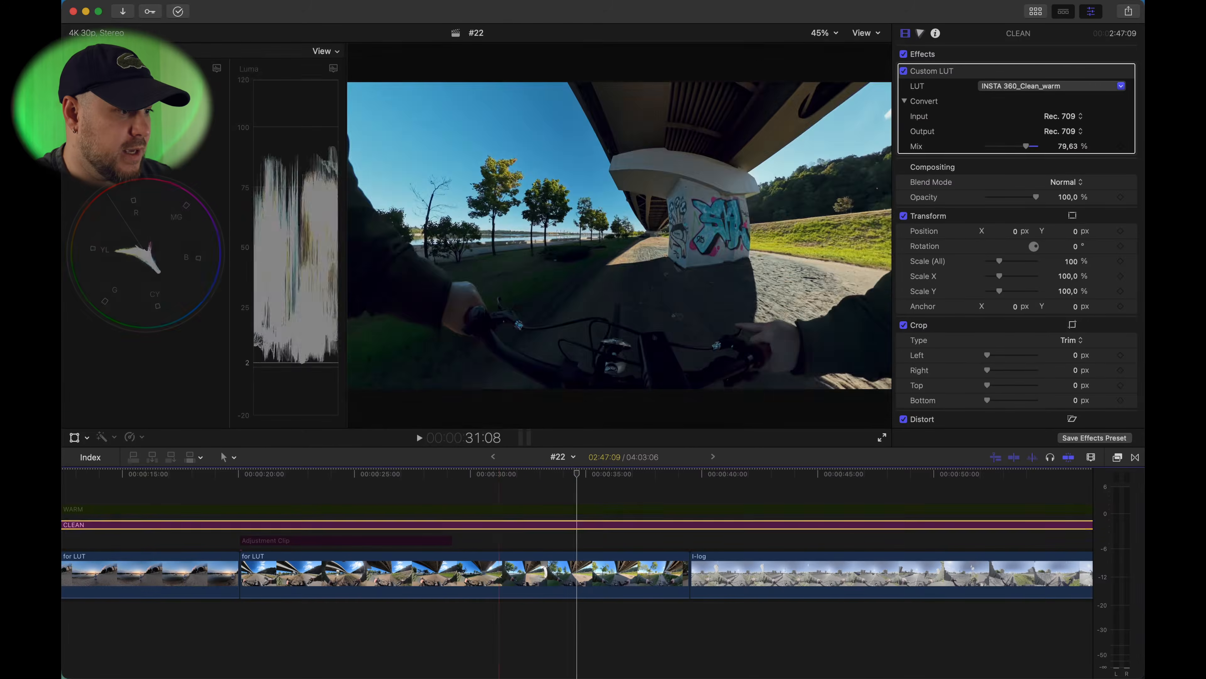
Step: Move the playhead to 45:07 in the I-log clip and turn off the CLEAN layer
scroll(608, 540, "right", 5)
left_click(578, 475)
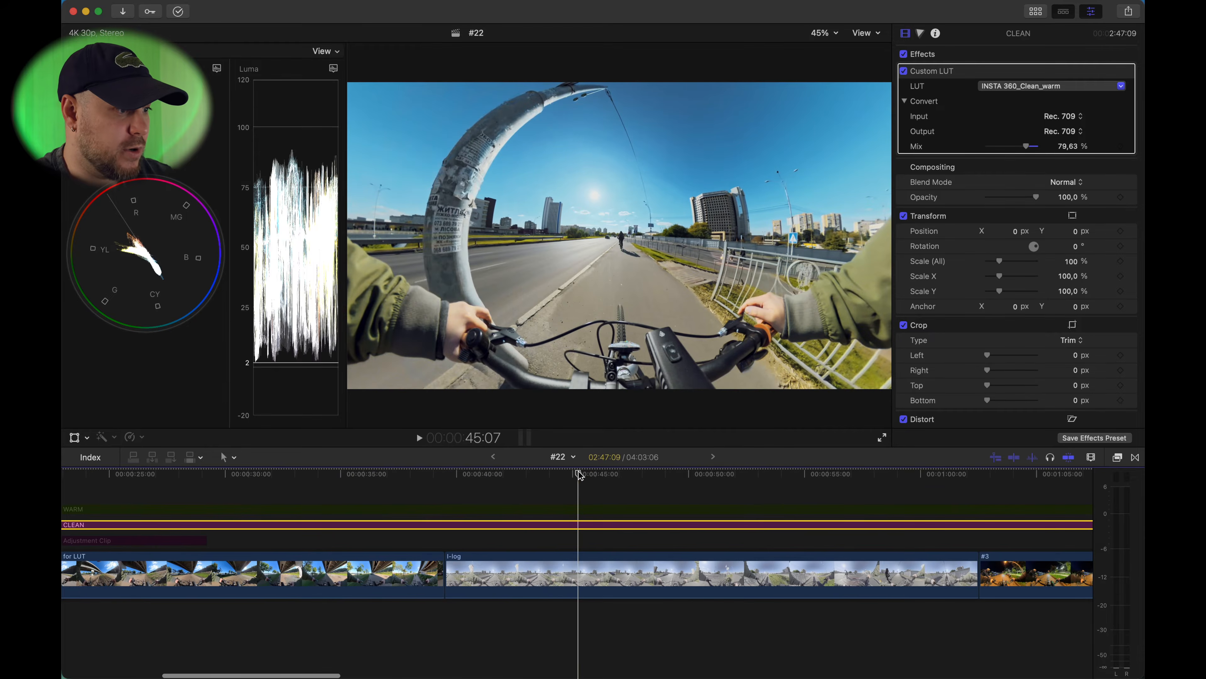
key("v")
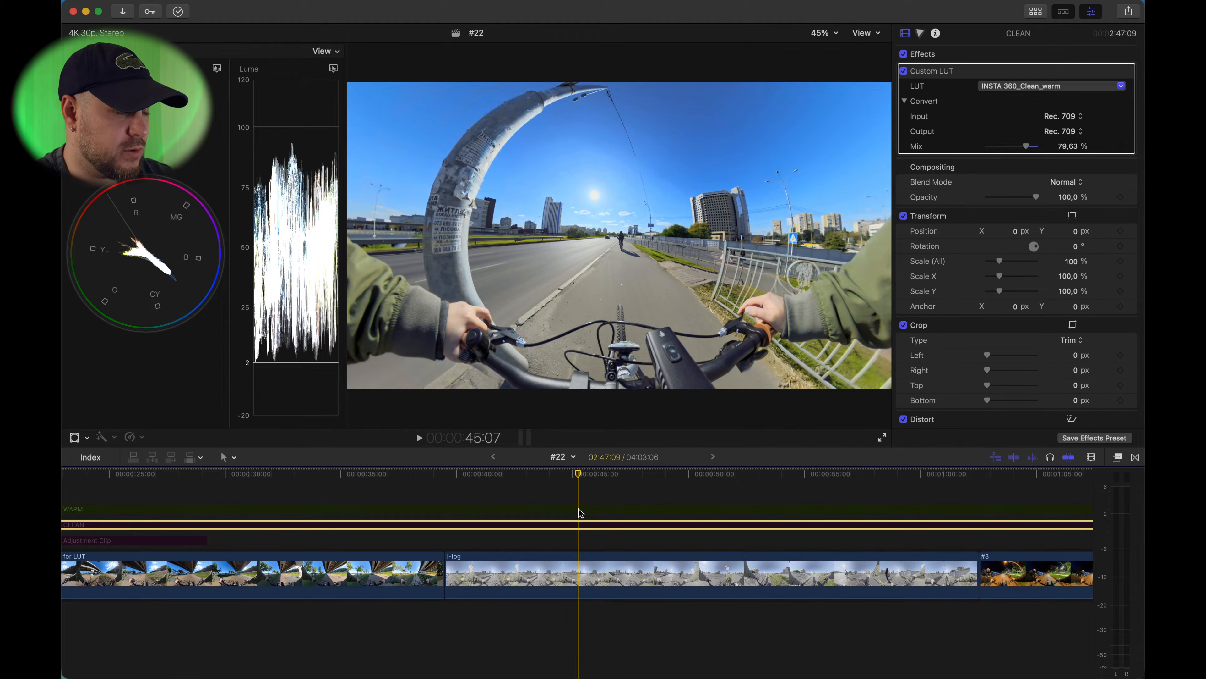
Step: Play the I-log clip without the look layers and toggle its X5_I-Log_To_Rec.709_V1.0 Custom LUT off and back on
left_click(579, 509)
left_click(471, 491)
key("space")
left_click(489, 574)
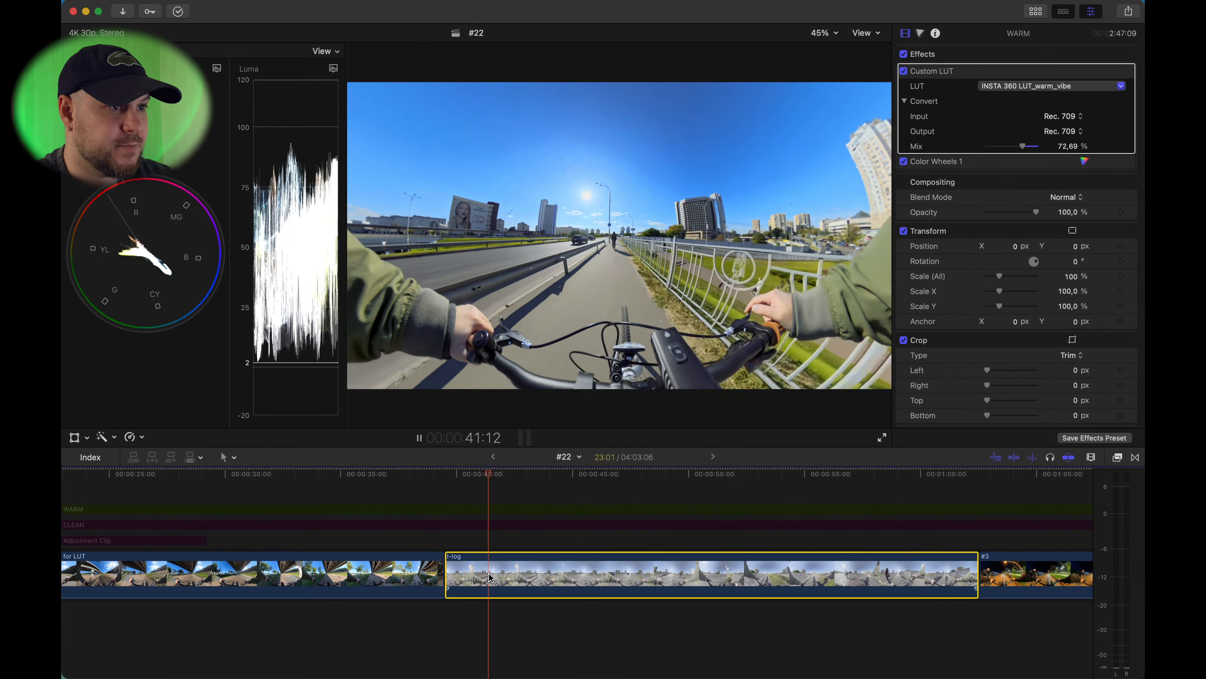
left_click(904, 71)
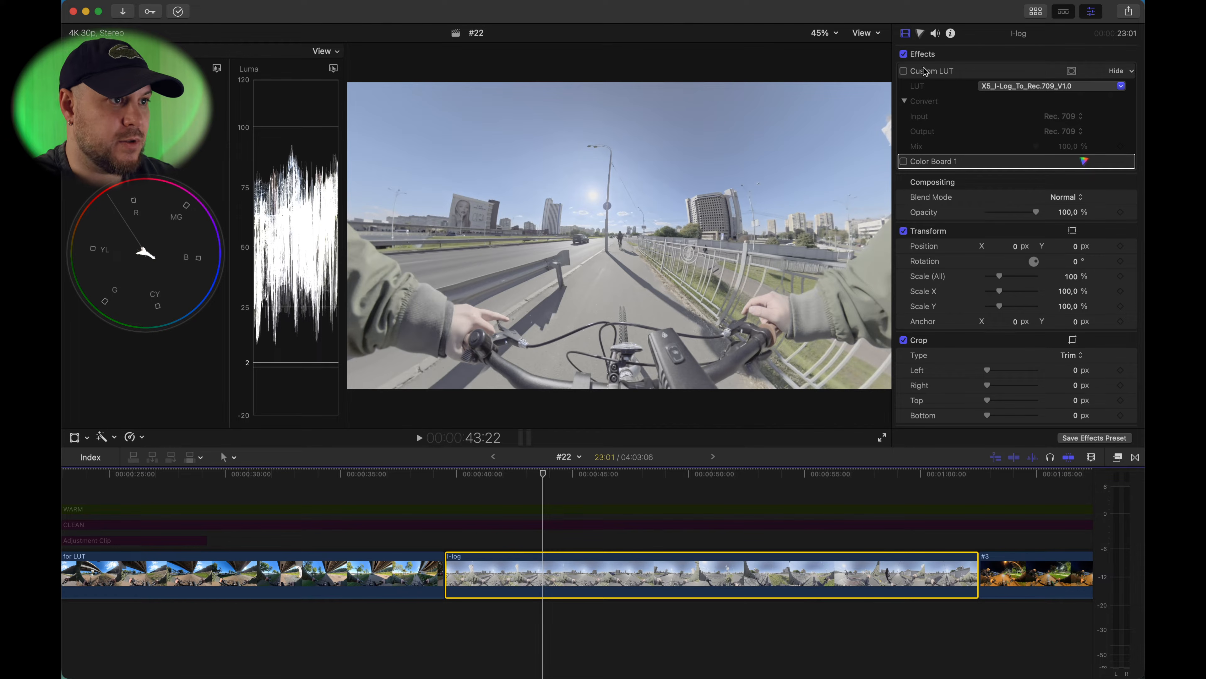
left_click(904, 71)
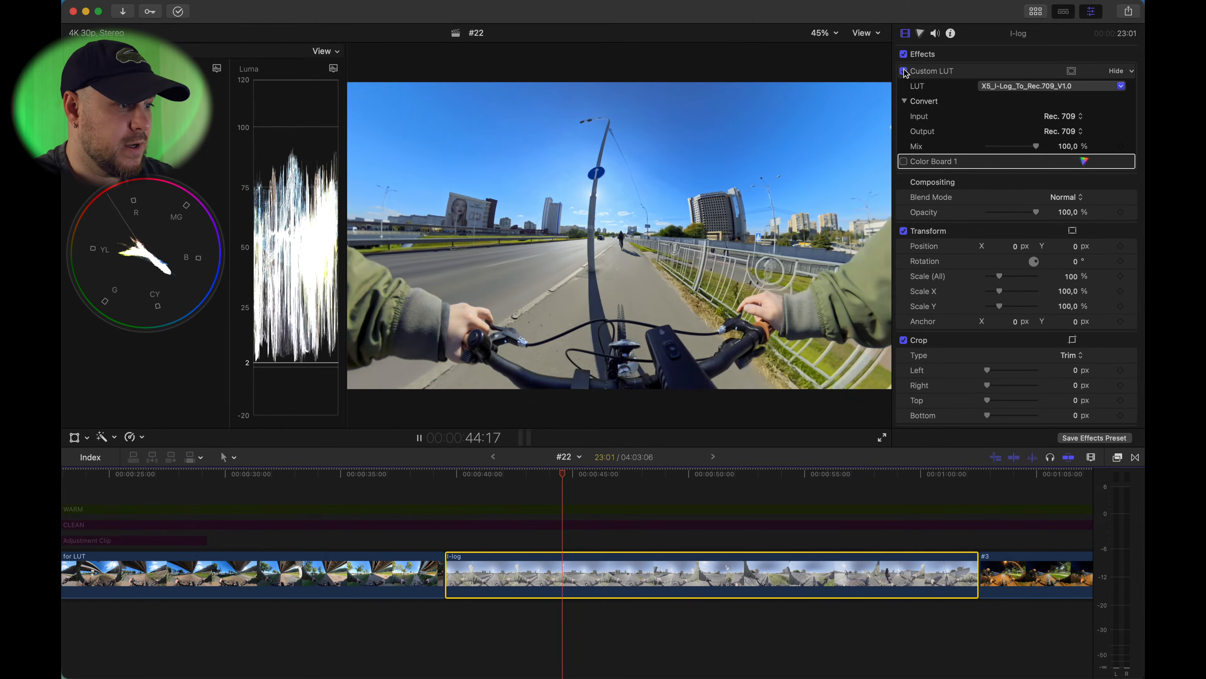
Step: Select the WARM layer at 44:21 and play the I-log clip onward, toggling the layer to compare
left_click(563, 511)
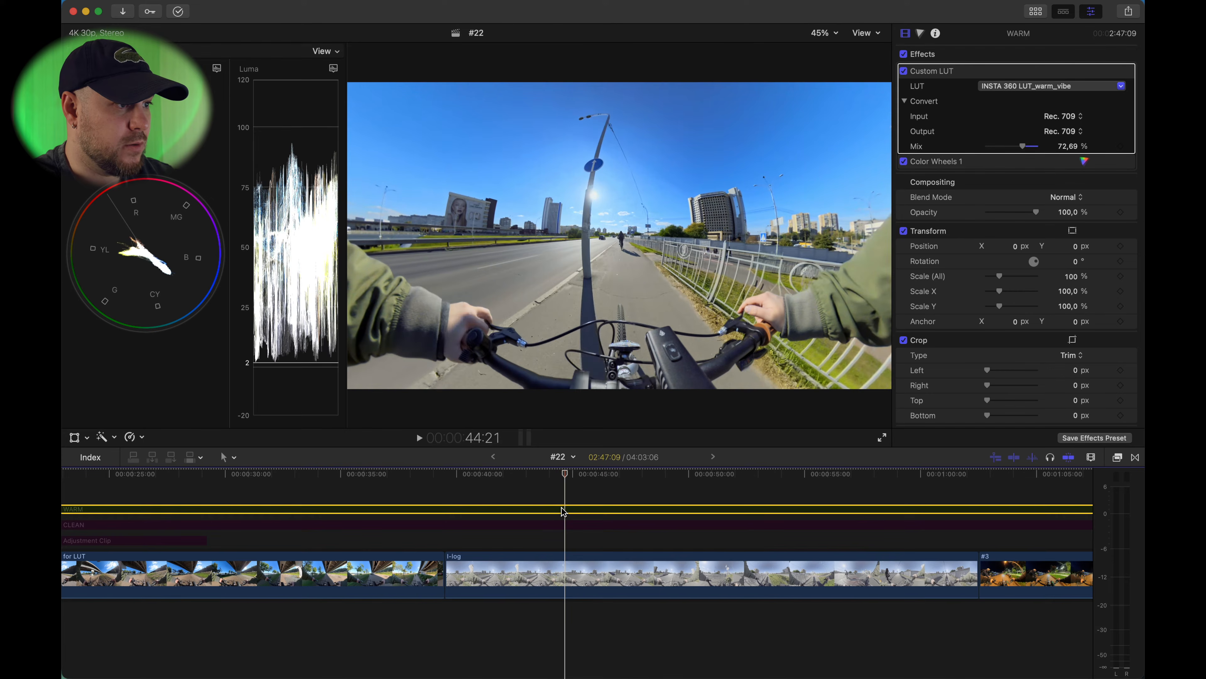
key("space")
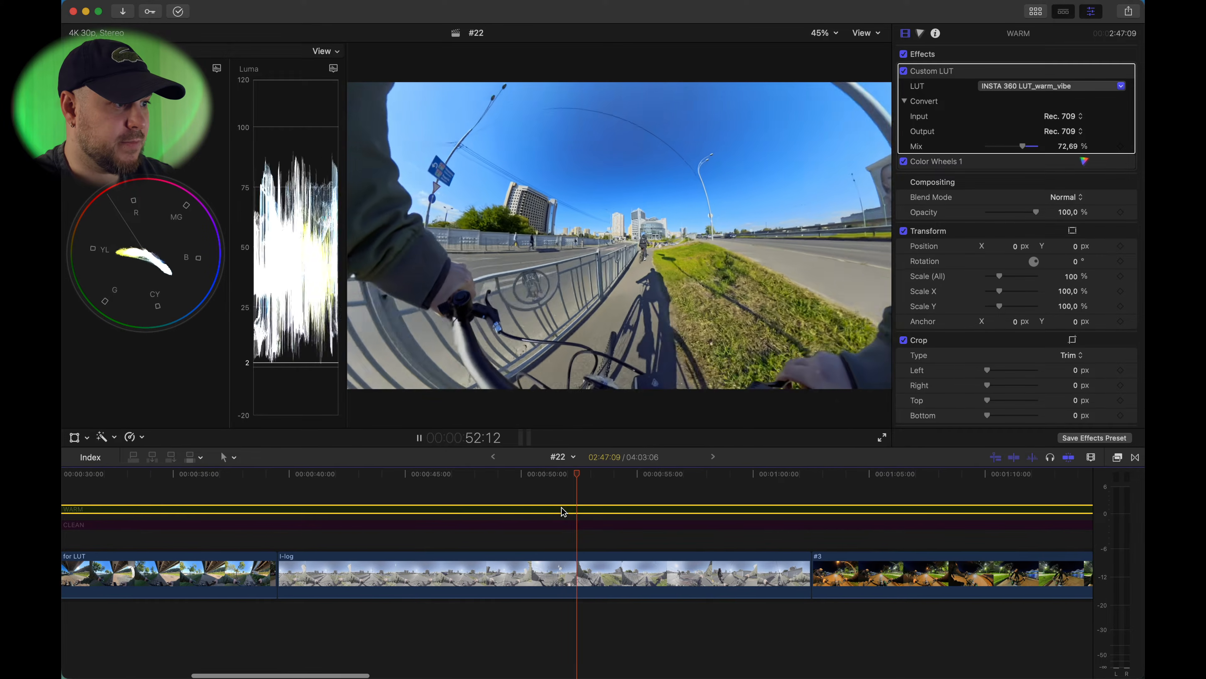
key("v")
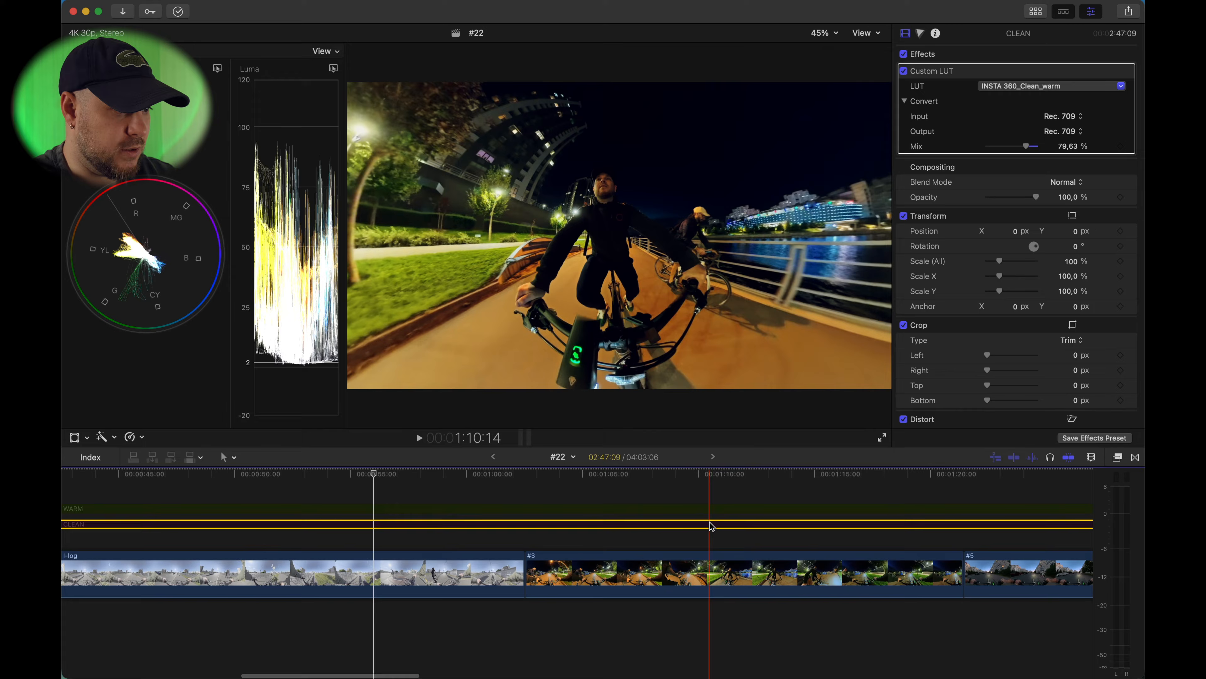
Step: Play night clip #3 full screen from about 1:05 without any LUT layer
left_click(711, 570)
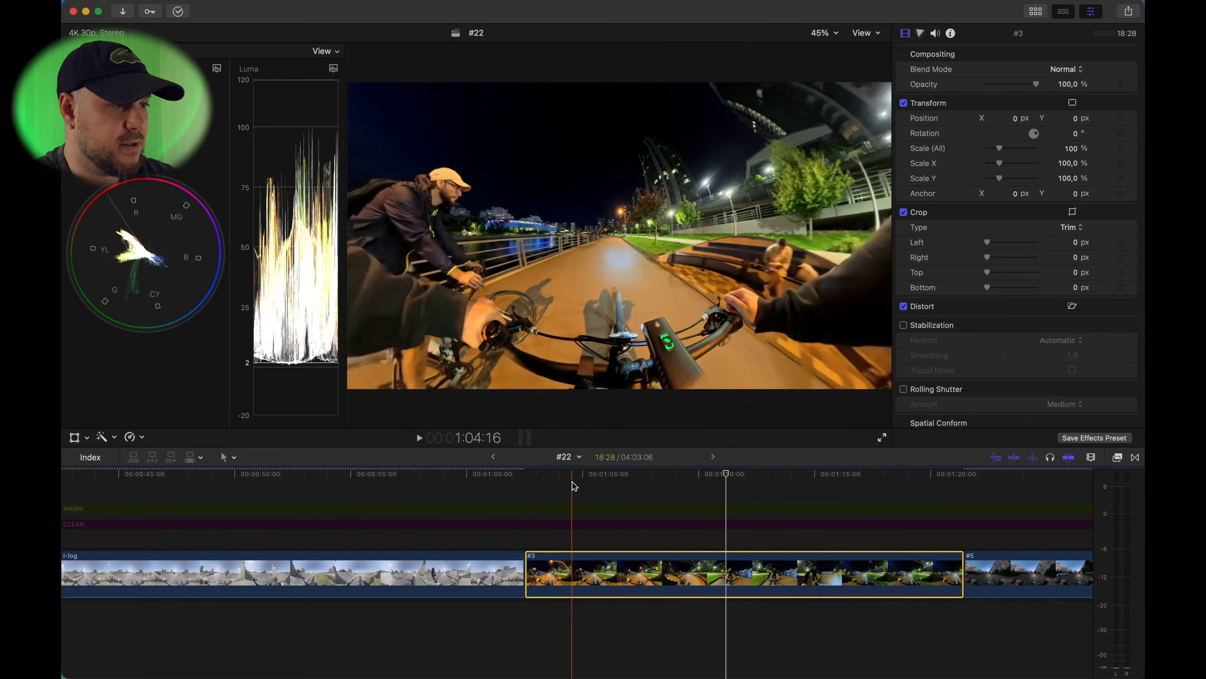
left_click(585, 490)
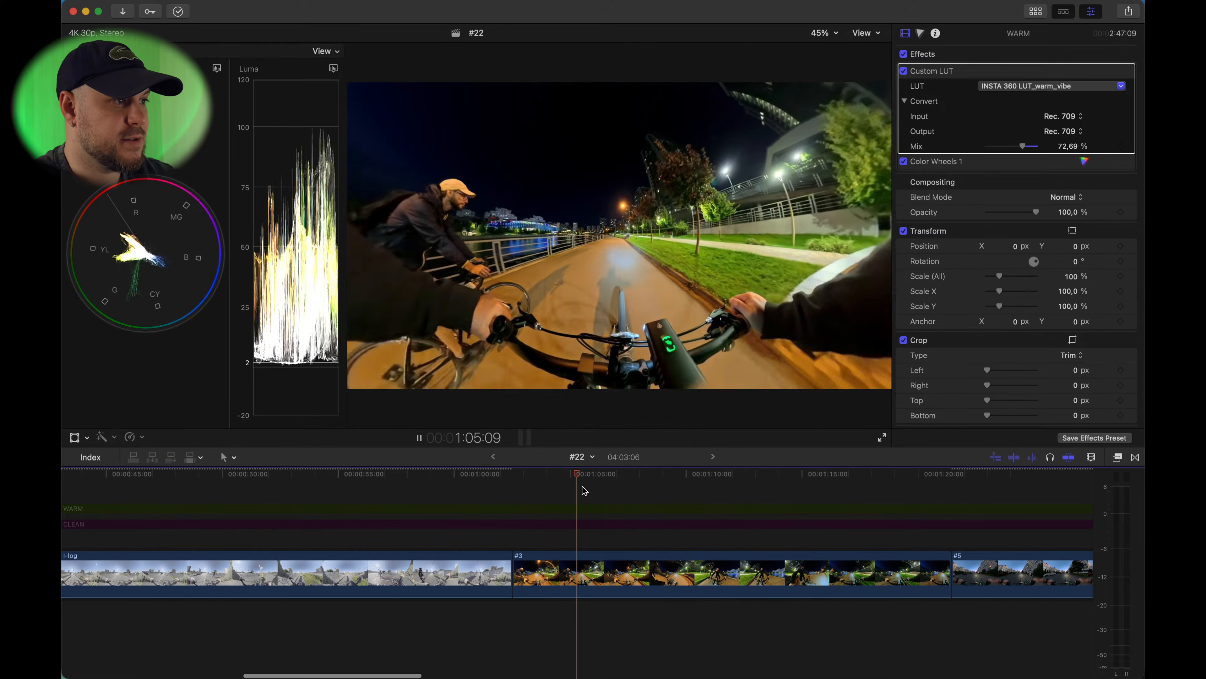
key("super+shift+f")
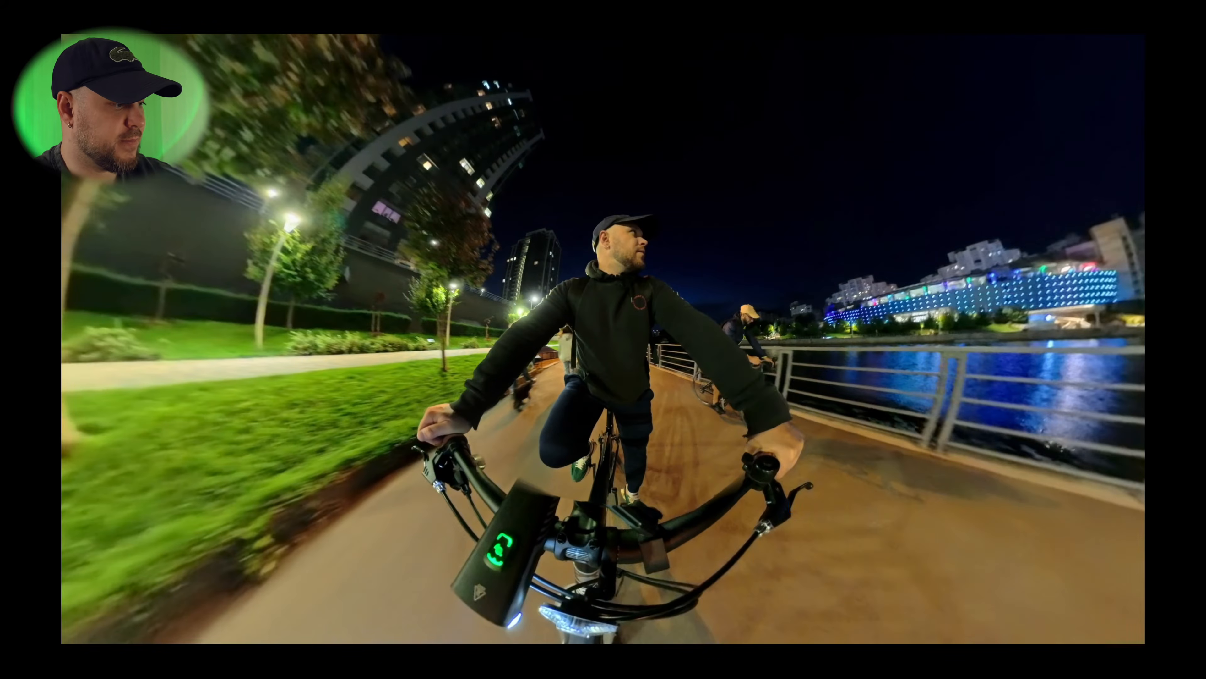
key("Escape")
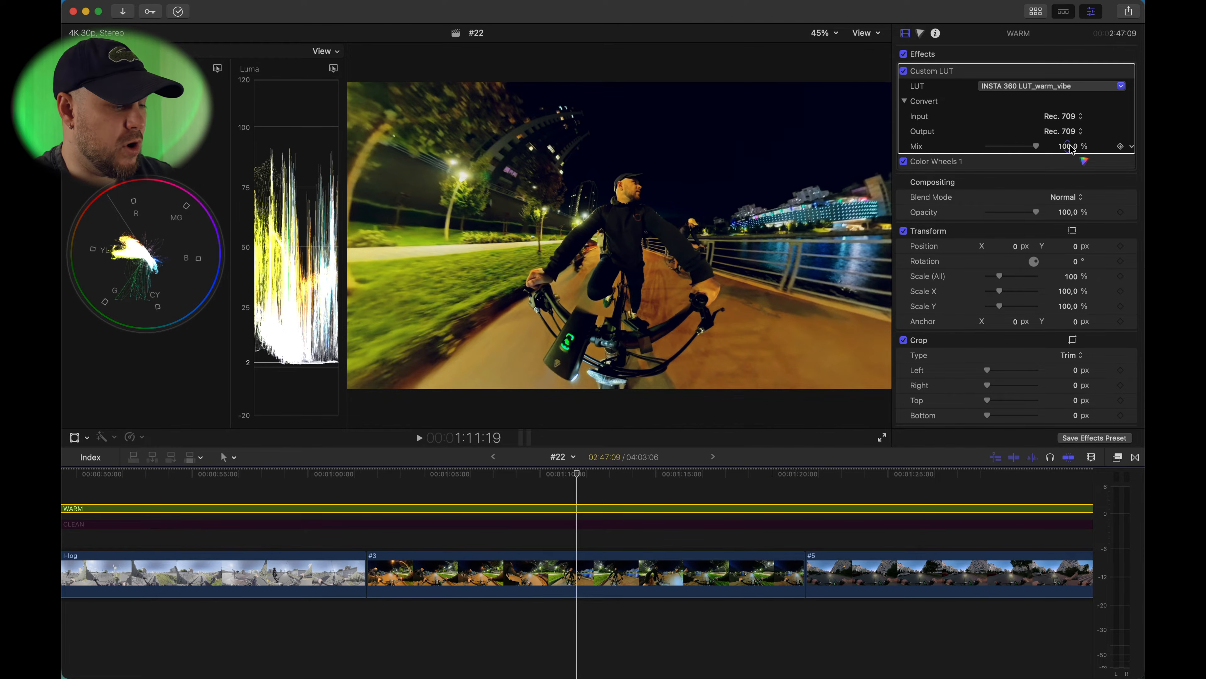
Step: Play clip #3 with the WARM layer, set its LUT mix to 58.96 %, and toggle the layer repeatedly to compare
key("shift+super+f")
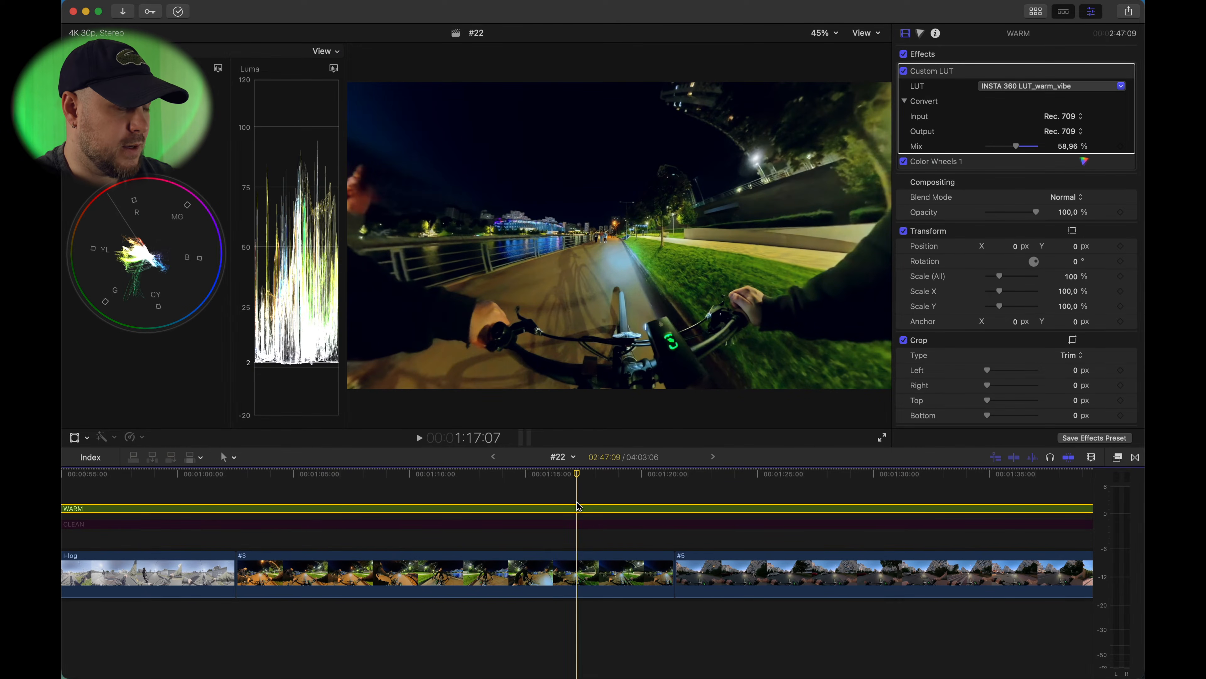
key("v")
key("v")
key("v")
key("v")
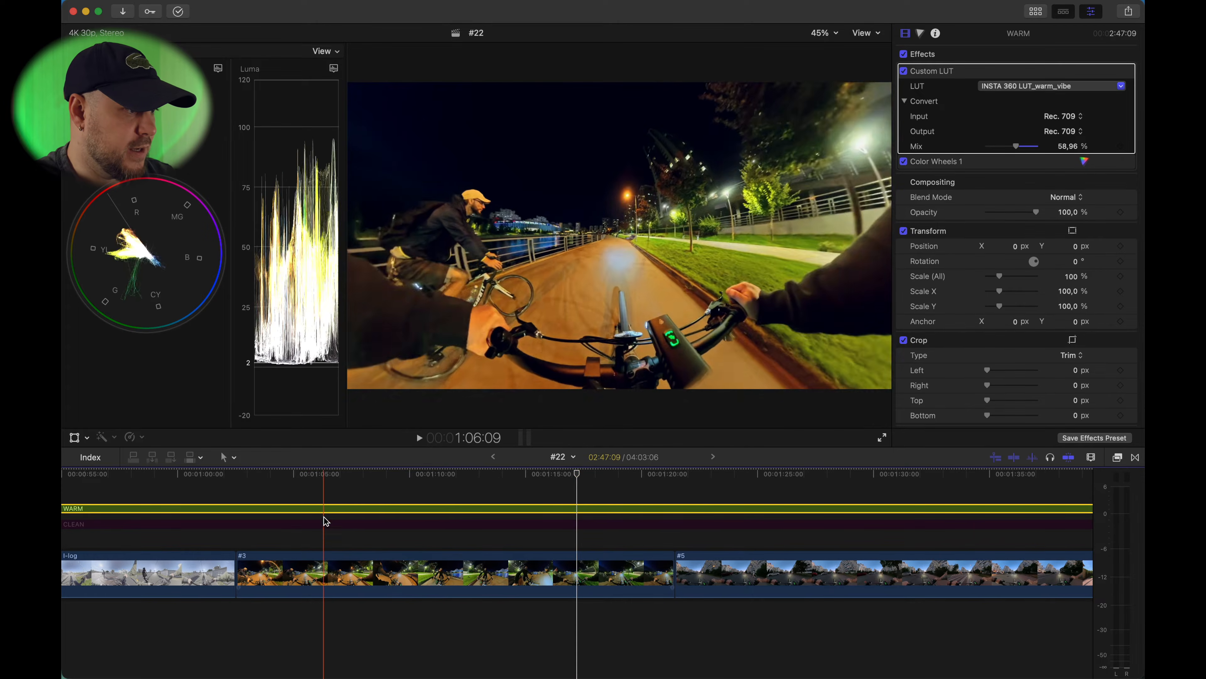
Step: Switch from WARM to the CLEAN layer at 1:05:21 in clip #3 and toggle CLEAN off and on to compare
left_click(309, 493)
left_click(309, 524)
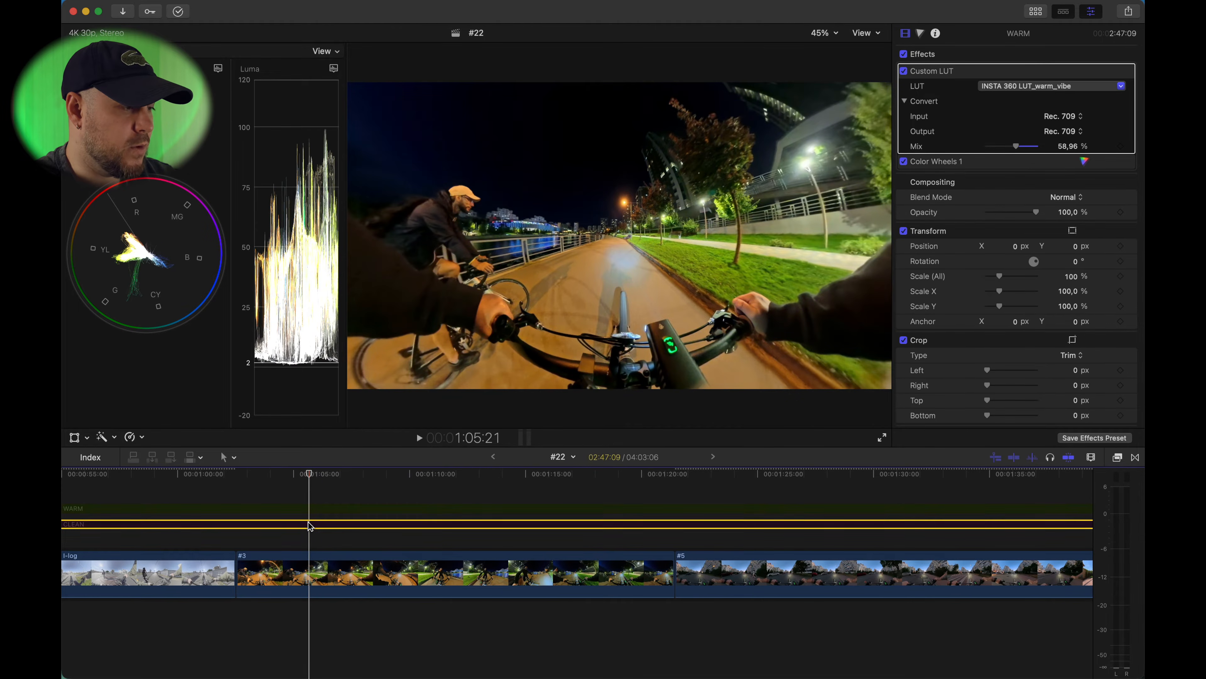
key("v")
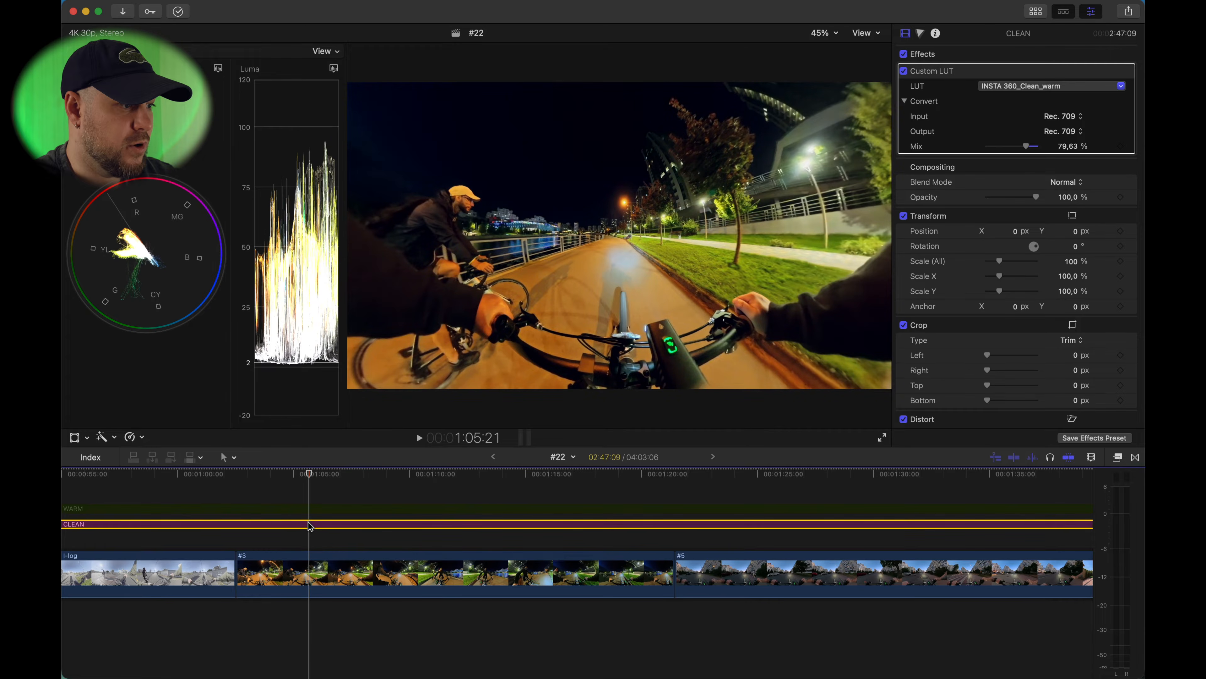
key("v")
key("v")
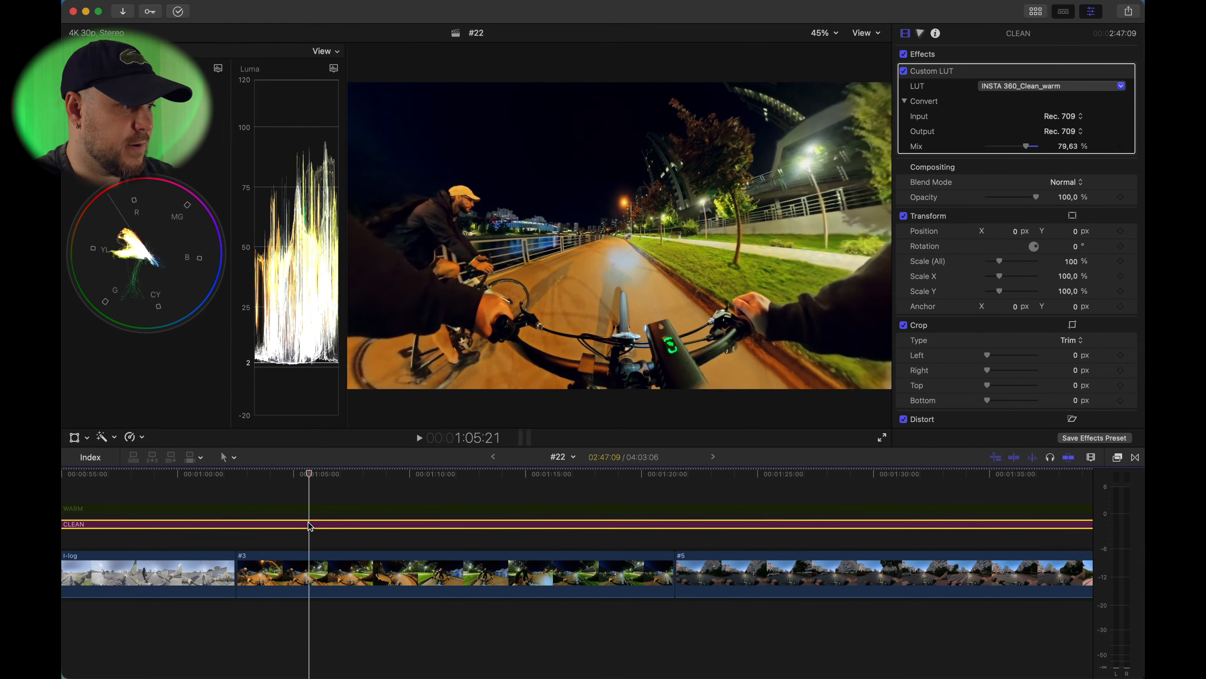
key("v")
key("v")
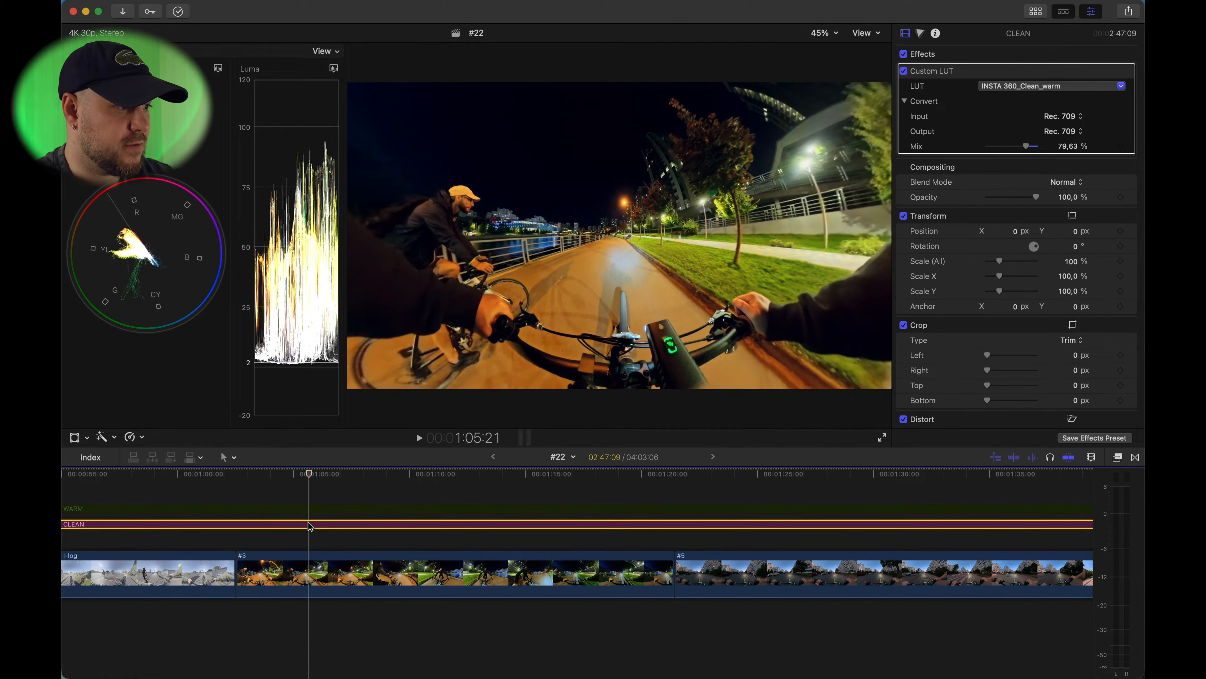
Step: Raise the CLEAN layer's LUT mix to 100 % and play clip #3 full screen
key("space")
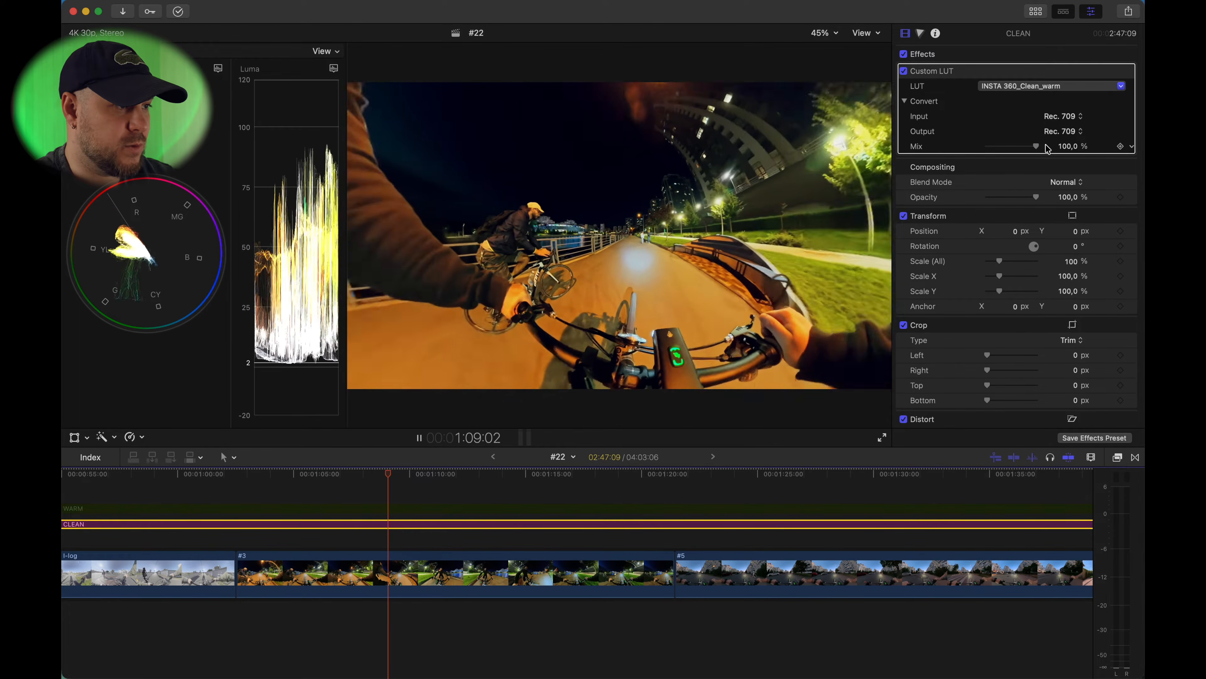
left_click_drag(1026, 146, 1048, 149)
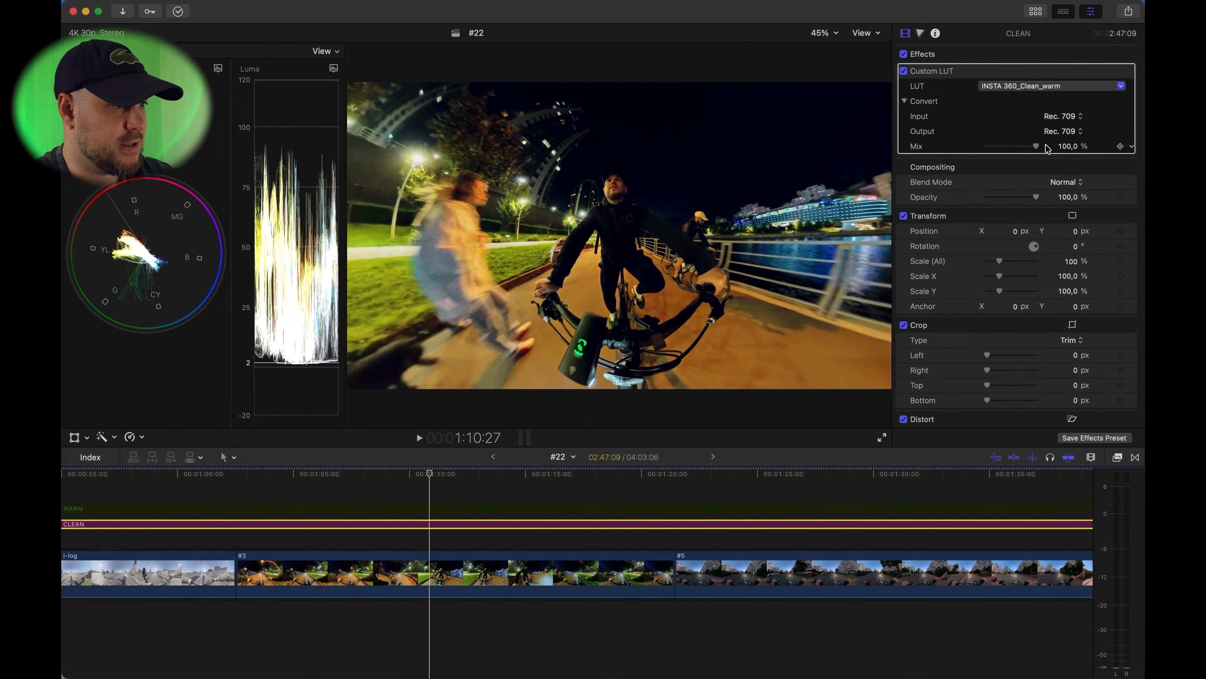
key("super+shift+f")
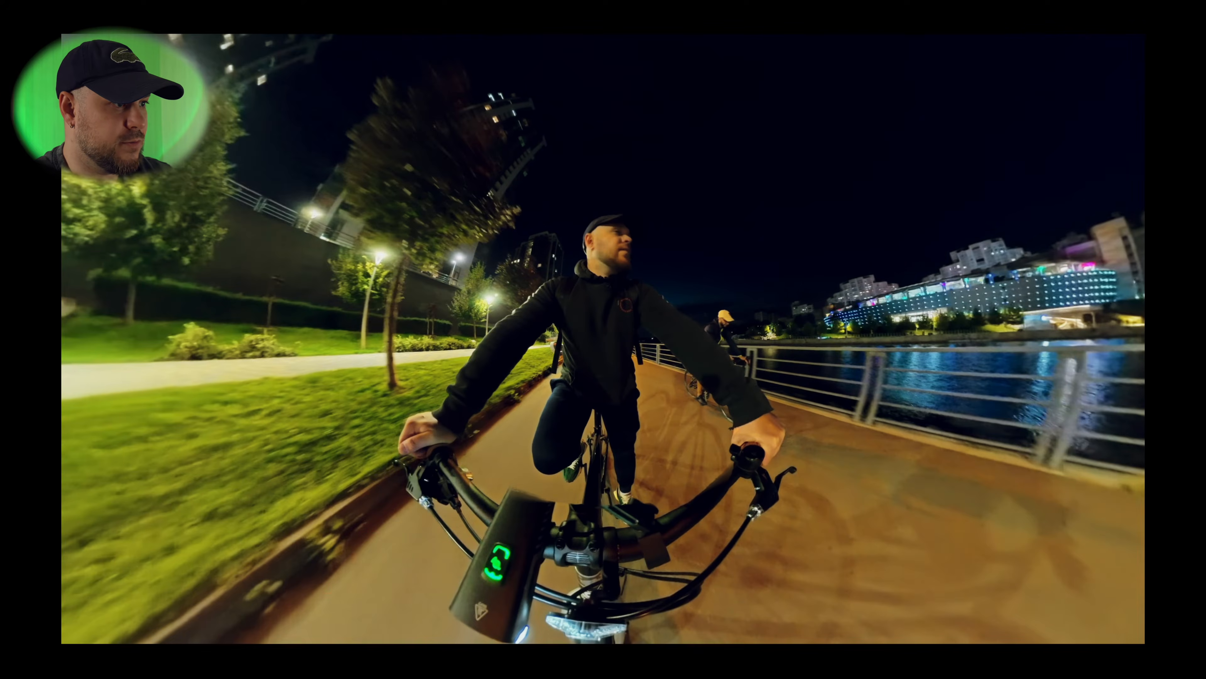
key("Escape")
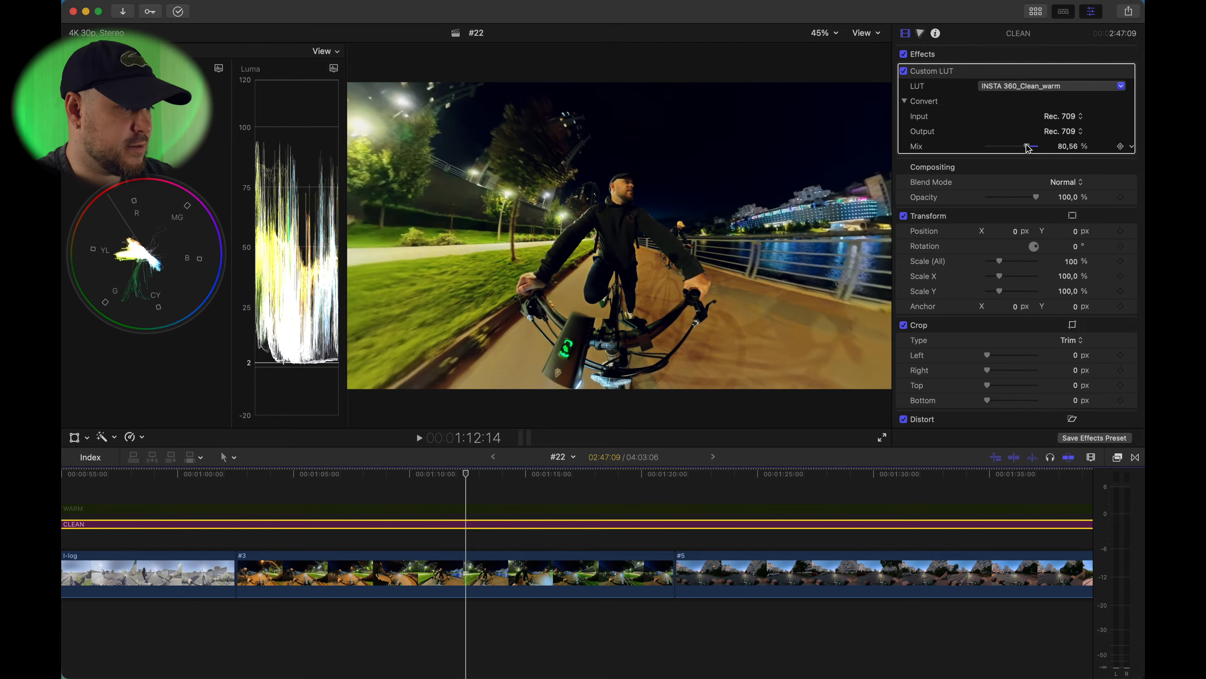
Step: Set the CLEAN layer's LUT mix to 80.56 % and play clip #3 full screen from 1:12:14
key("space")
key("super+shift+f")
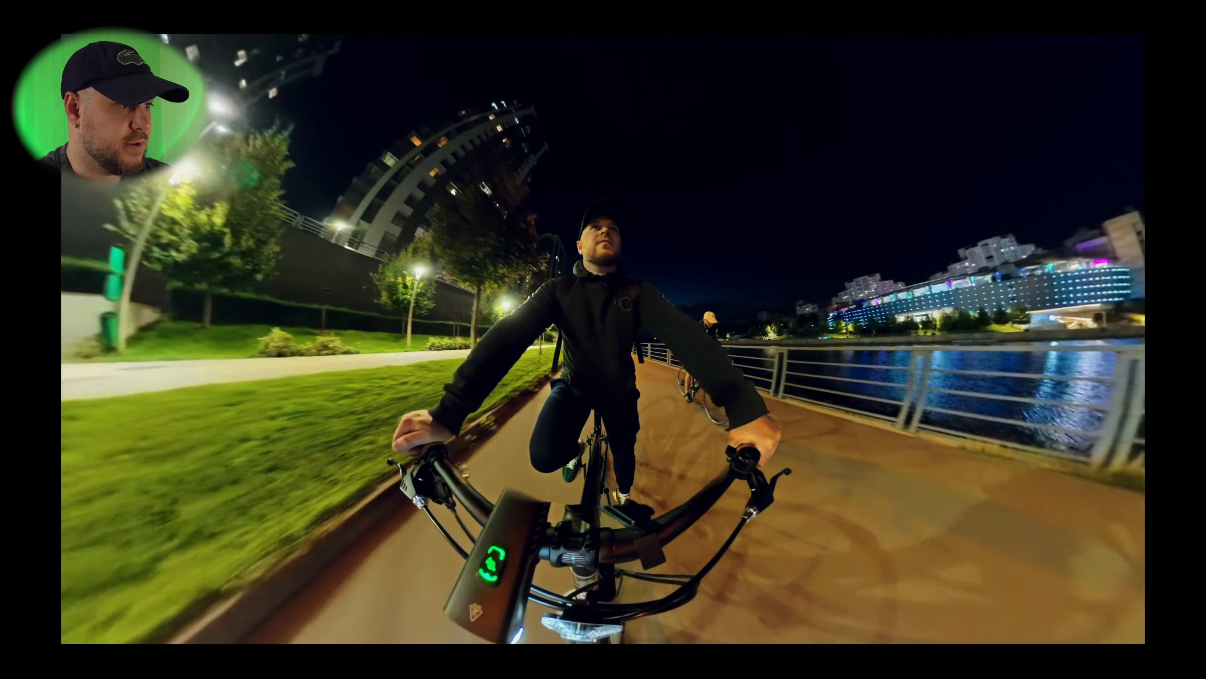
key("Escape")
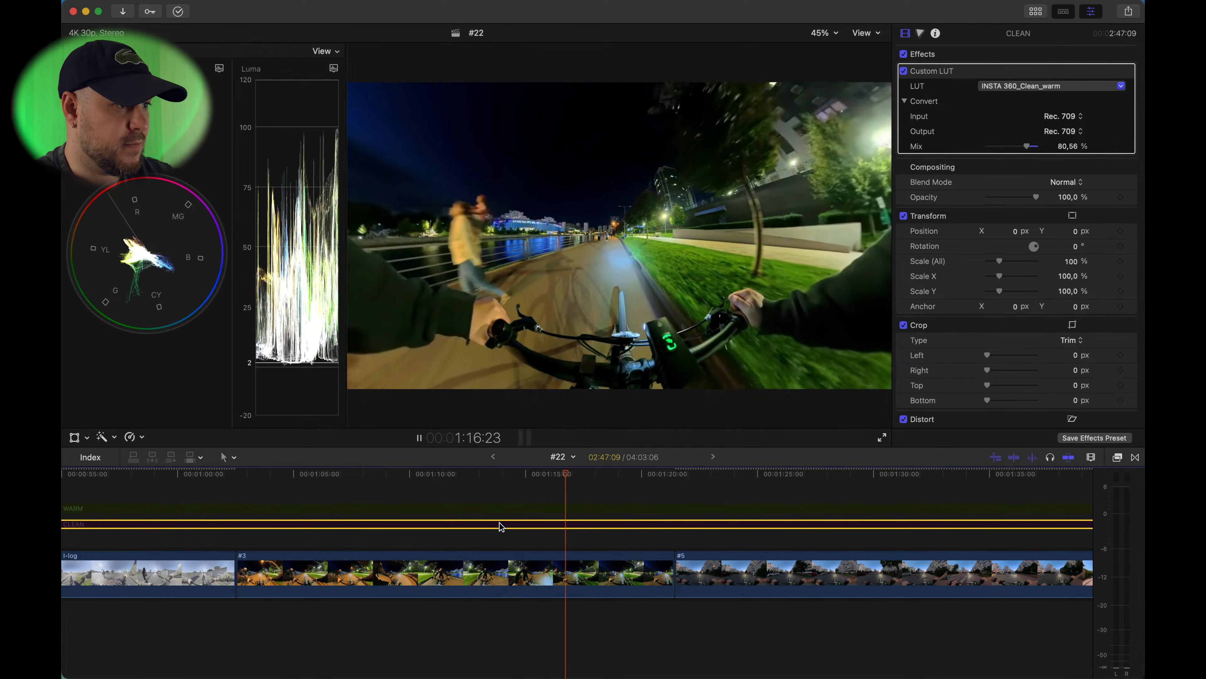
Step: Stop playback, move to the house and garden shot at 1:45:06 in clip #5, and switch from the CLEAN layer to WARM
scroll(570, 523, "right", 2)
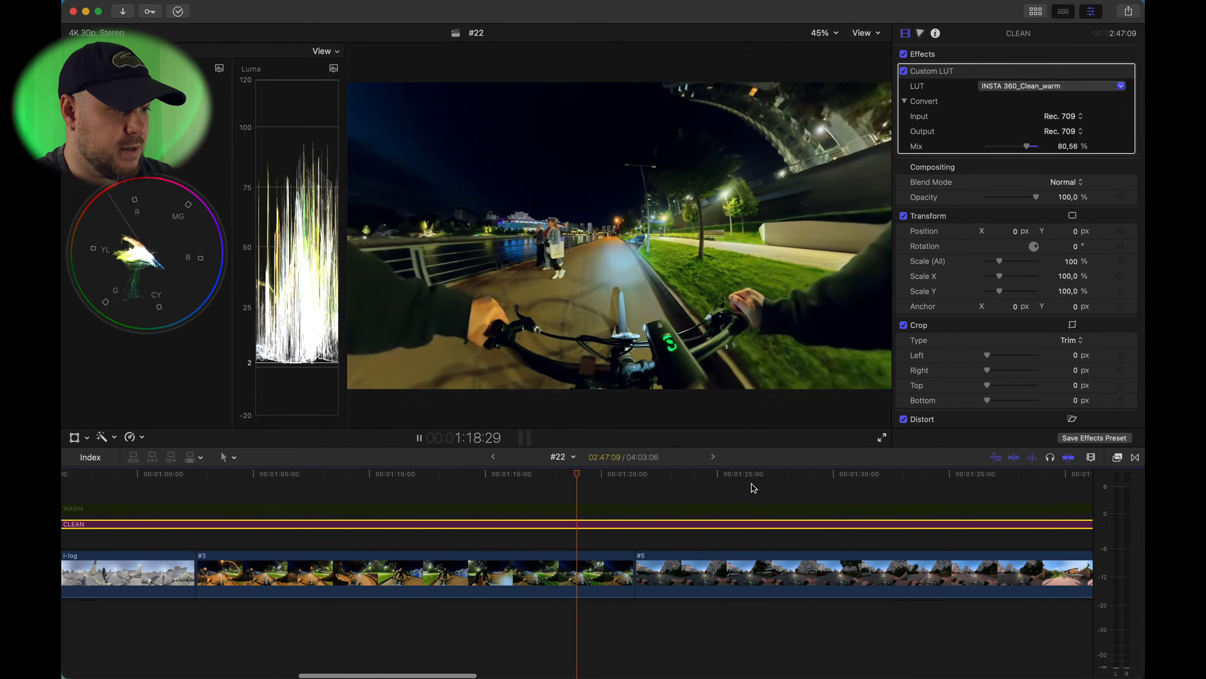
scroll(755, 487, "right", 5)
key("space")
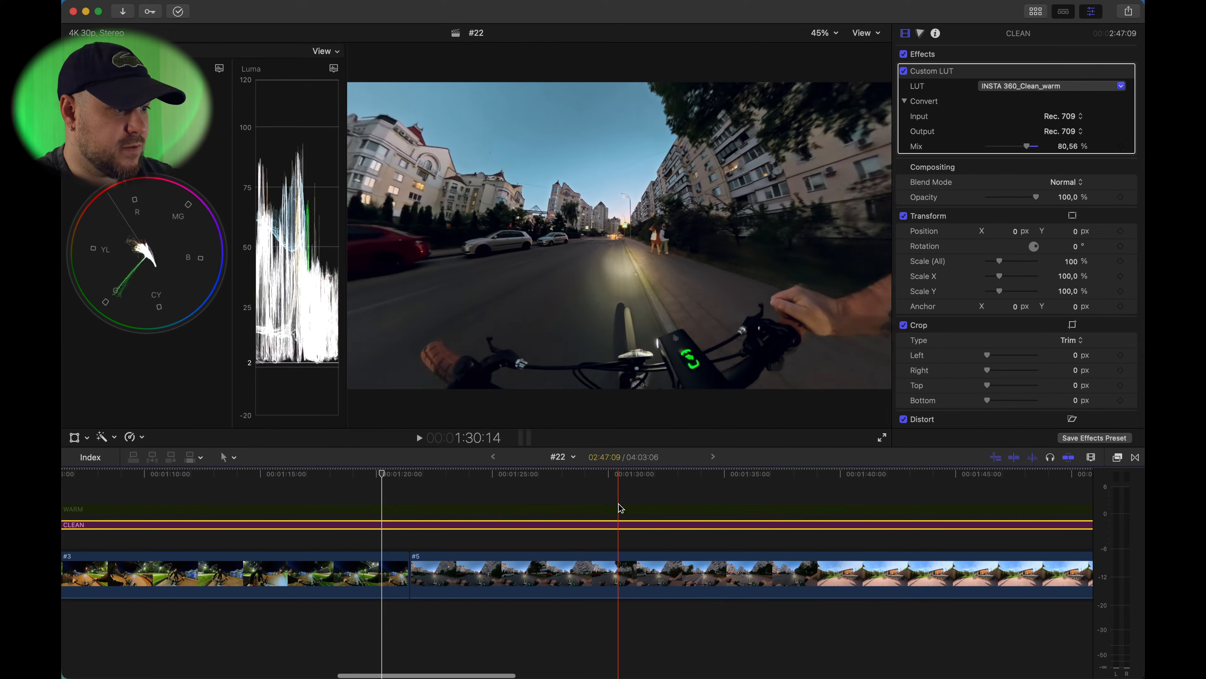
scroll(620, 529, "right", 3)
left_click(551, 524)
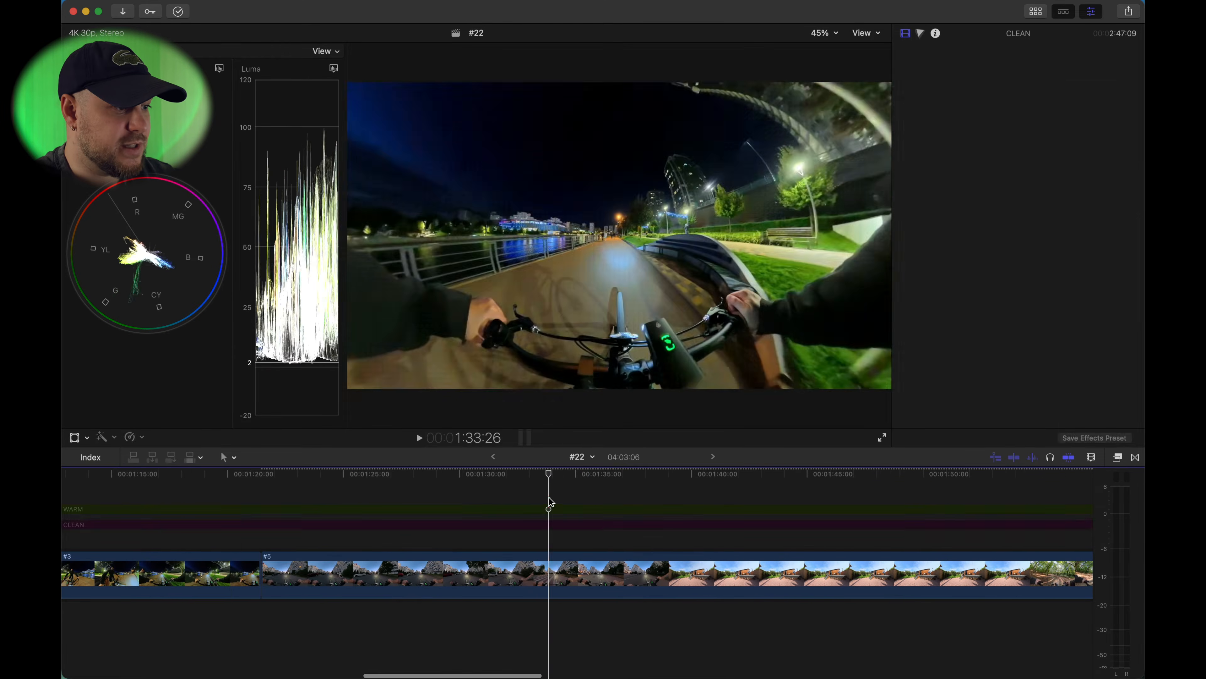
scroll(550, 524, "right", 1)
scroll(549, 524, "right", 1)
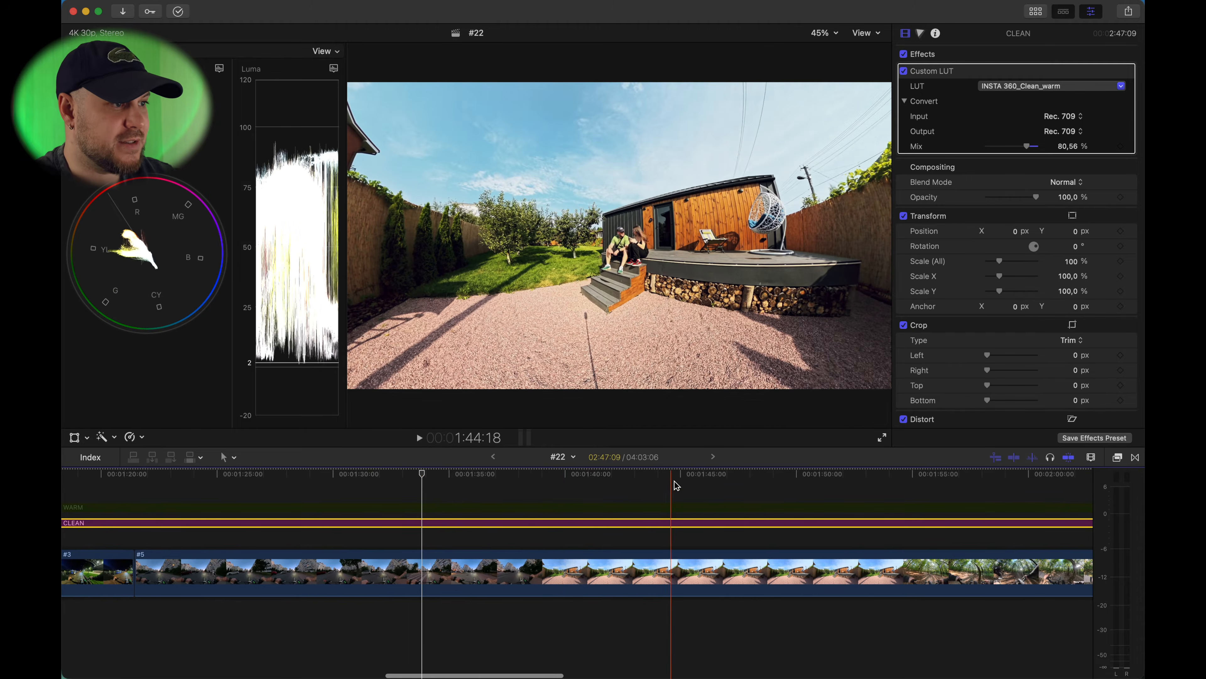
left_click(688, 488)
left_click(686, 525)
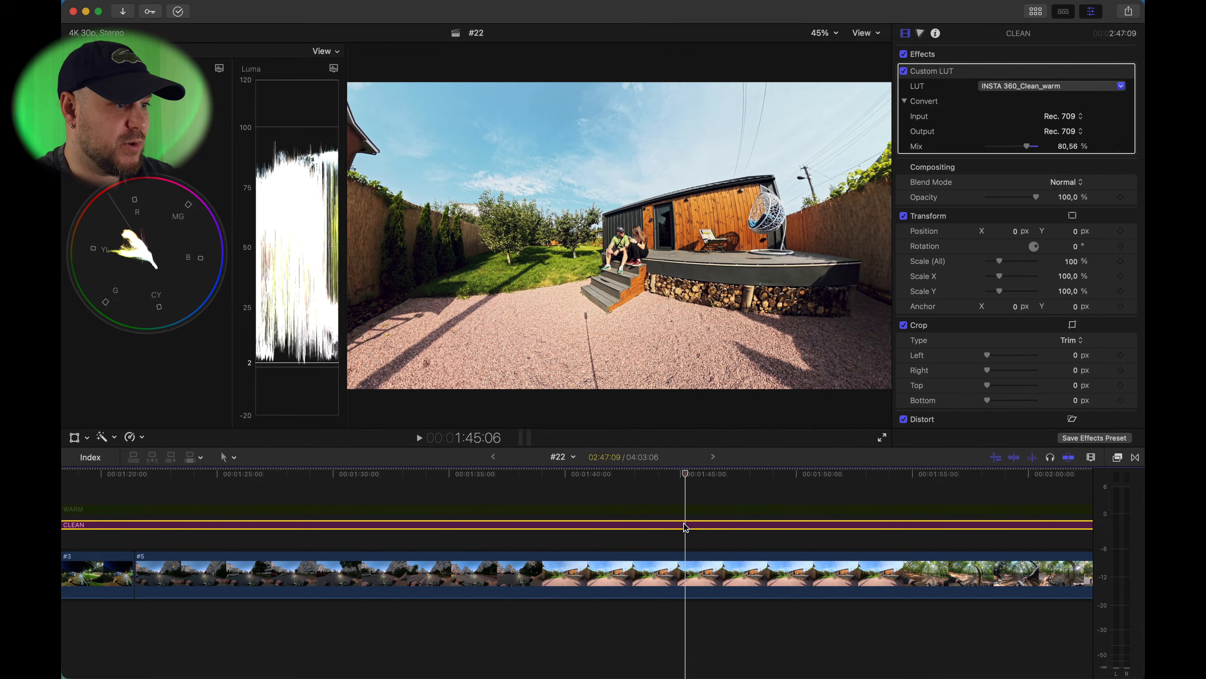
left_click(686, 510)
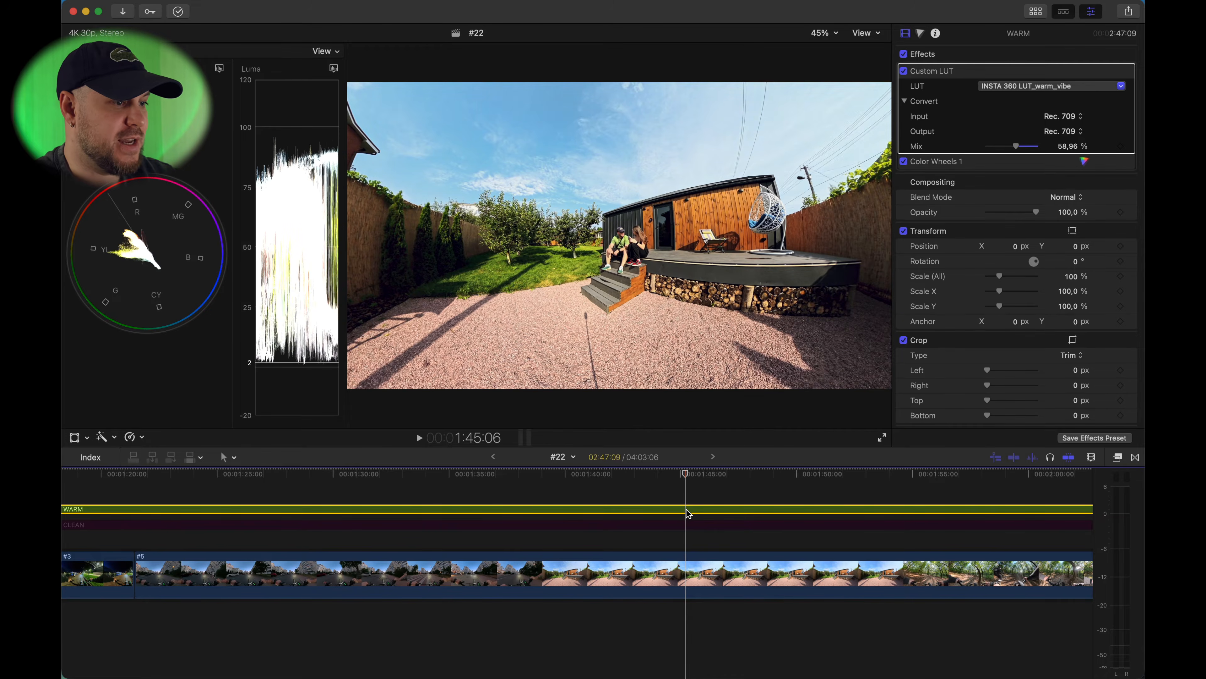
Step: Move to the purple-lit concert shot at 2:31:22 in clip #5 and toggle the WARM layer off and on to compare
scroll(688, 513, "right", 15)
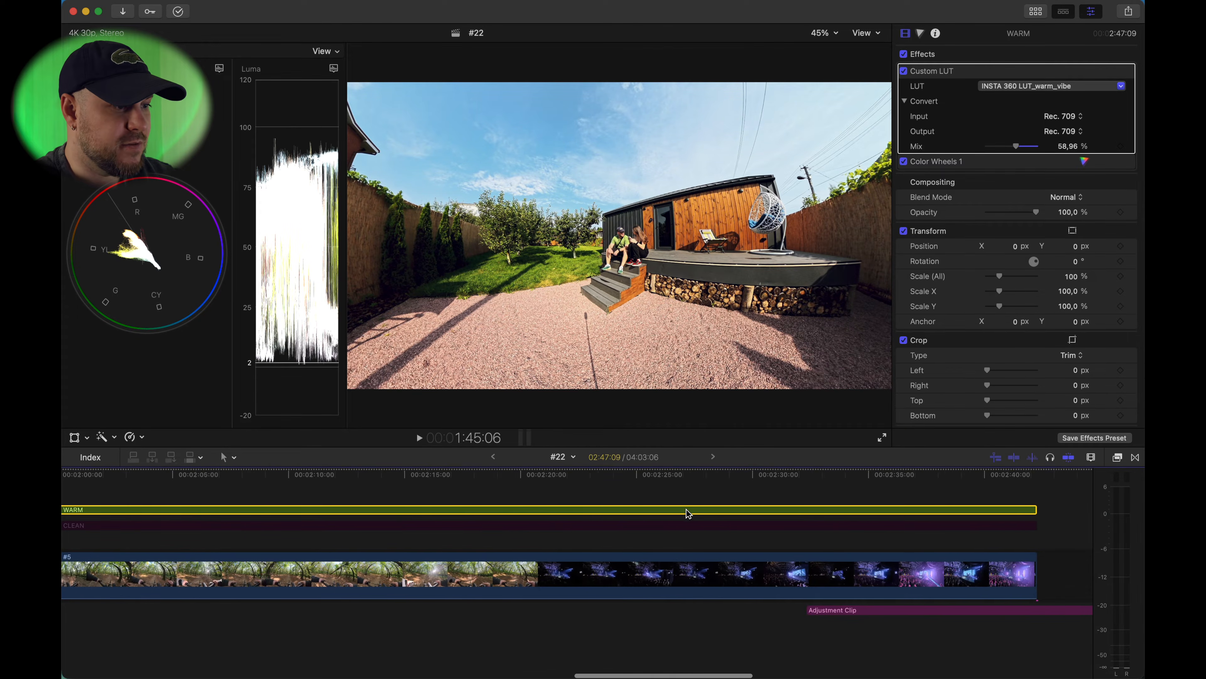
left_click(651, 502)
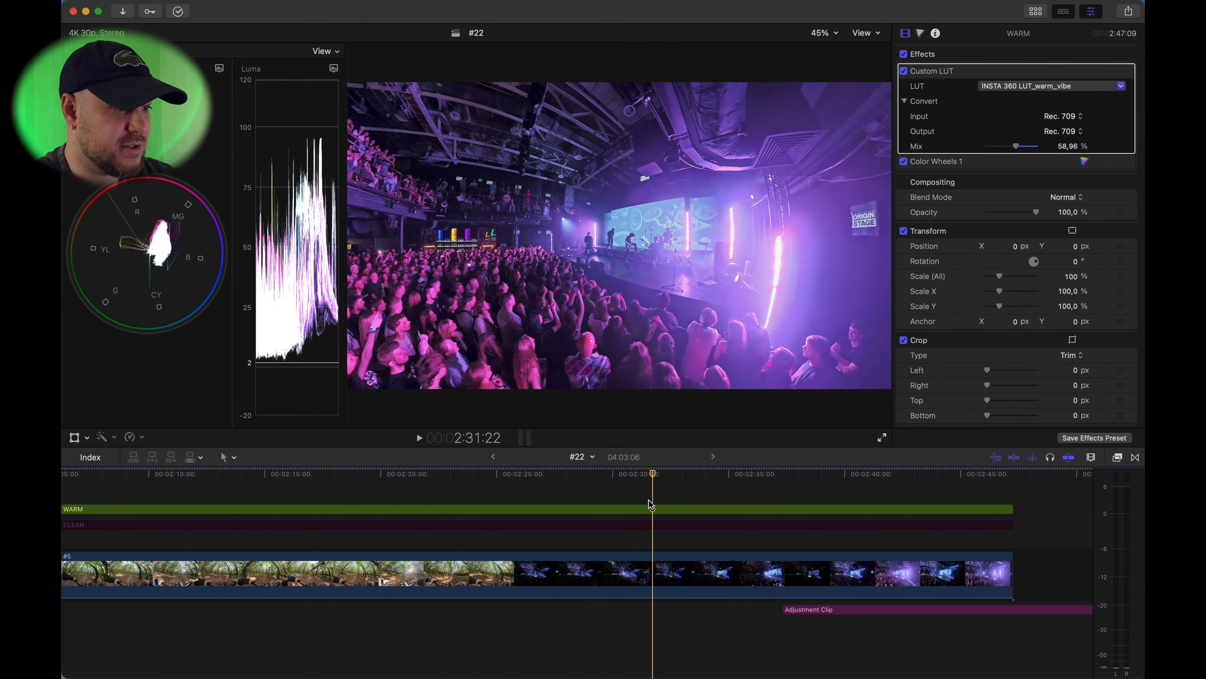
left_click(650, 508)
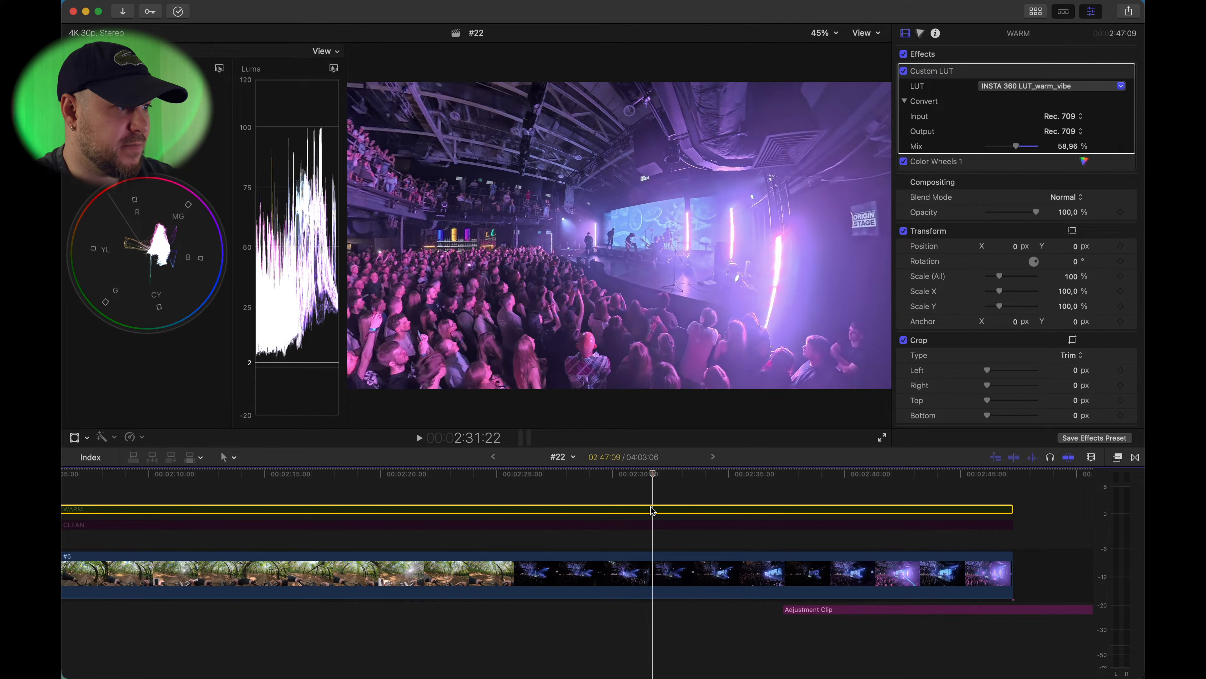
key("v")
key("v")
key("v")
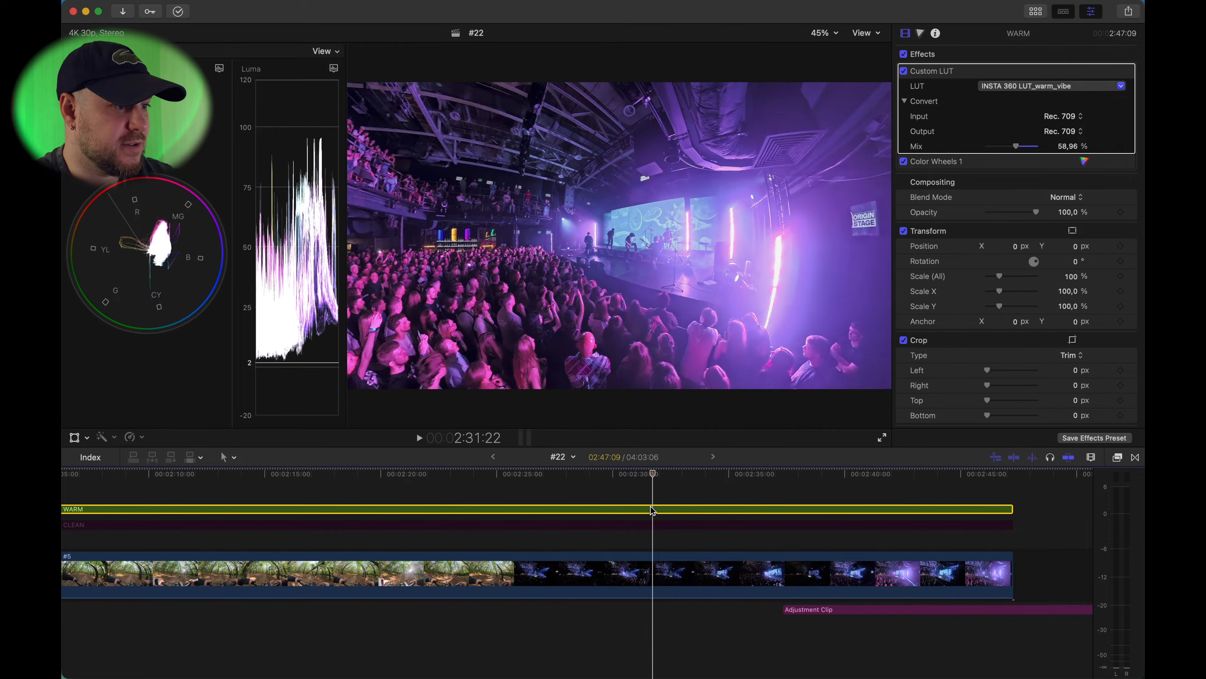
Step: Play the concert shot in clip #5 with WARM active, stop playback, and switch from the WARM layer to CLEAN
key("space")
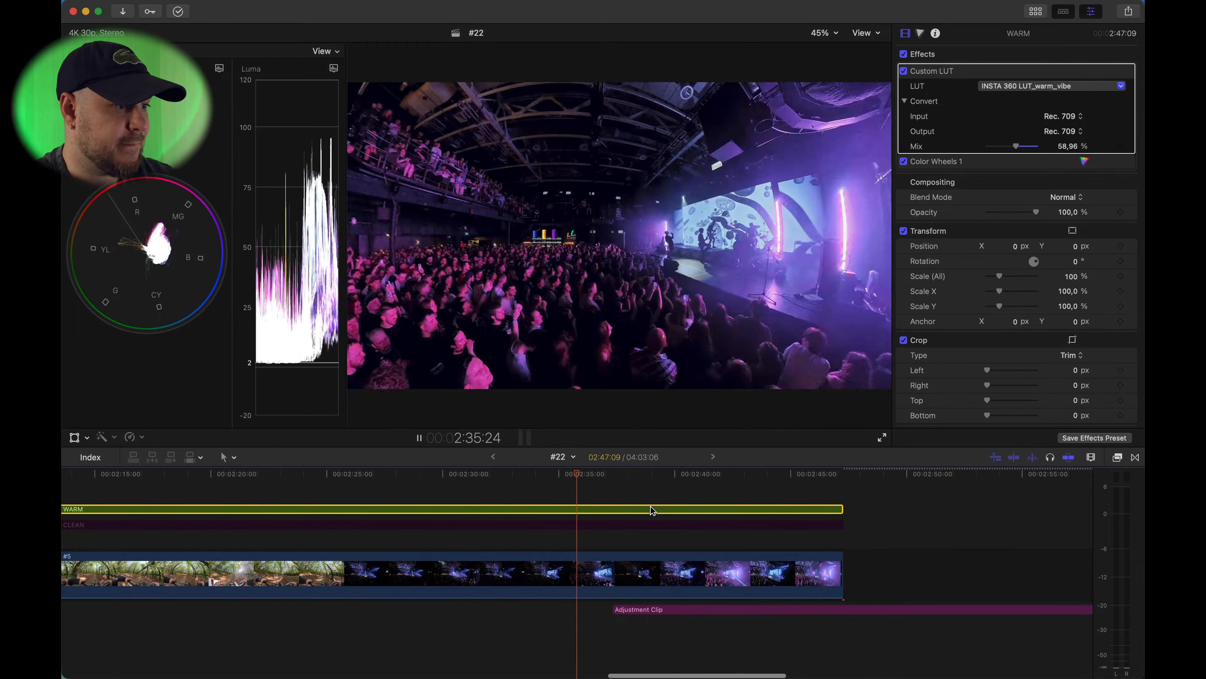
key("space")
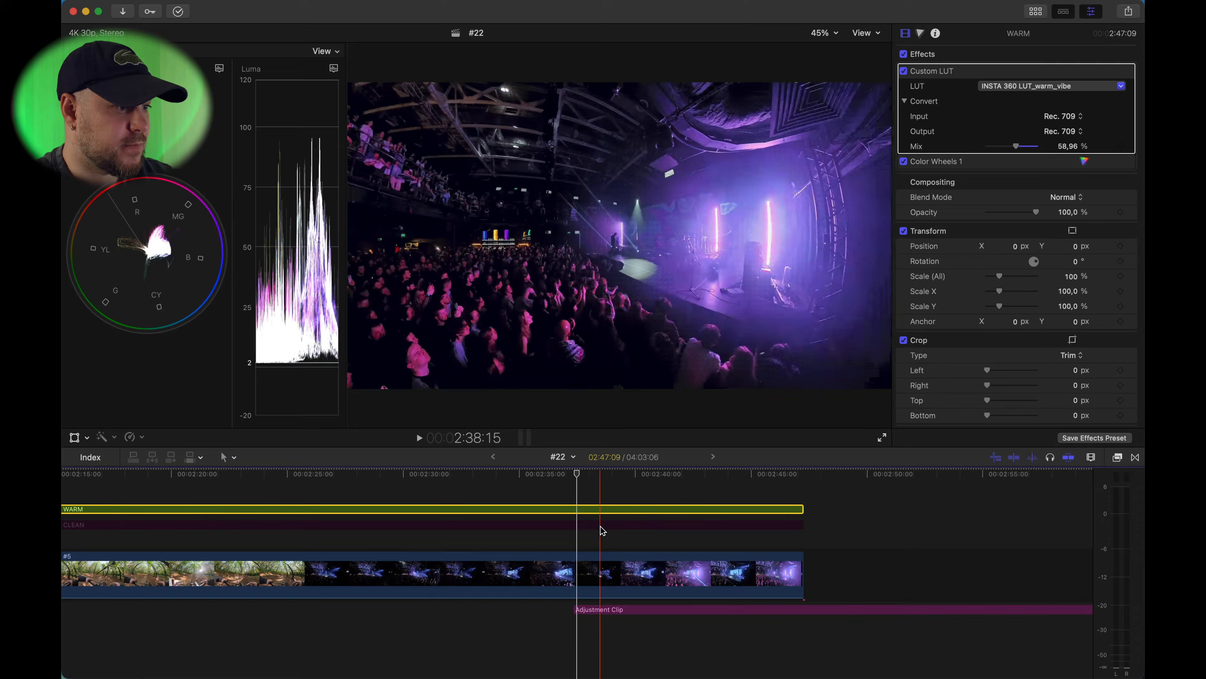
left_click(595, 526)
key("v")
left_click(578, 510)
key("v")
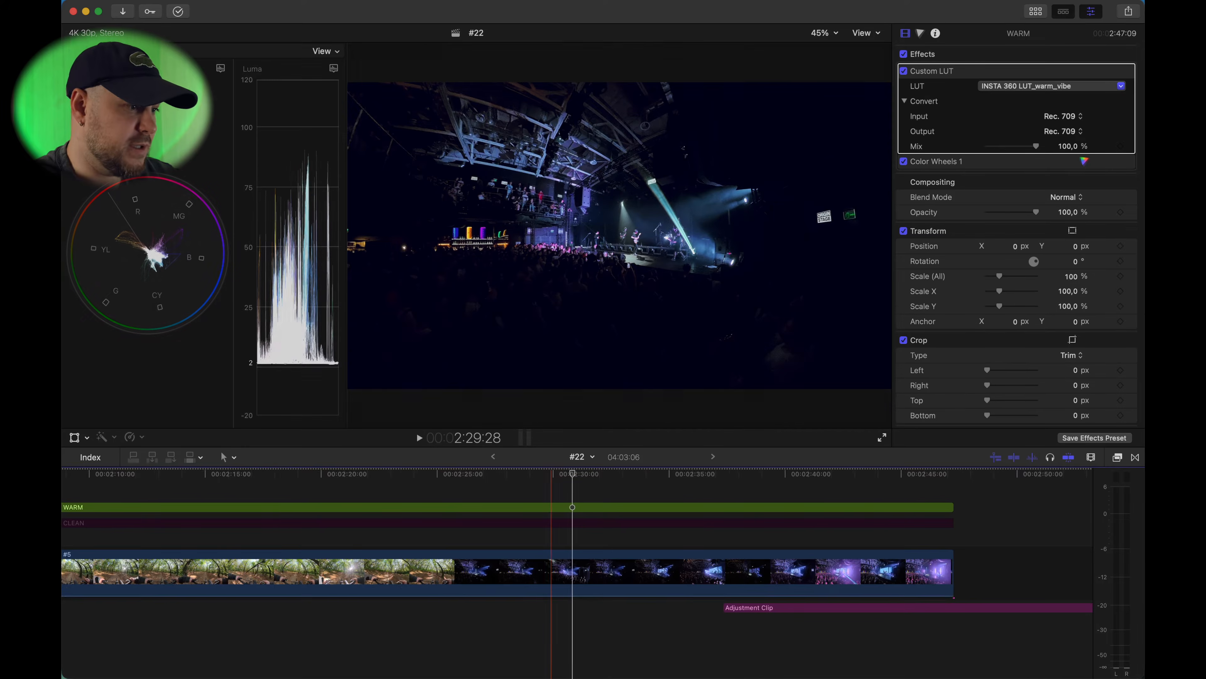
Step: Return to the parking-lot sunset shot in the first "for LUT" clip, turn off WARM, and place the playhead at 1:26
scroll(553, 507, "left", 15)
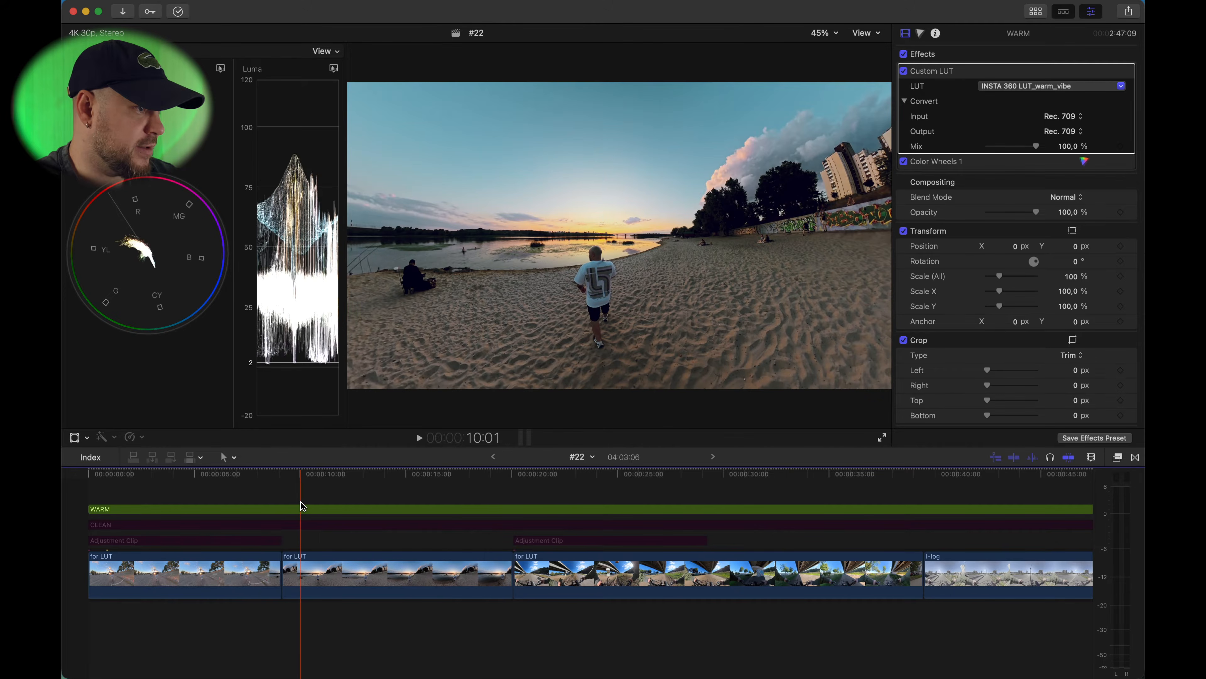
left_click(173, 494)
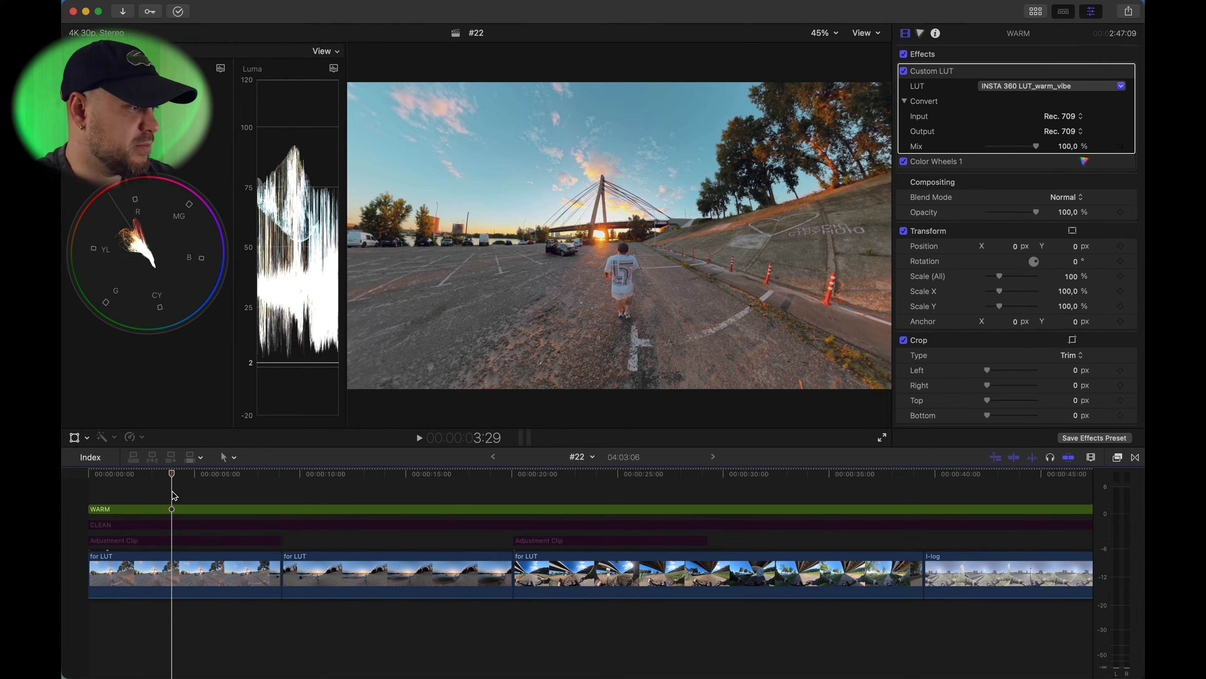
left_click(175, 510)
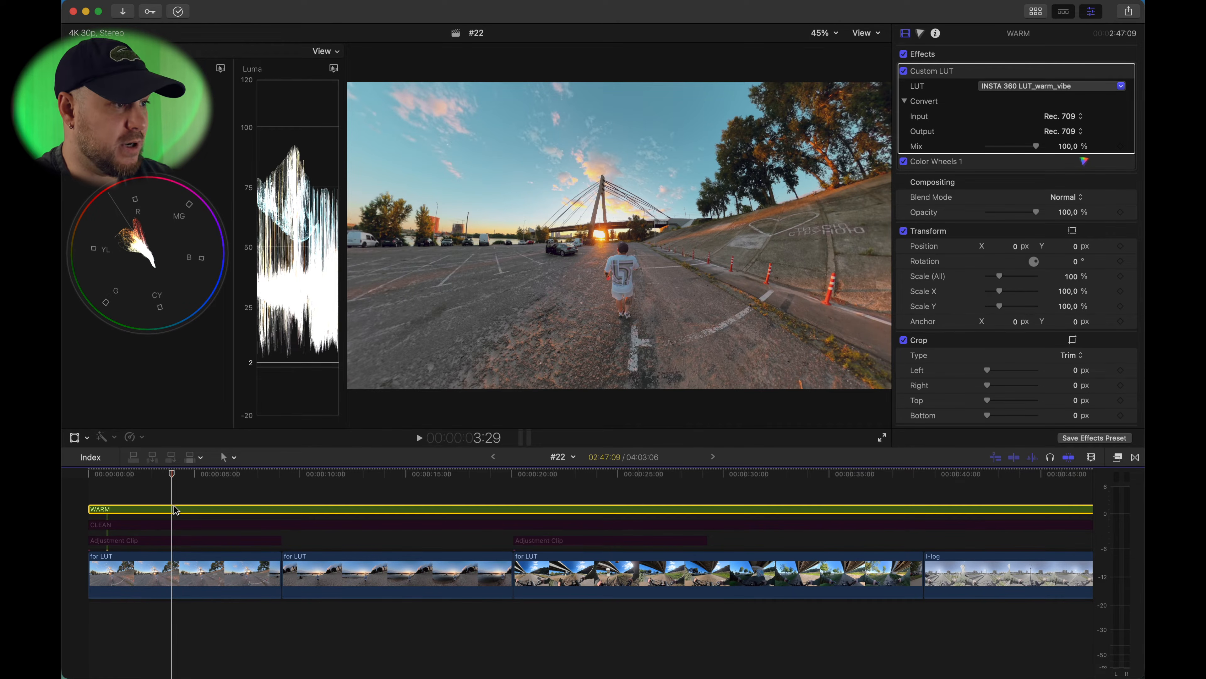
key("v")
left_click_drag(175, 478, 143, 488)
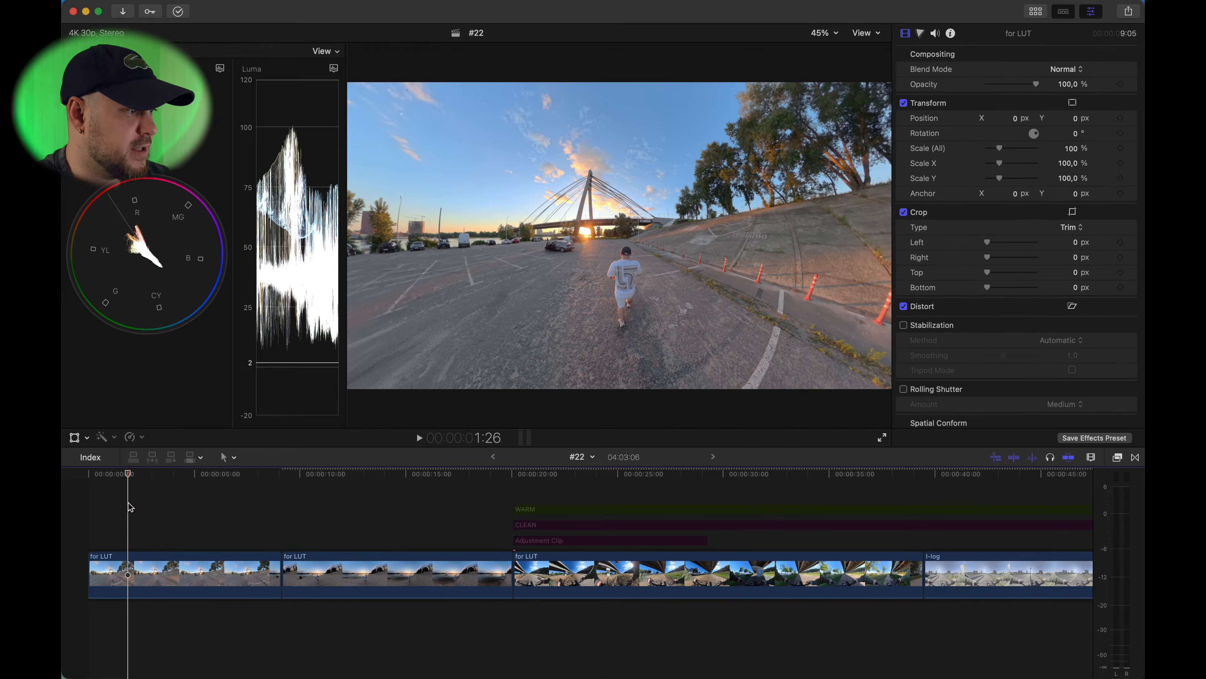
Step: Place an adjustment clip above the first "for LUT" clip and trim it to that clip's 9:05 length
left_click(125, 571)
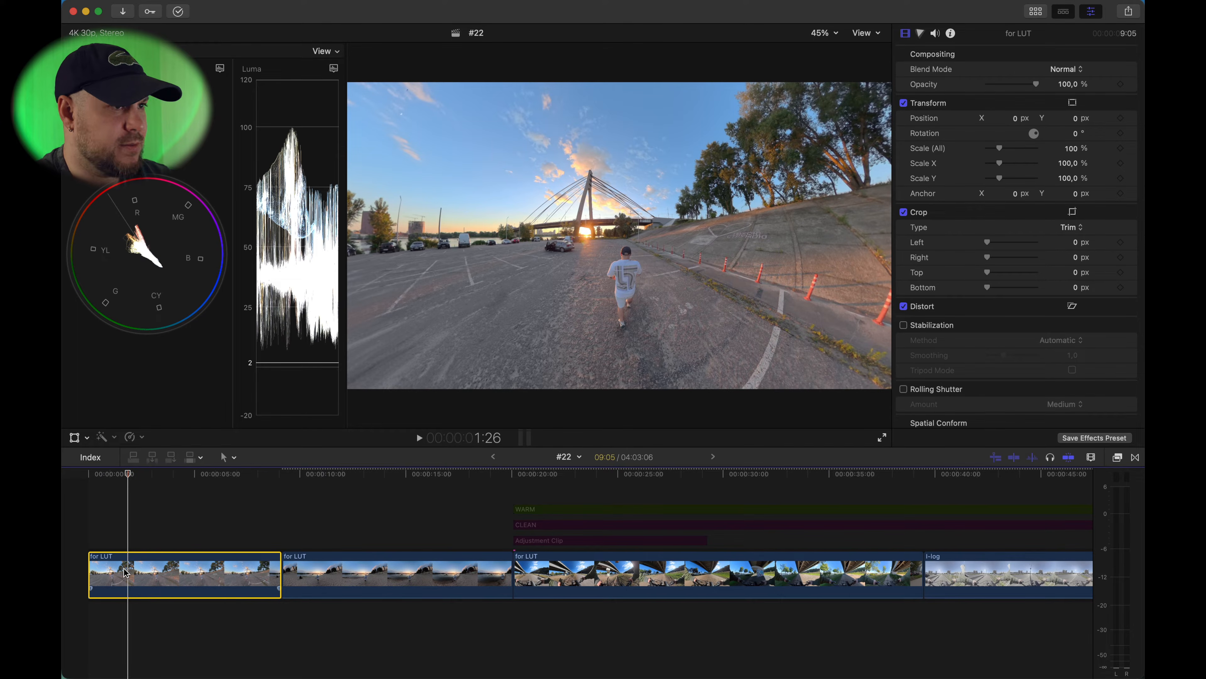
left_click(133, 525)
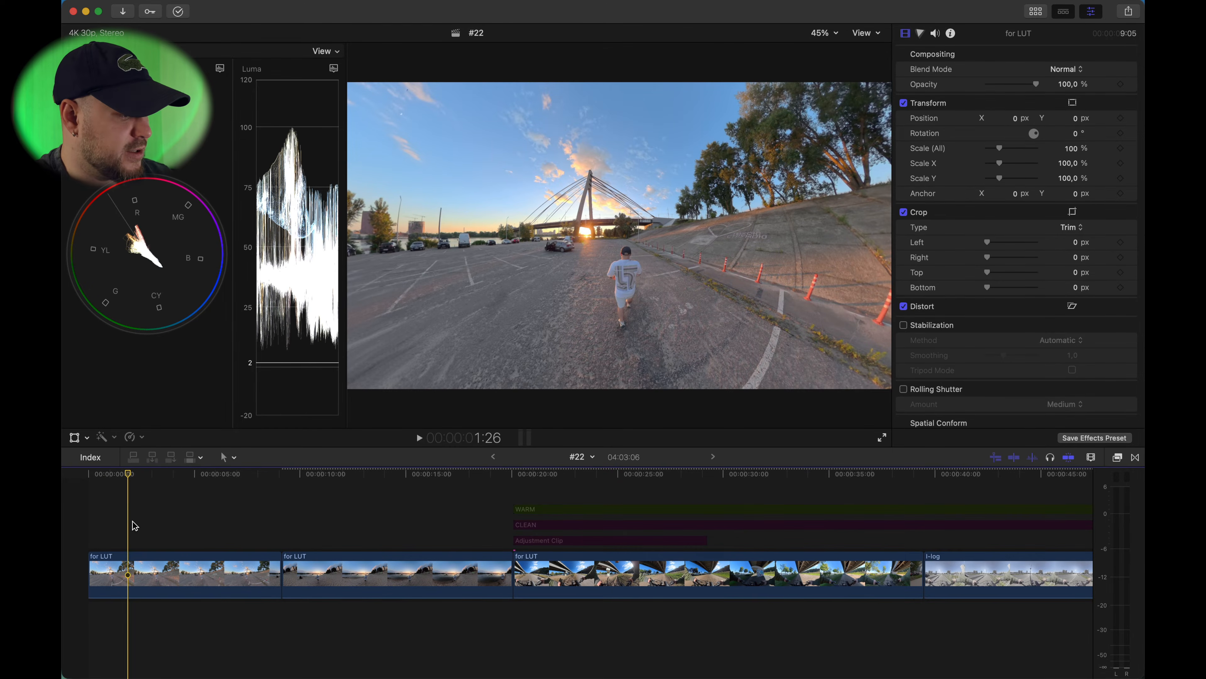
key("super+v")
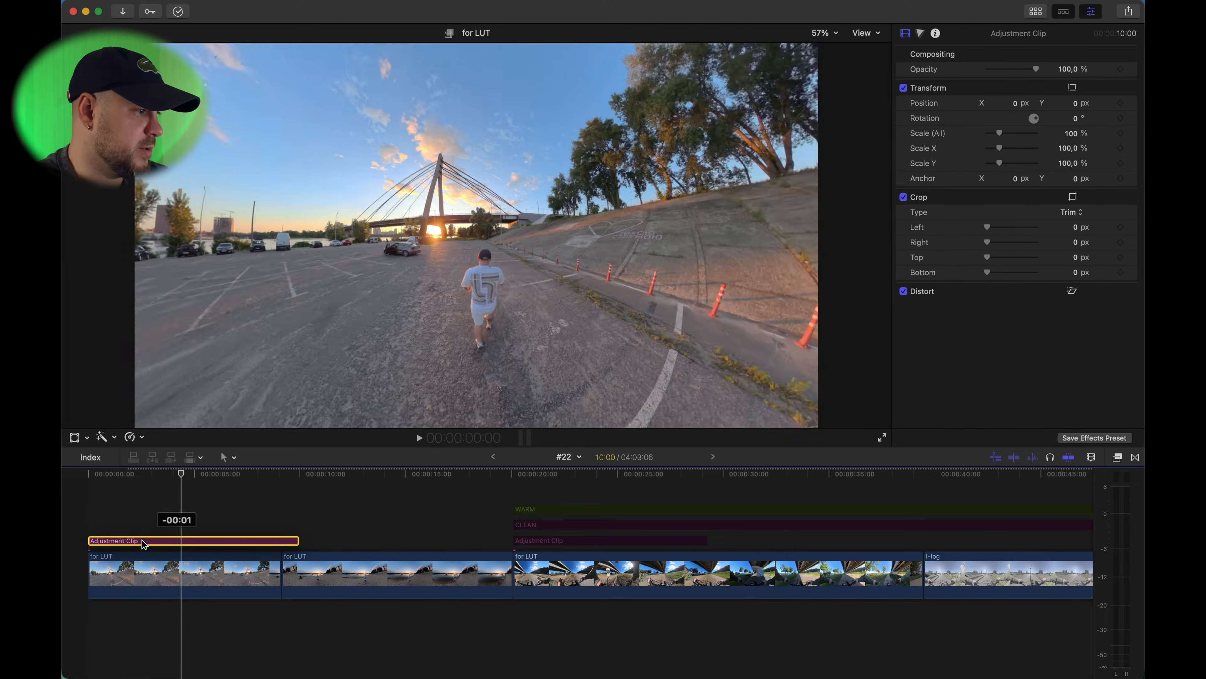
left_click_drag(299, 540, 282, 537)
left_click(184, 542)
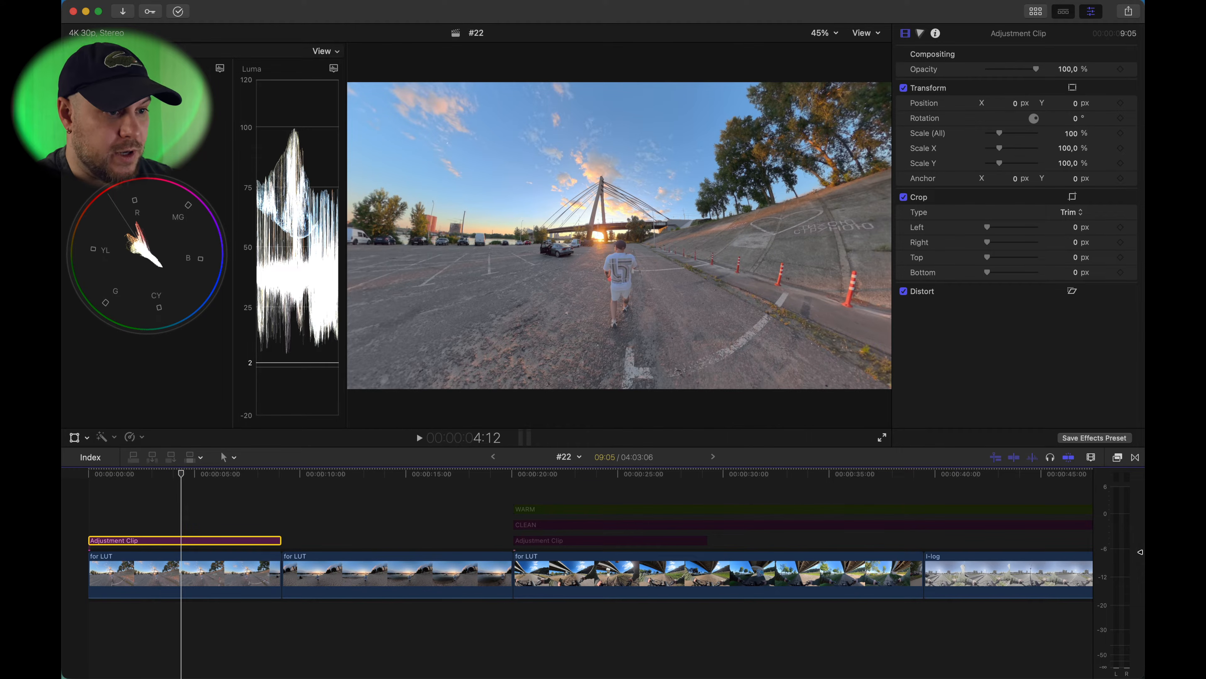
Step: Apply the ColorFinalePro effect from the Color Finale category to the new adjustment clip
left_click(1118, 460)
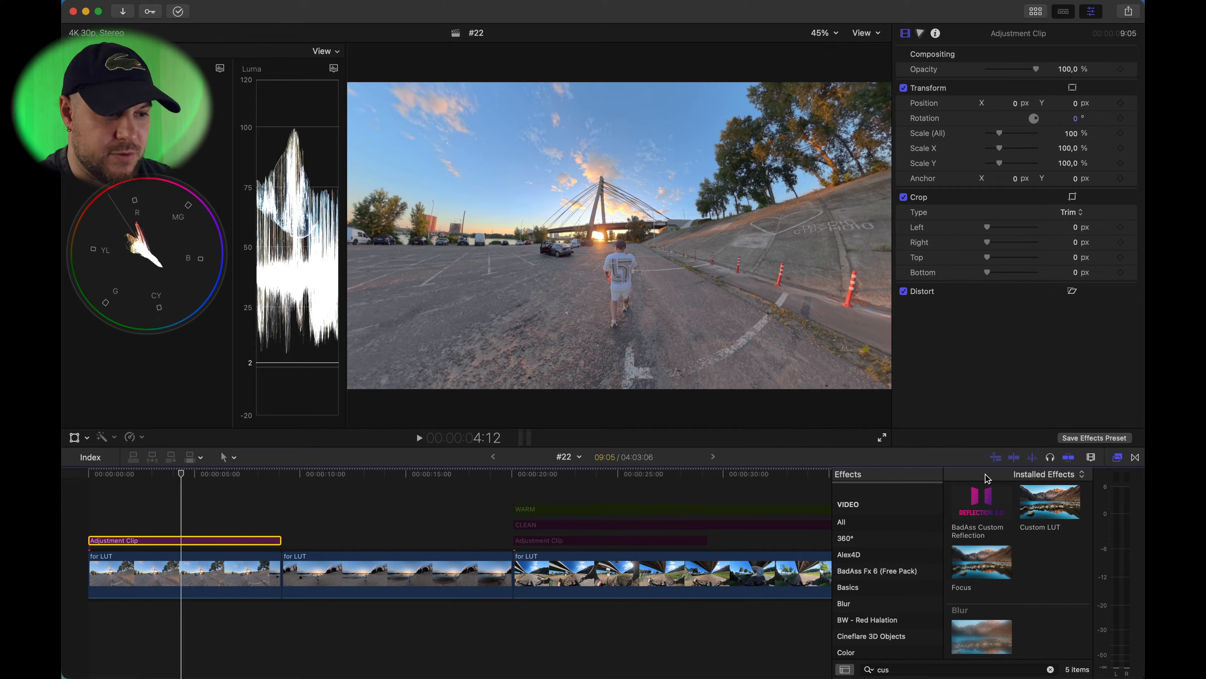
scroll(852, 617, "down", 5)
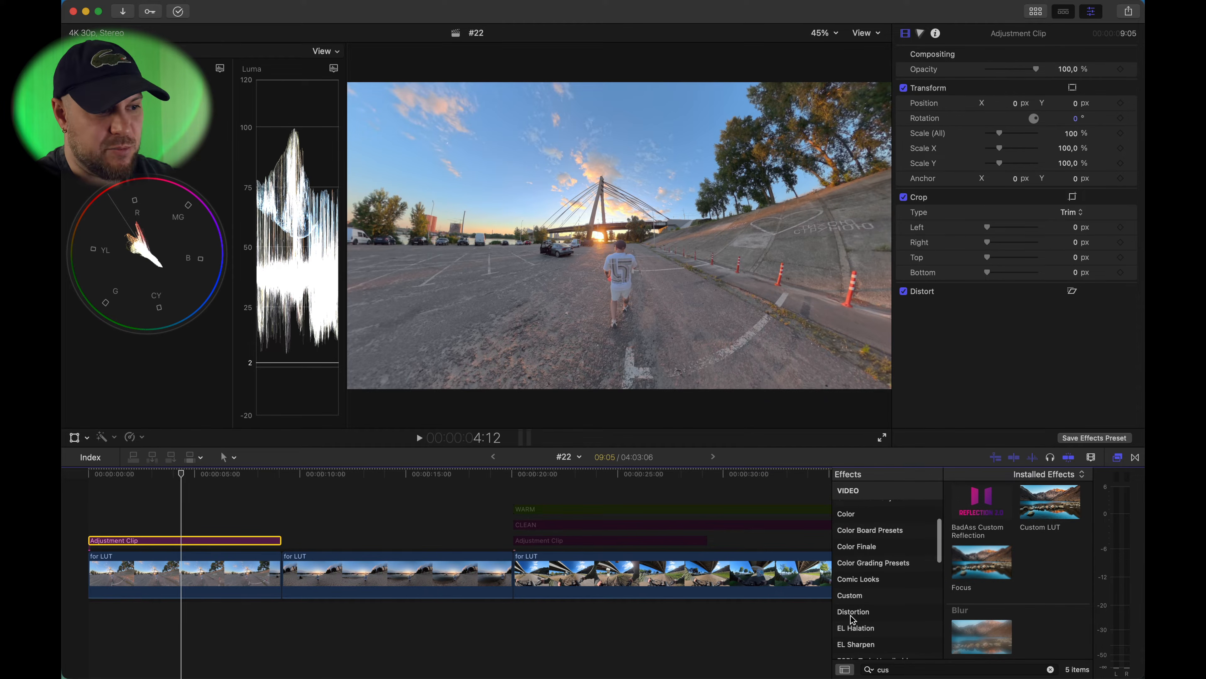
left_click(873, 546)
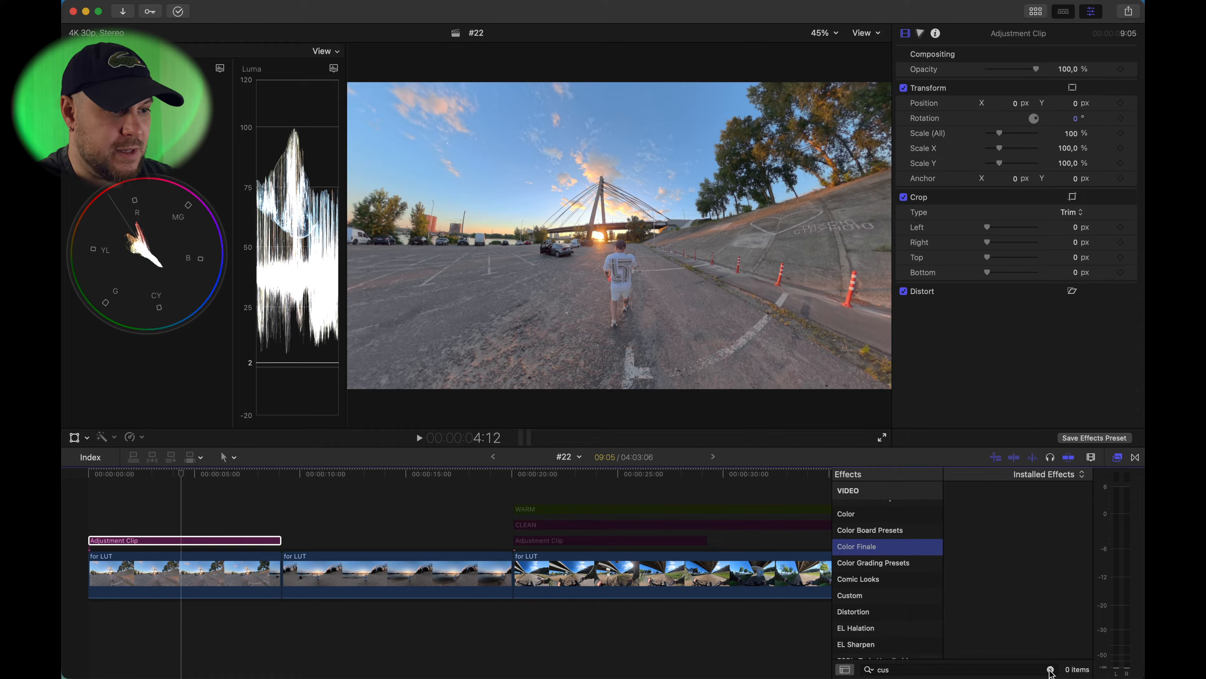
left_click(1050, 669)
left_click_drag(1063, 514, 225, 547)
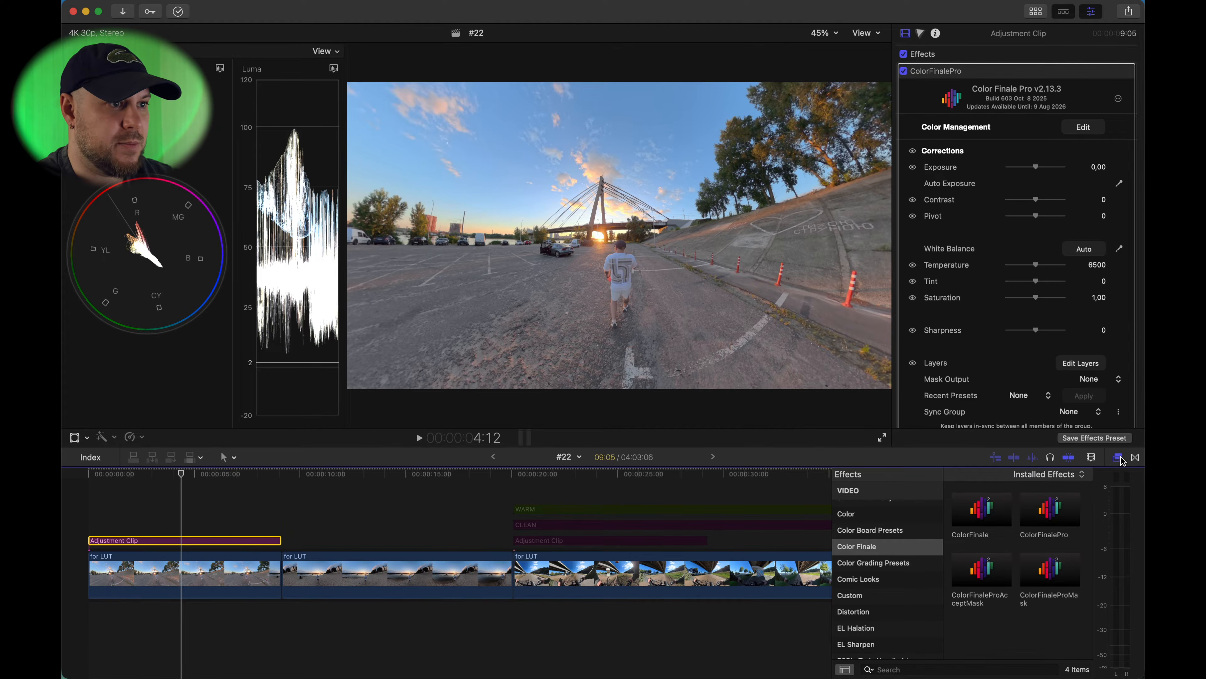
left_click(1119, 457)
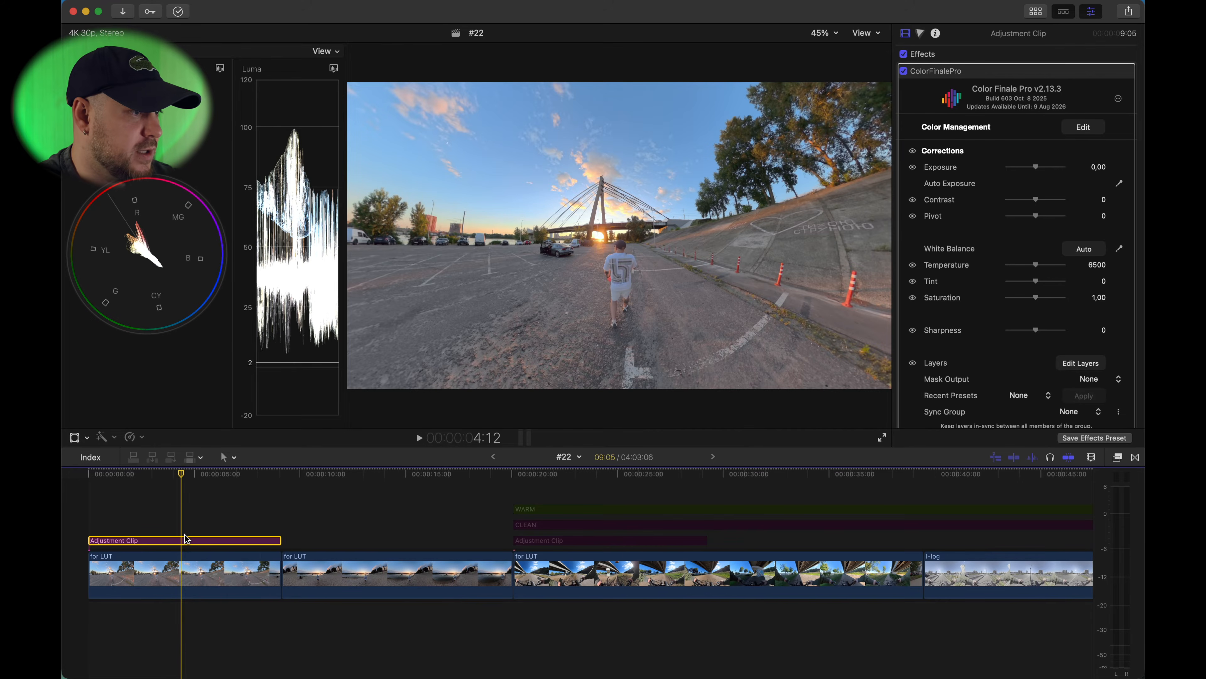
Step: Open the Color Finale layer editor and add Curves, HSL Curves and Color Wheels layers
scroll(964, 266, "down", 1)
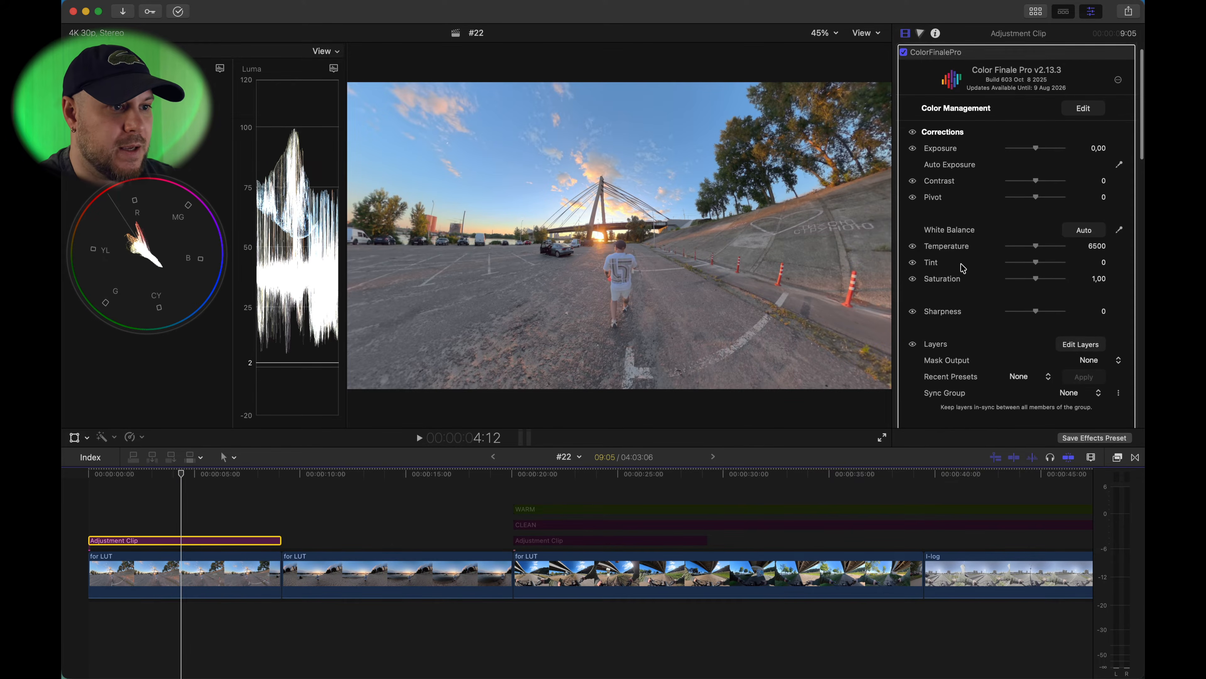
left_click(1077, 344)
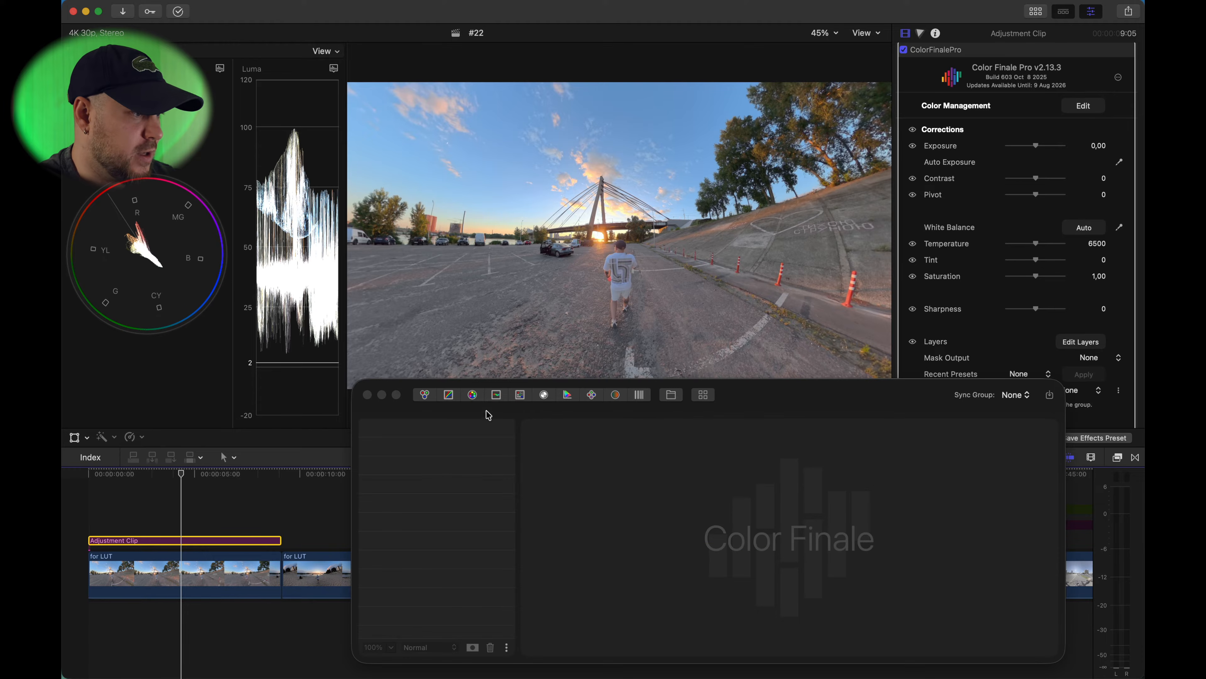
left_click(448, 396)
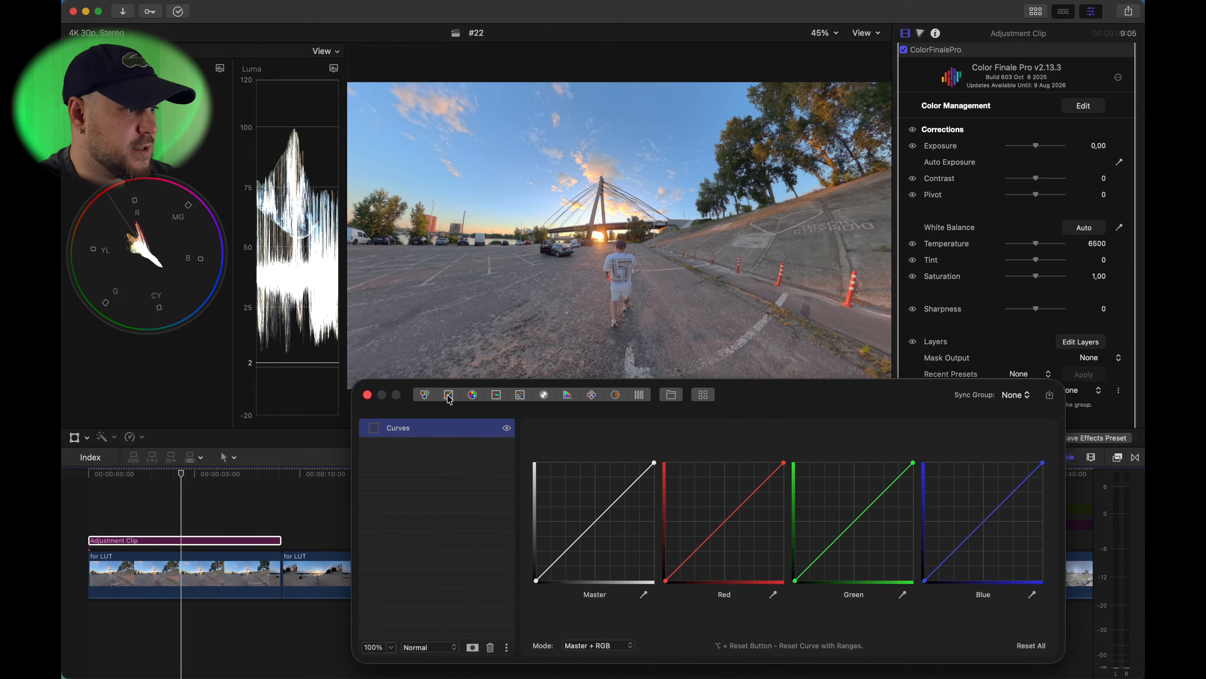
left_click(496, 396)
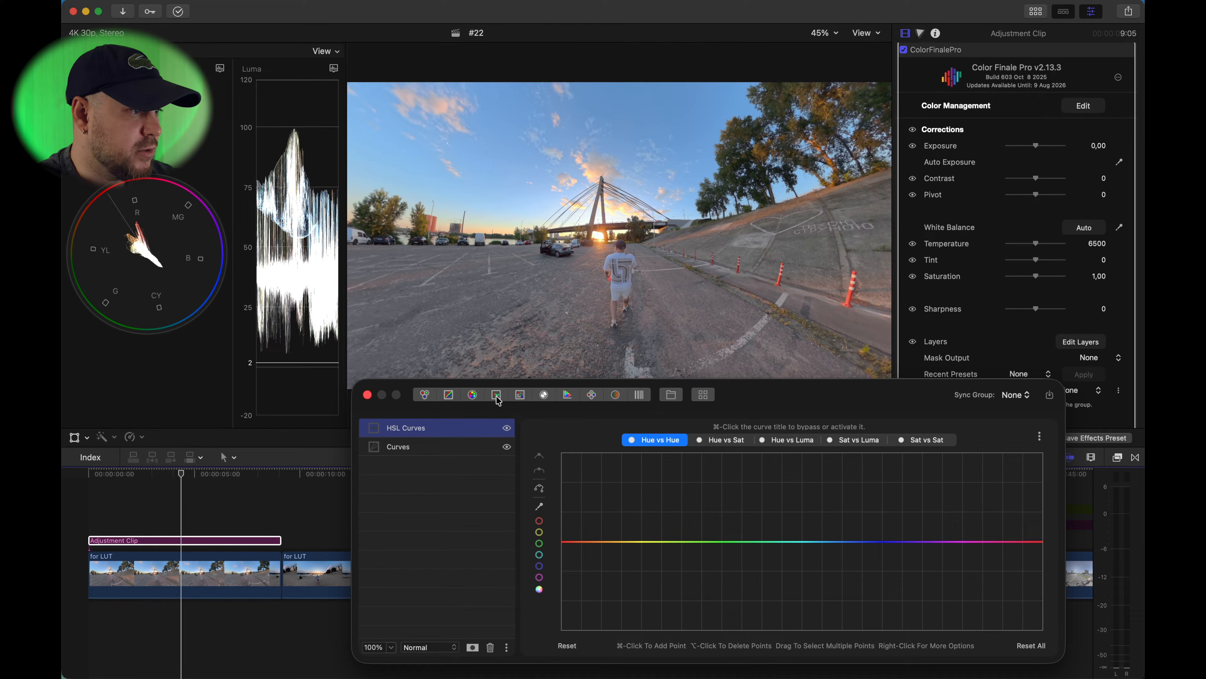
left_click(425, 394)
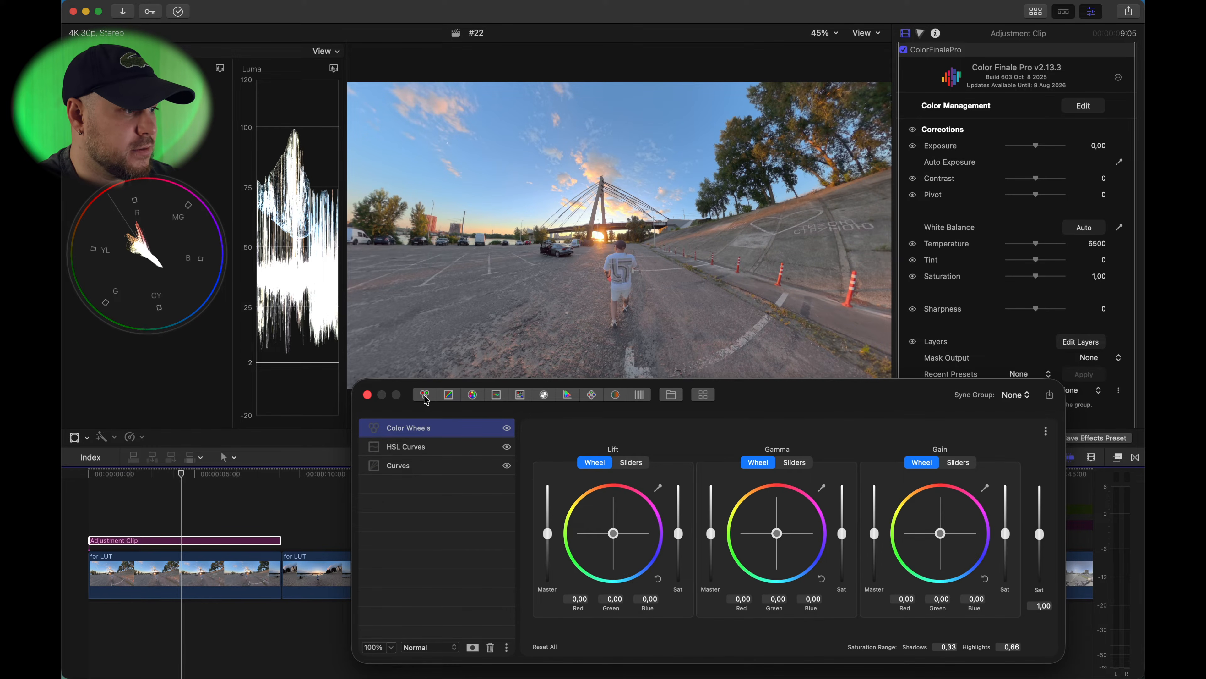
Step: Shape the Curves layer's Master curve into a gentle S with three points and a slightly lowered white point
left_click(412, 470)
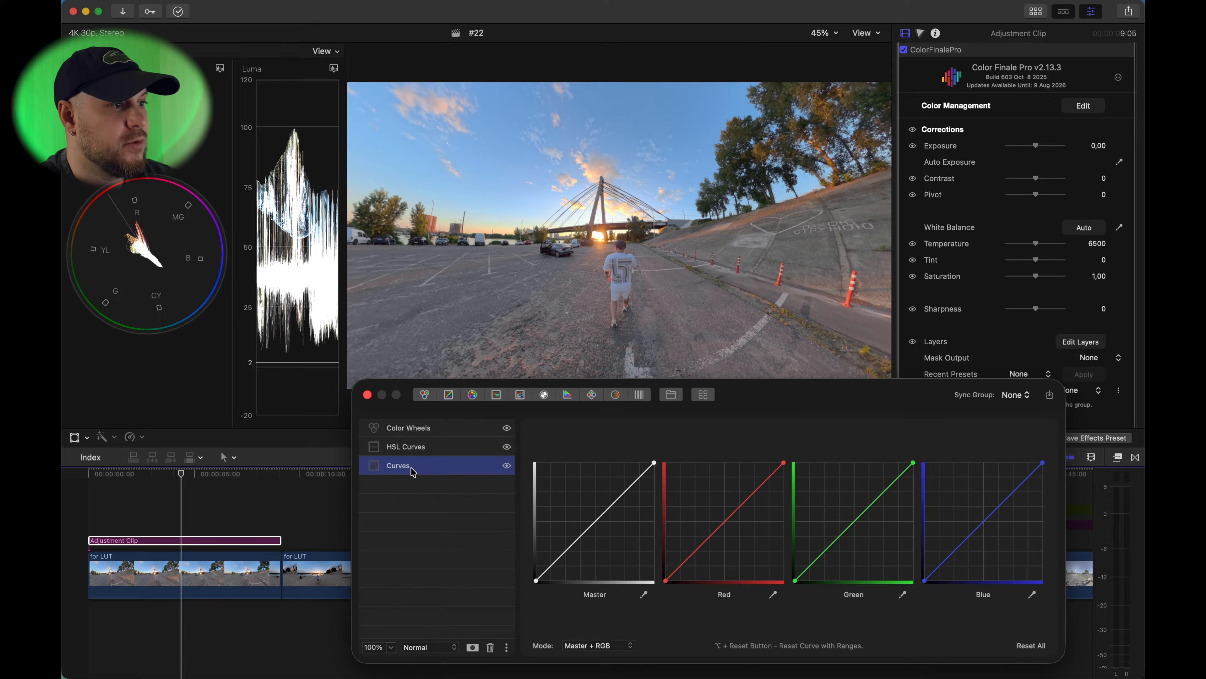
left_click(559, 557)
left_click(591, 525)
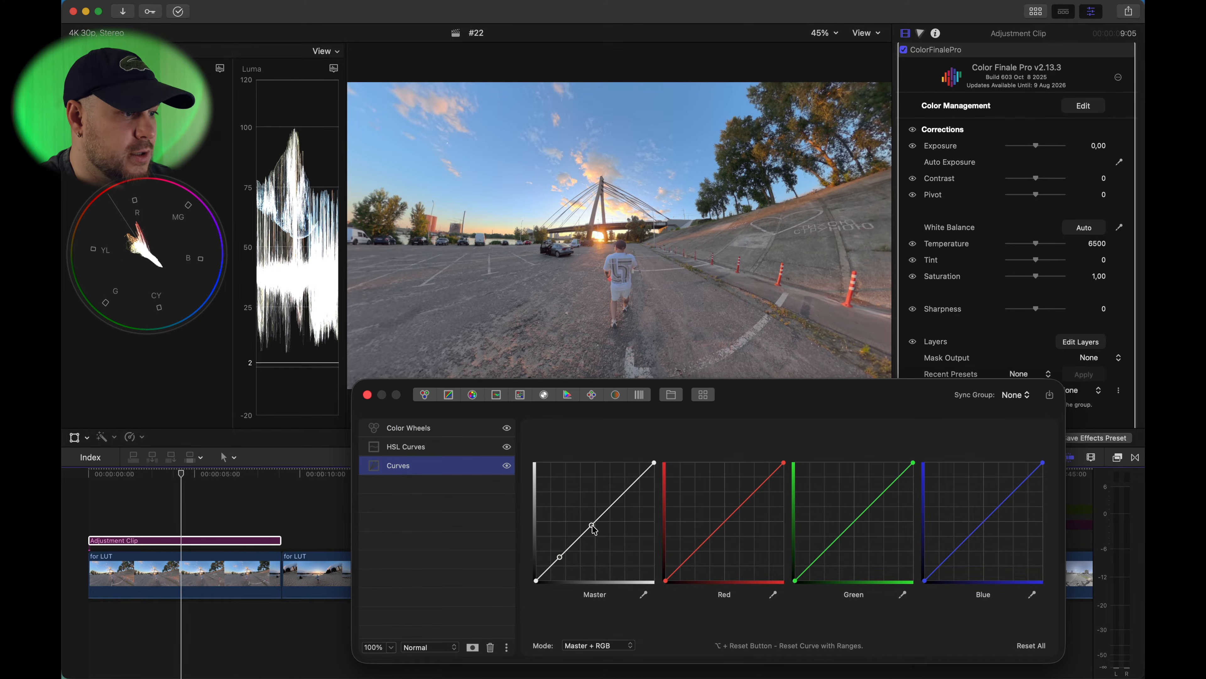
left_click(625, 492)
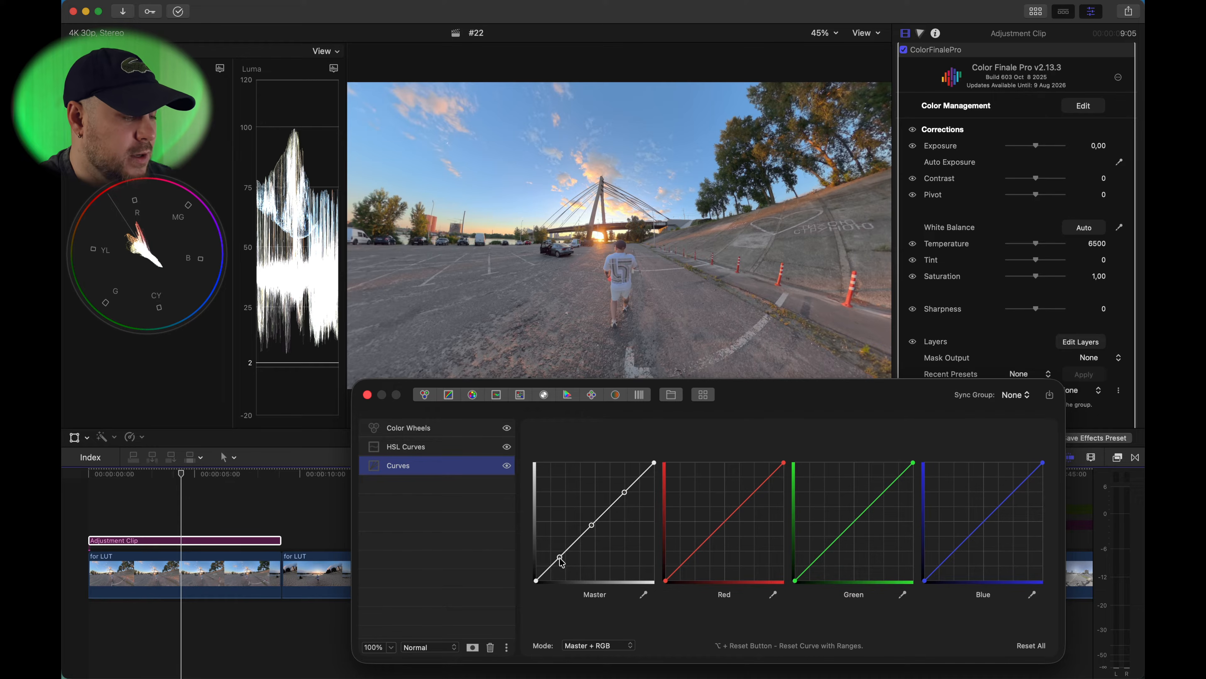
left_click_drag(561, 561, 566, 564)
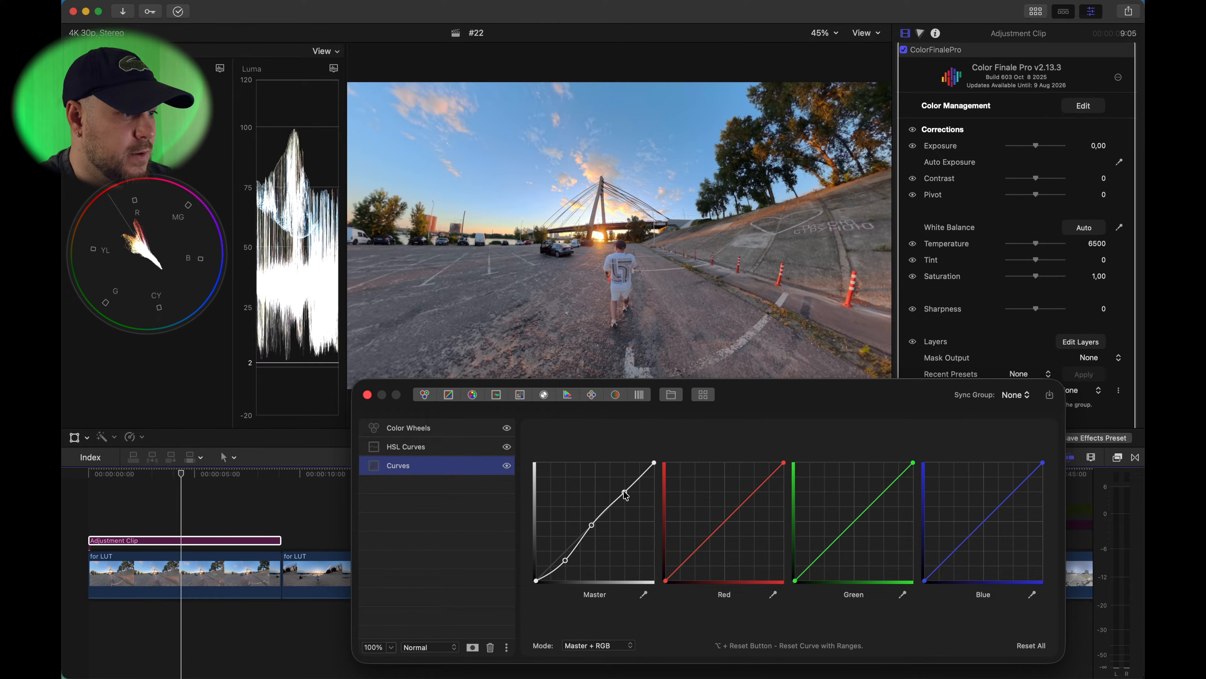
left_click_drag(626, 494, 596, 529)
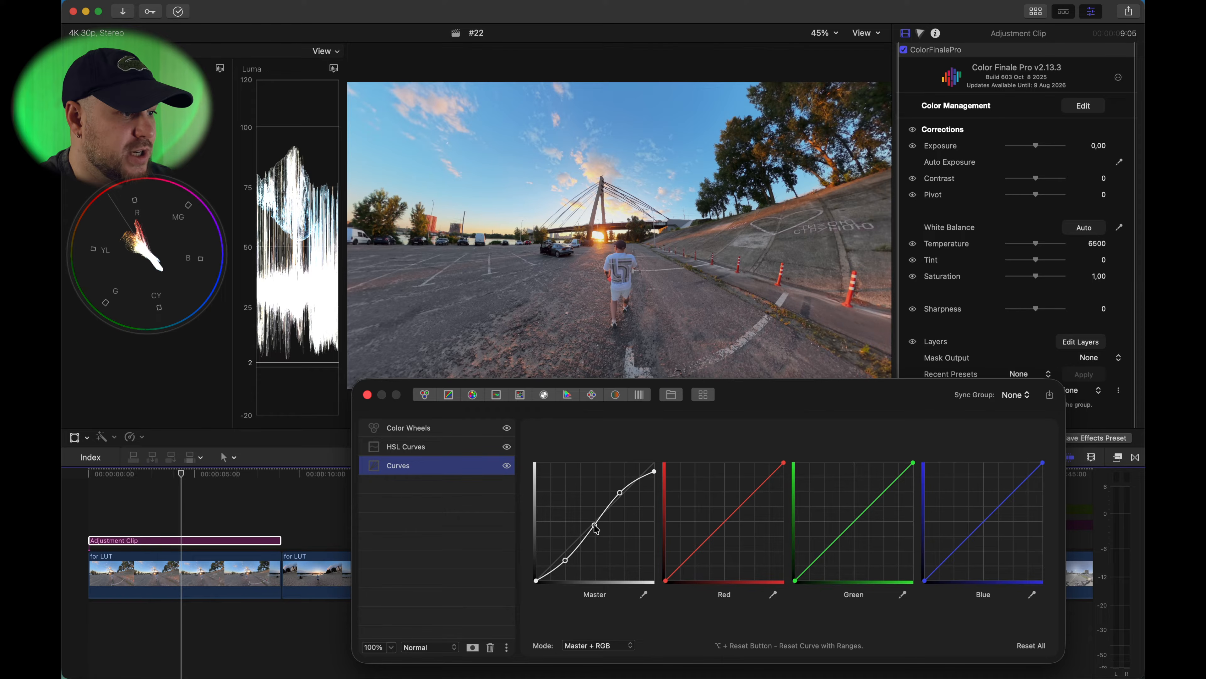
Step: Hide and show the Curves layer twice to compare the shot with and without the contrast curve
left_click(508, 468)
left_click(507, 468)
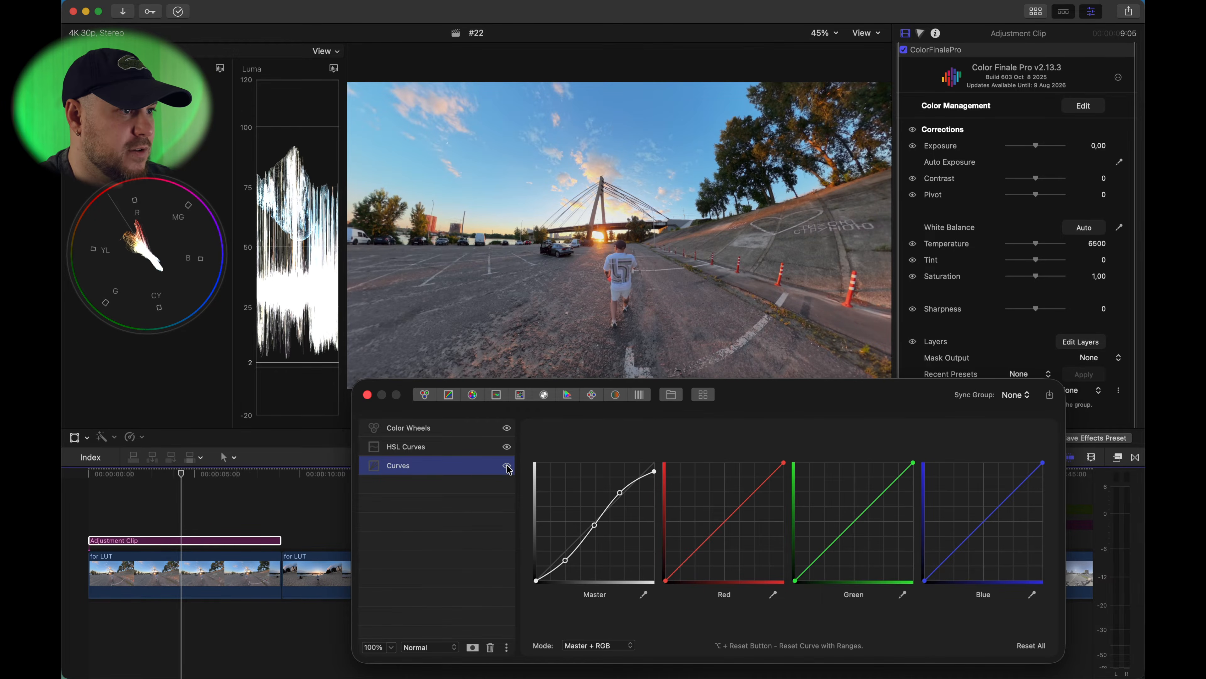
left_click(508, 467)
left_click(507, 467)
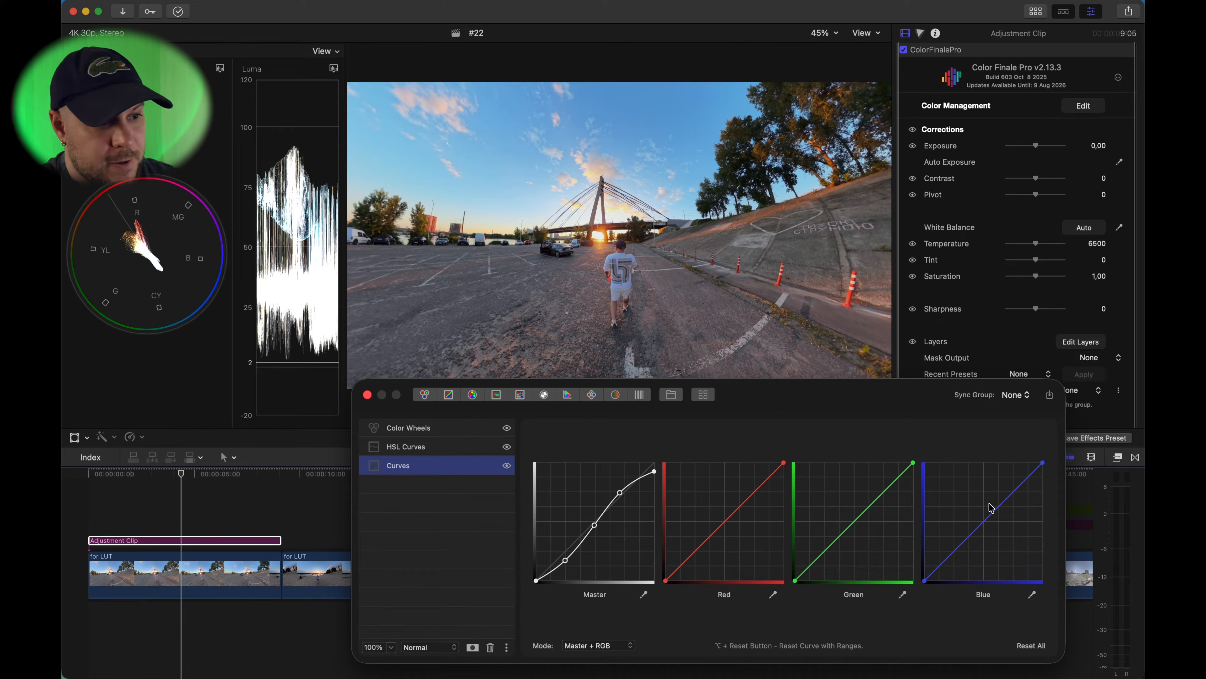
Step: Add three anchor points along the lower half of the Blue curve and raise its black point almost to the maximum
left_click(946, 561)
left_click(963, 542)
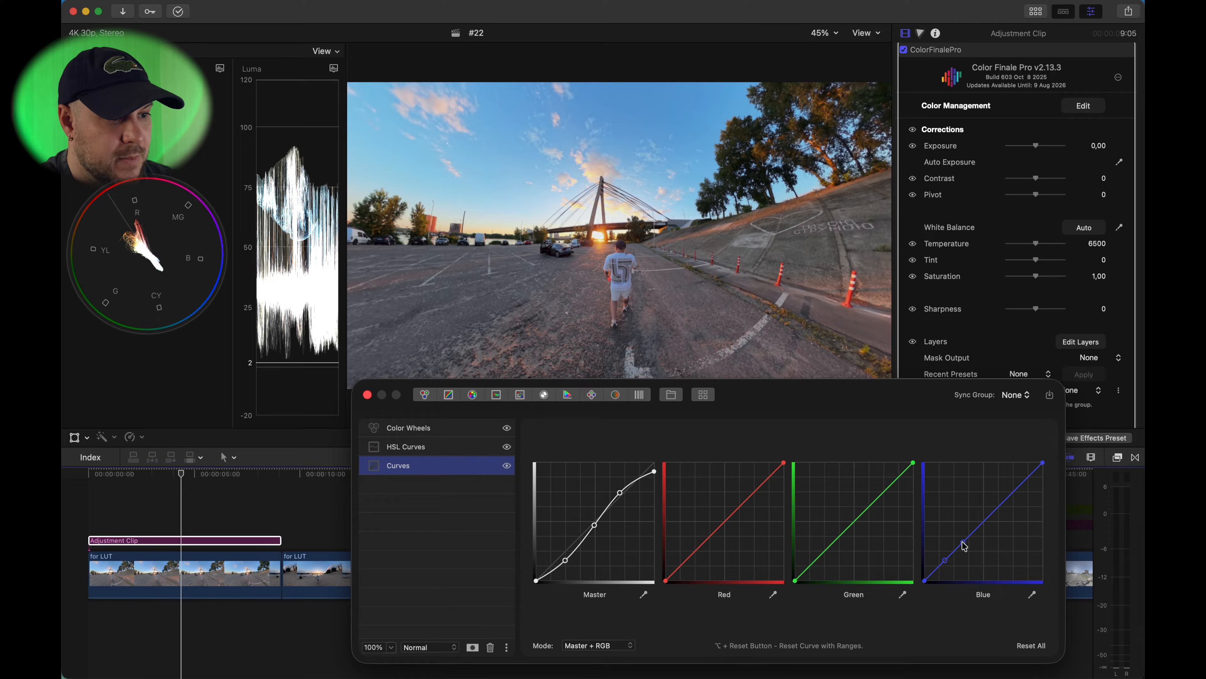
left_click(986, 521)
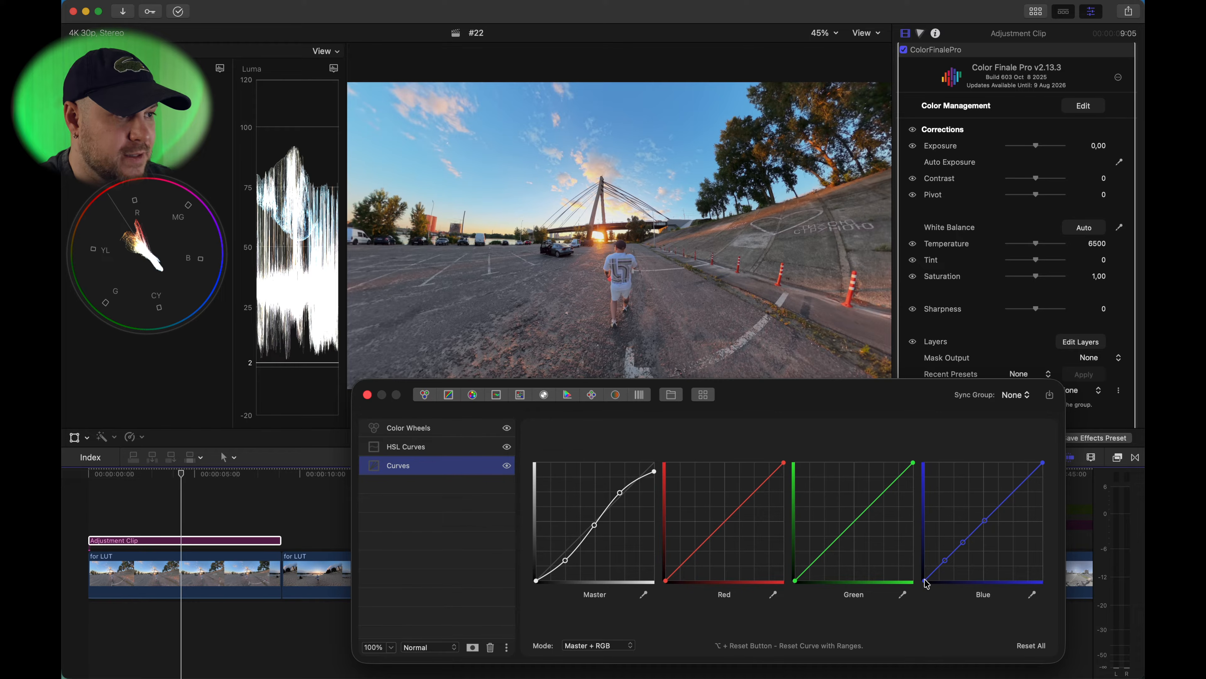
left_click_drag(924, 580, 924, 471)
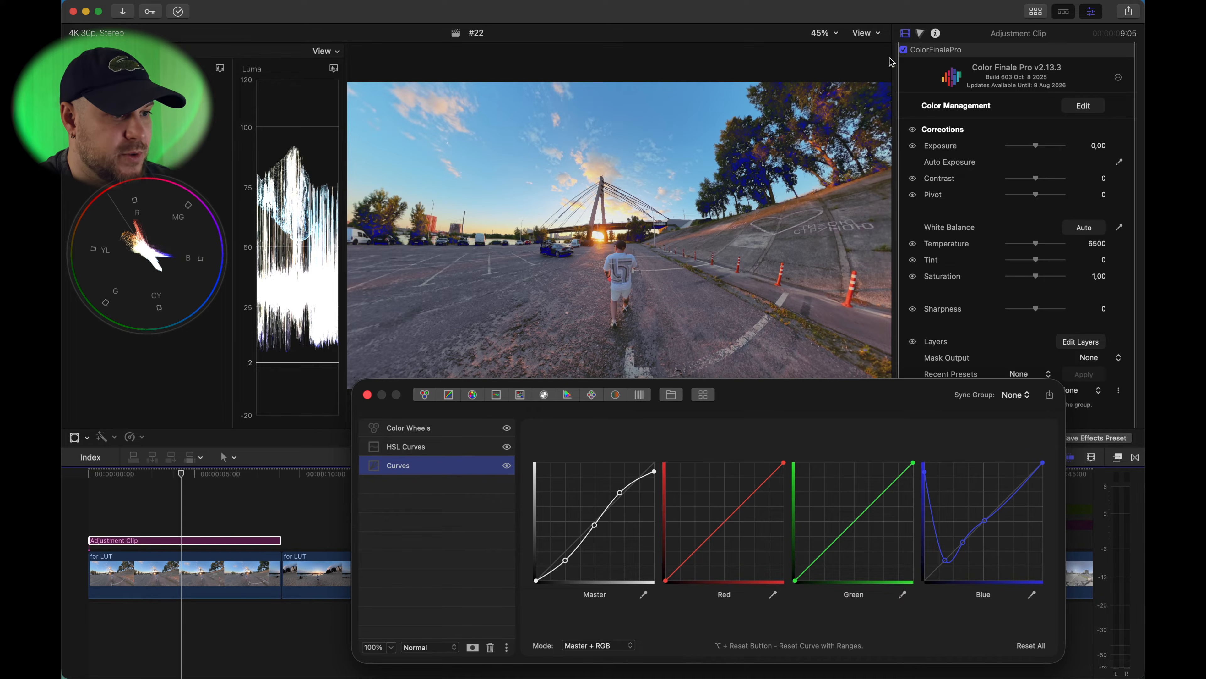
Step: Lower the Blue curve's black point to slightly above the base of the graph
left_click_drag(924, 472, 922, 572)
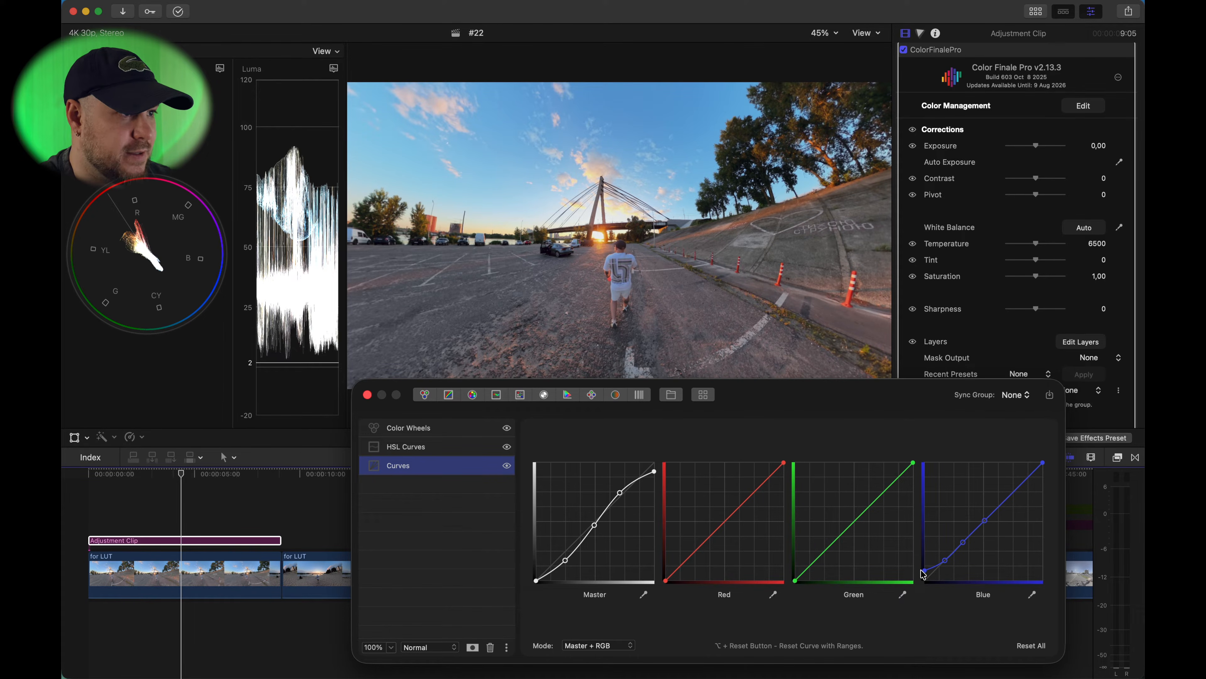
Step: Examine the trees at 100% zoom with the Curves layer hidden and shown, and fit the frame back in the viewer
left_click(825, 34)
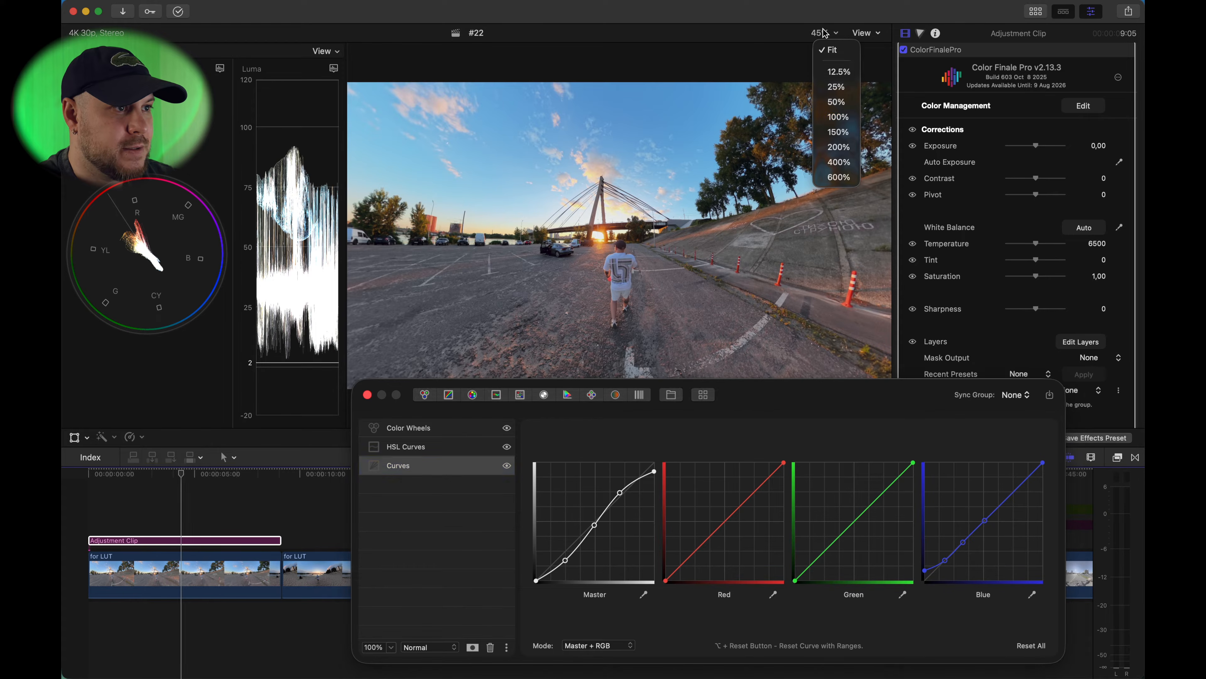
left_click(837, 117)
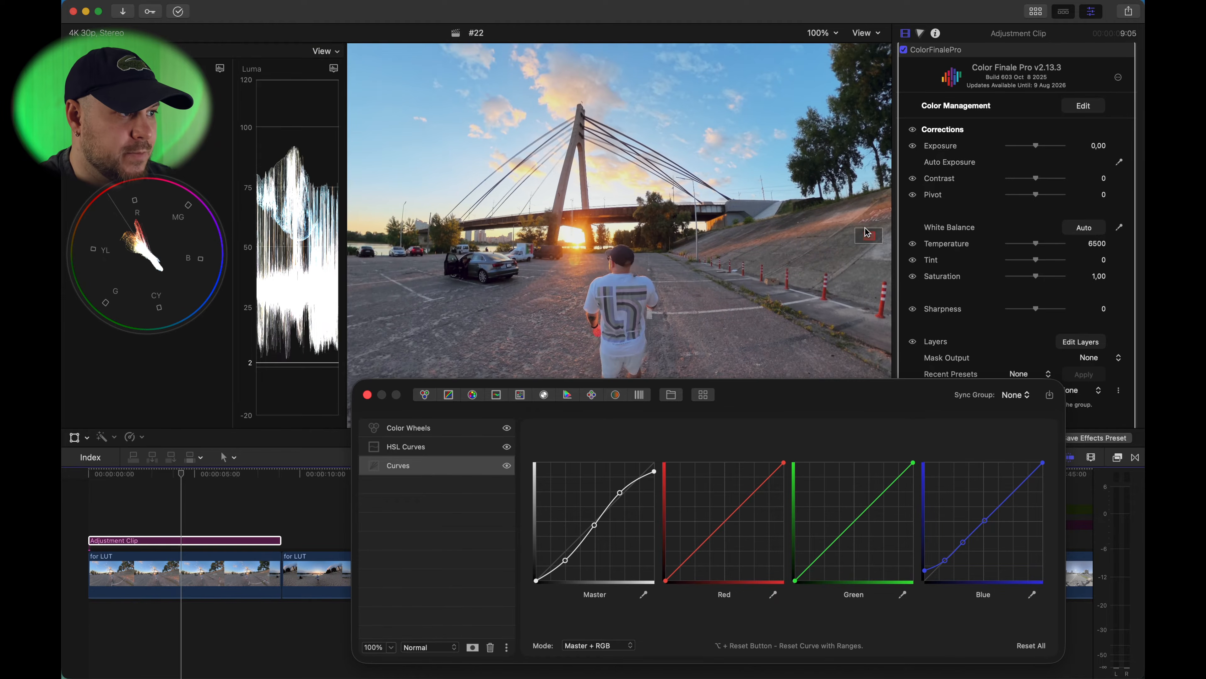
left_click_drag(869, 234, 881, 216)
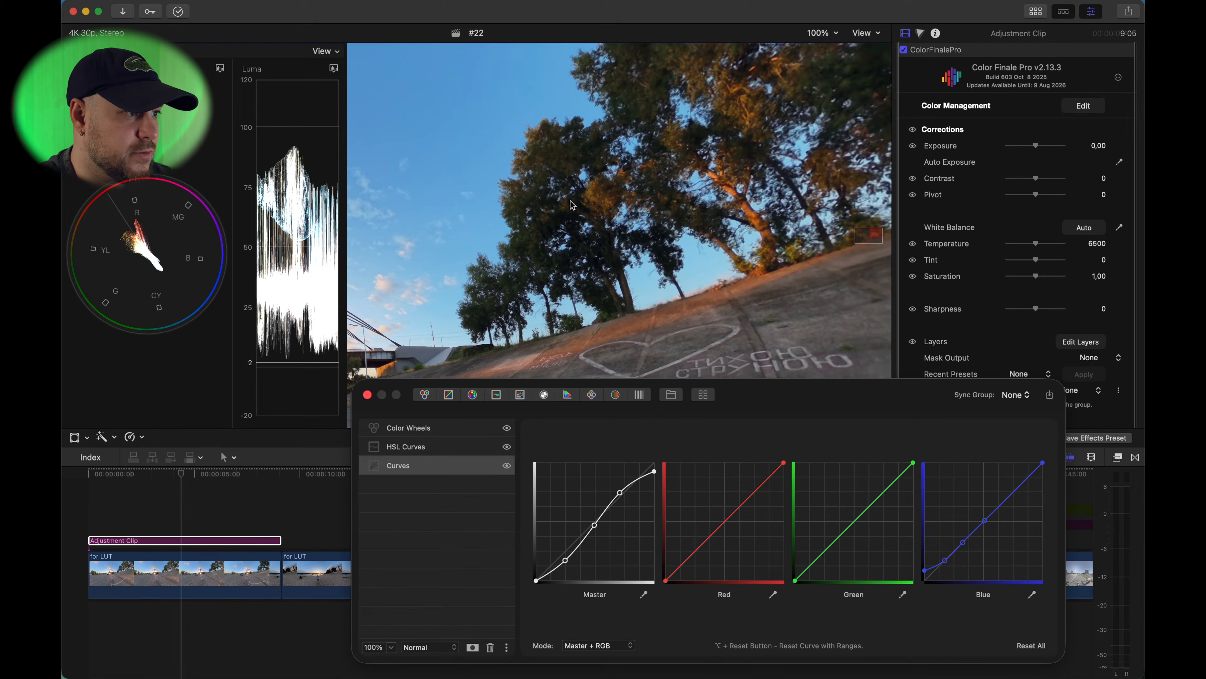
left_click(507, 466)
left_click(507, 465)
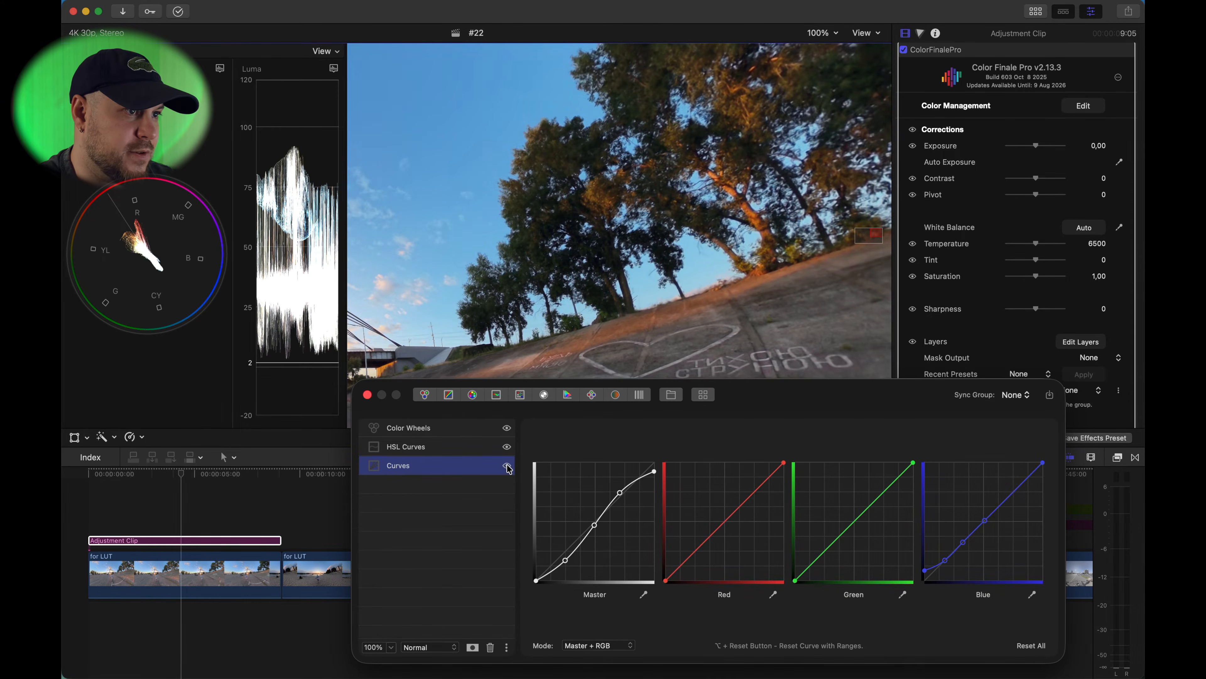
left_click(506, 465)
left_click(507, 465)
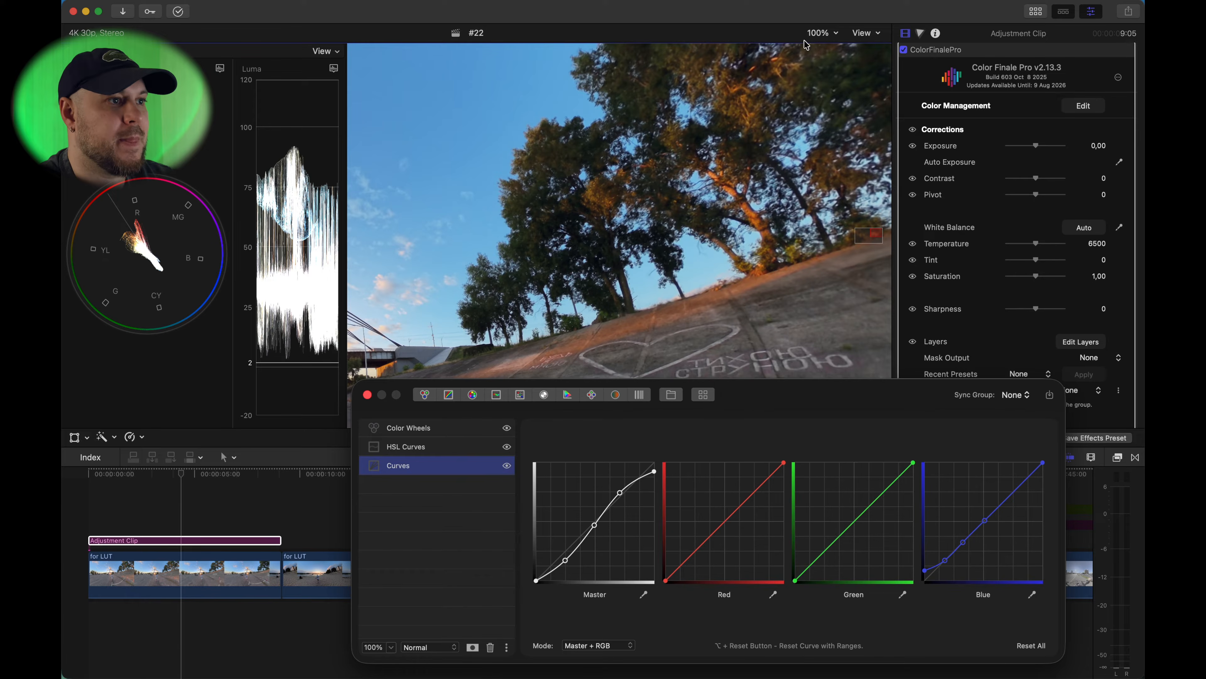
left_click(818, 33)
left_click(827, 46)
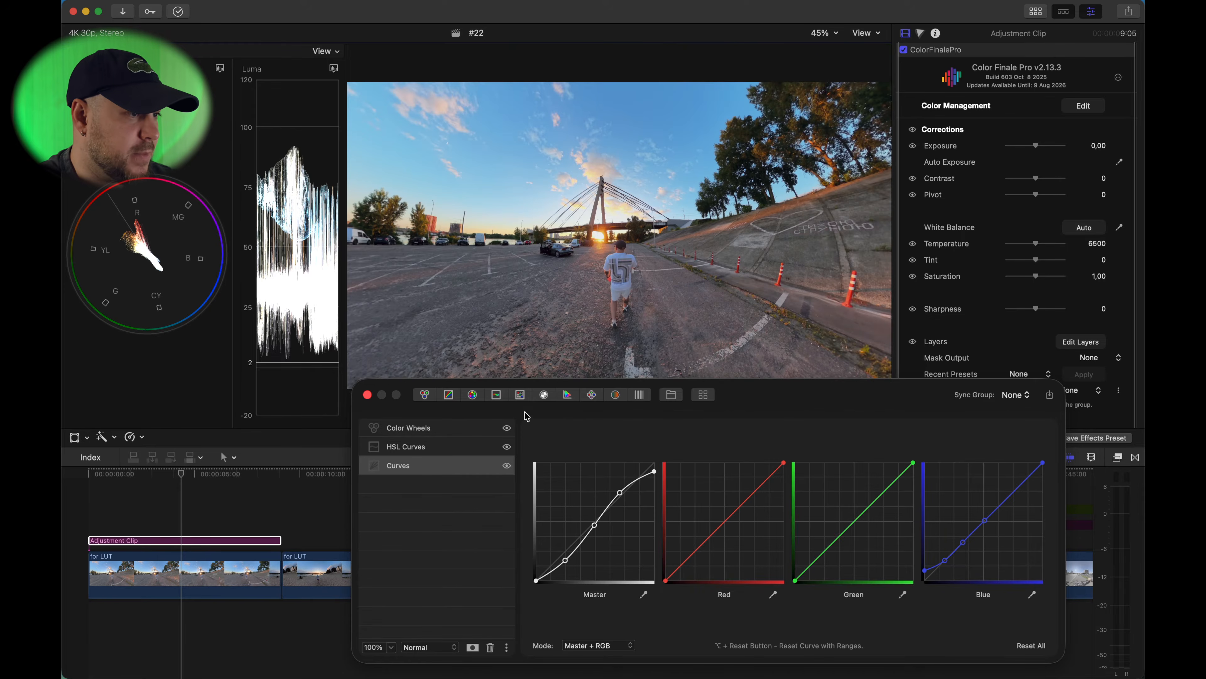
Step: On the HSL Curves layer, add points across the whole Hue vs Hue curve, lower the two blue points slightly and compare before and after
left_click(124, 521)
left_click(160, 541)
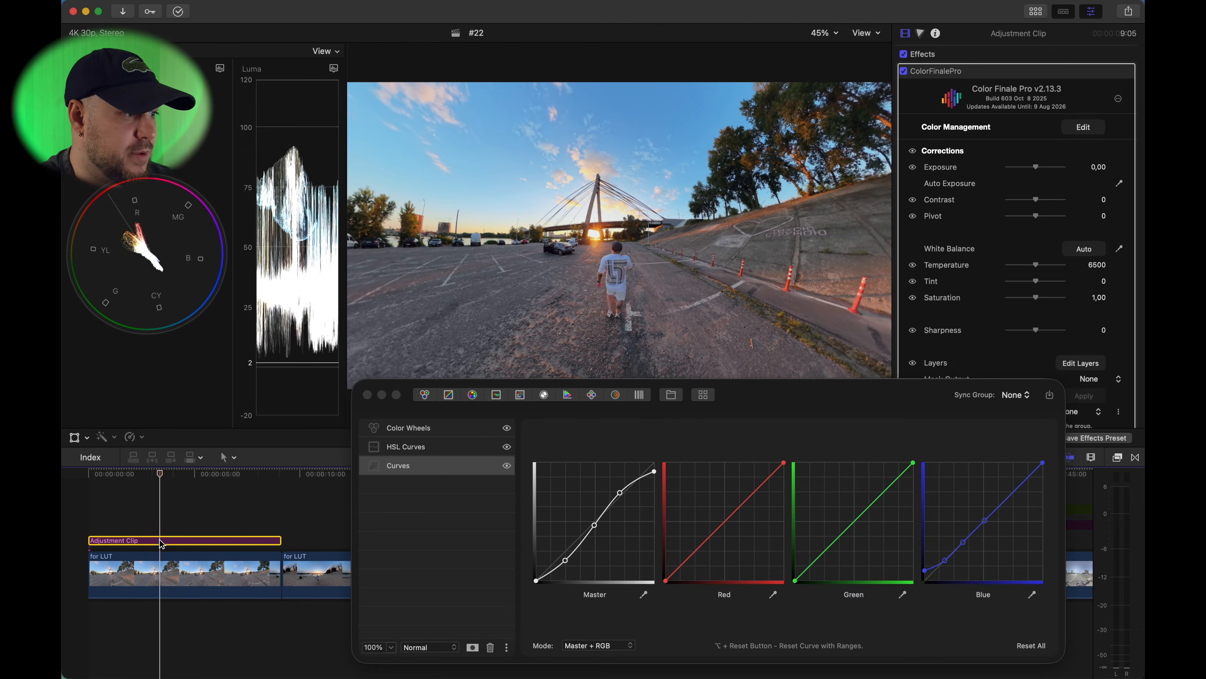
left_click(406, 449)
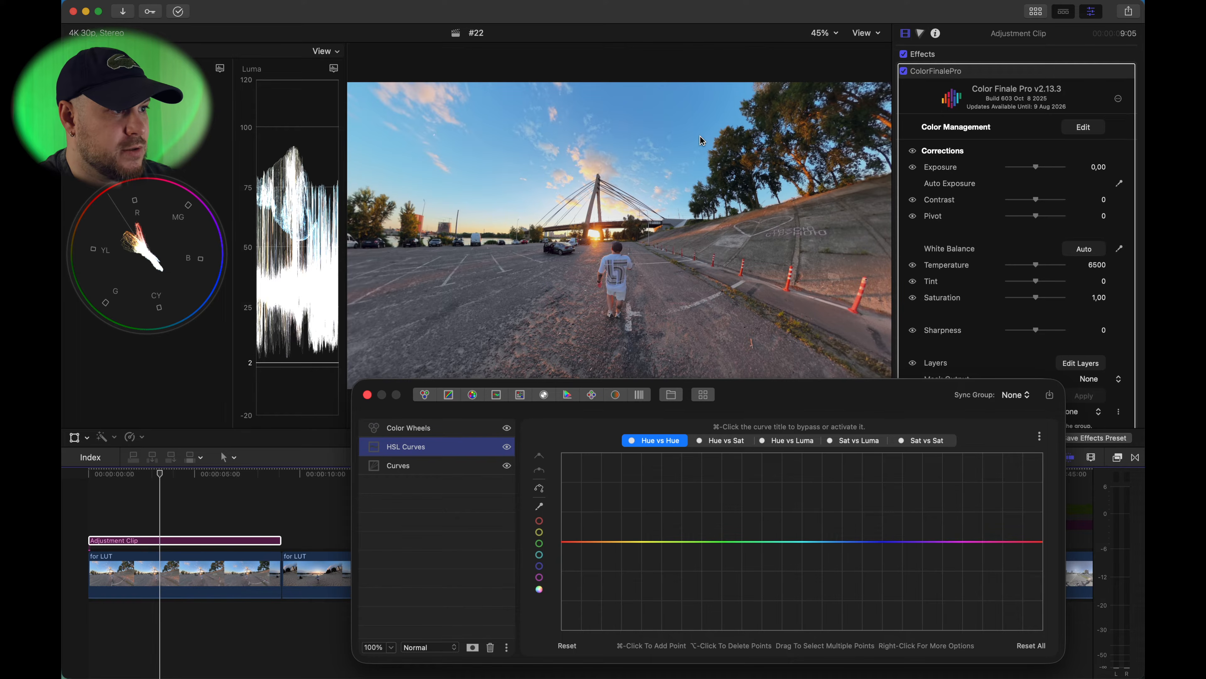
left_click(540, 591)
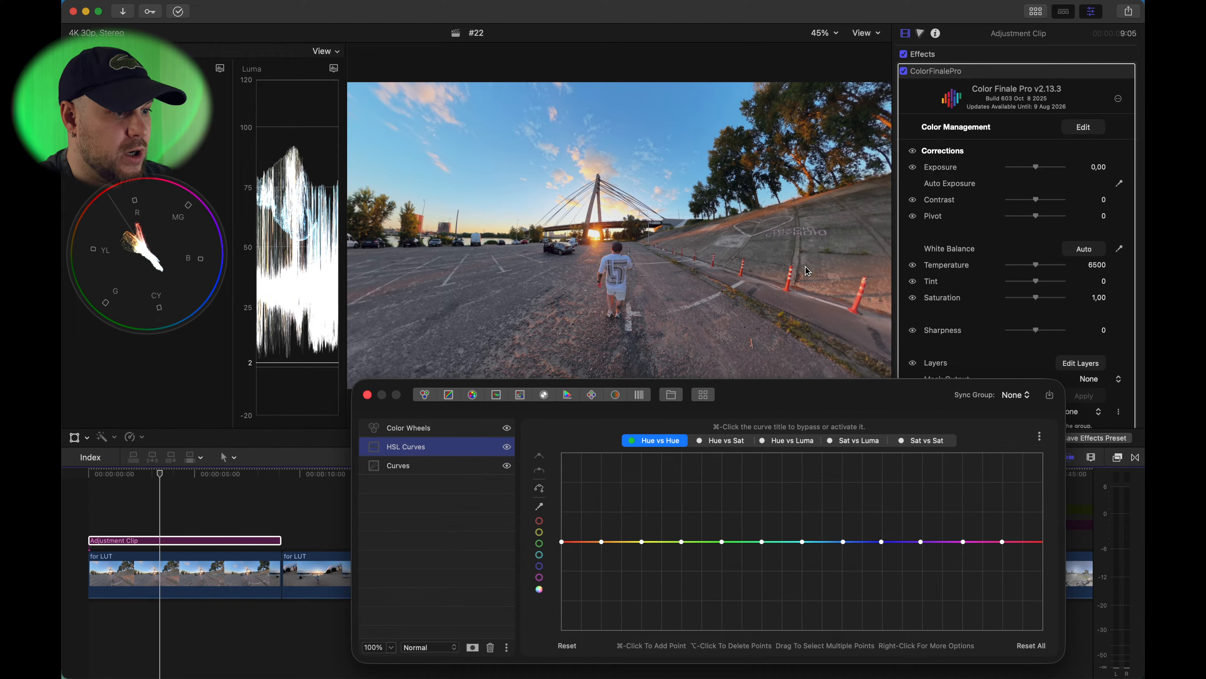
left_click_drag(881, 542, 845, 555)
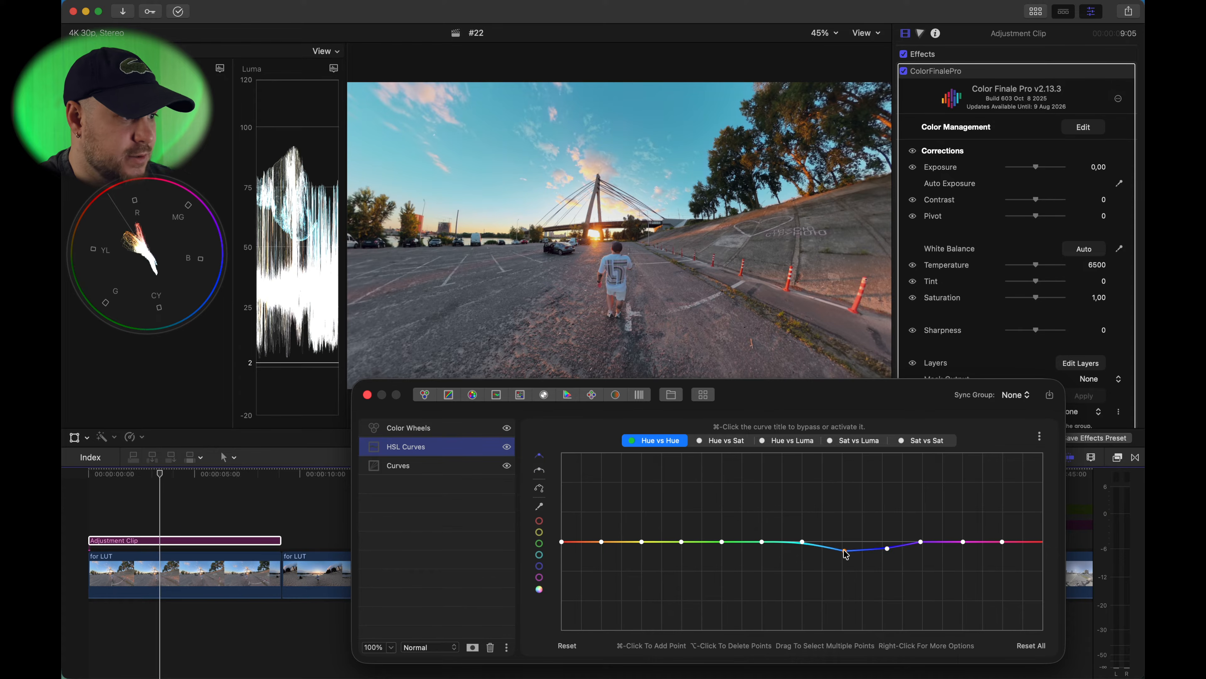
left_click(507, 447)
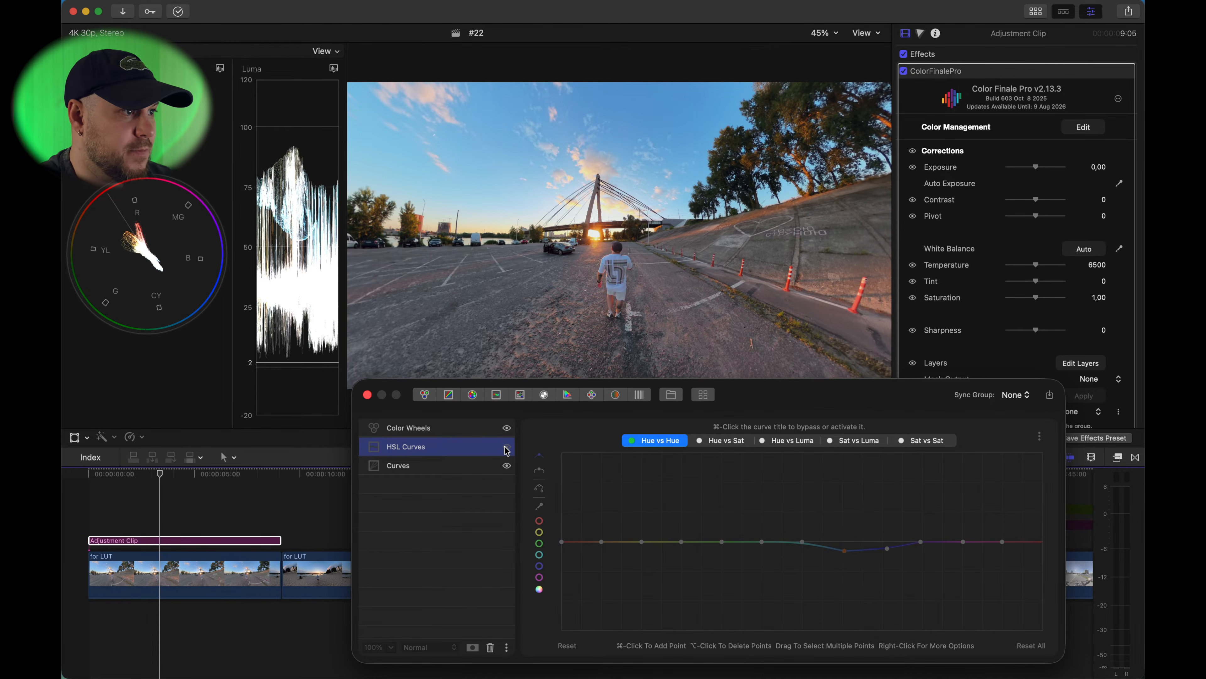
left_click(507, 448)
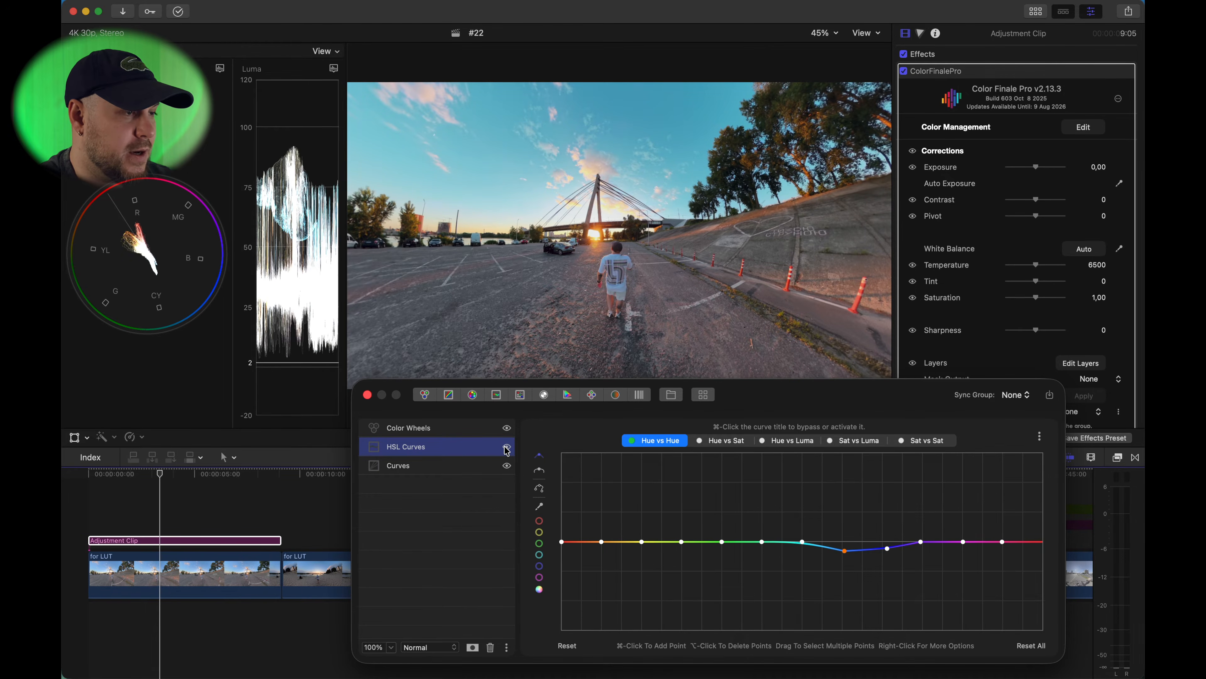
Step: Add points across the Hue vs Sat curve and lower the light-blue and blue points to about the same level, comparing before and after
left_click(718, 441)
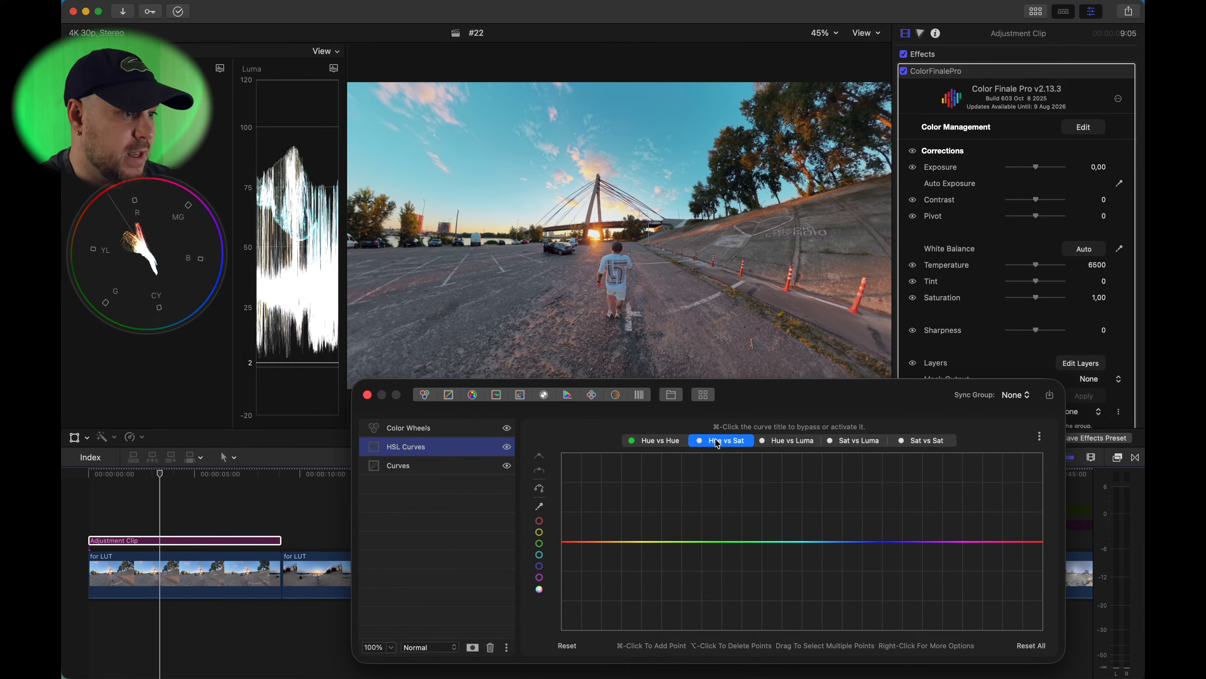
left_click(539, 589)
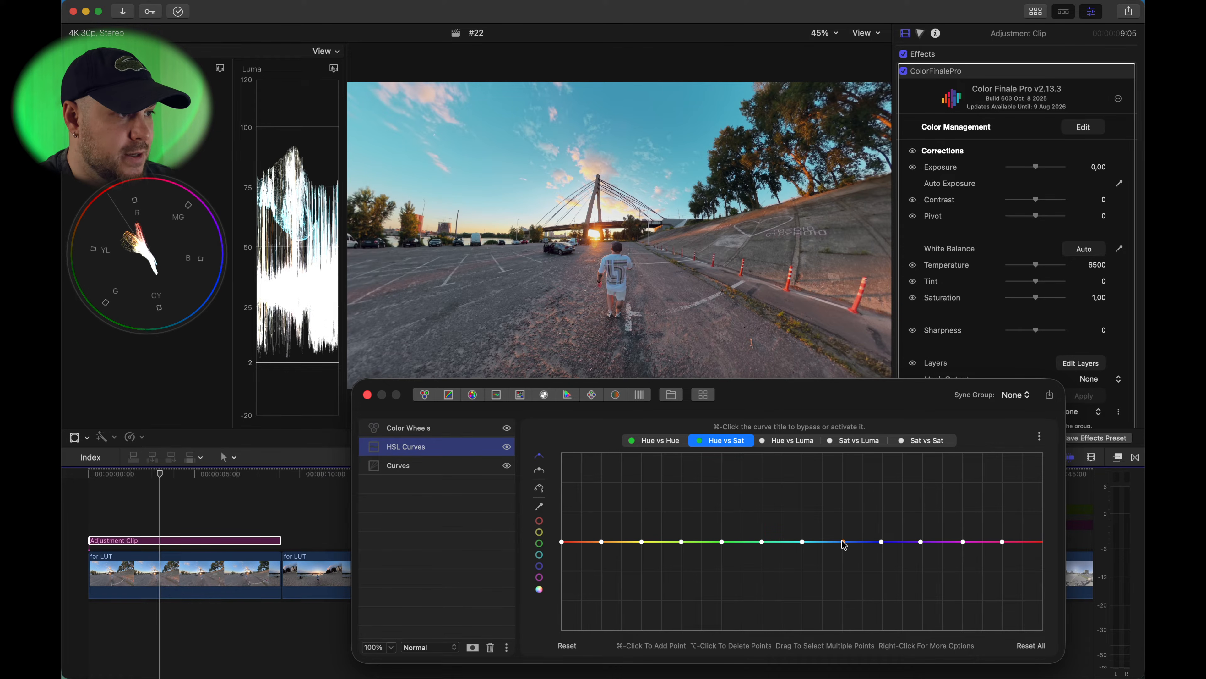
left_click_drag(843, 544, 881, 560)
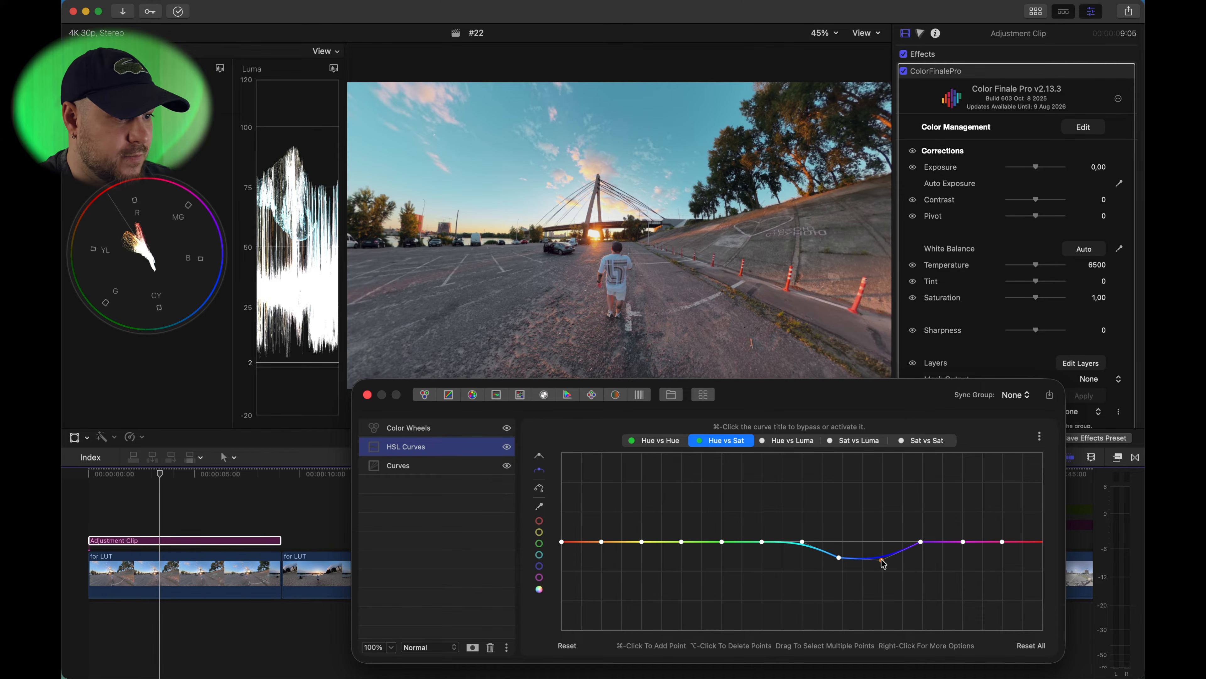
left_click(509, 448)
left_click(508, 448)
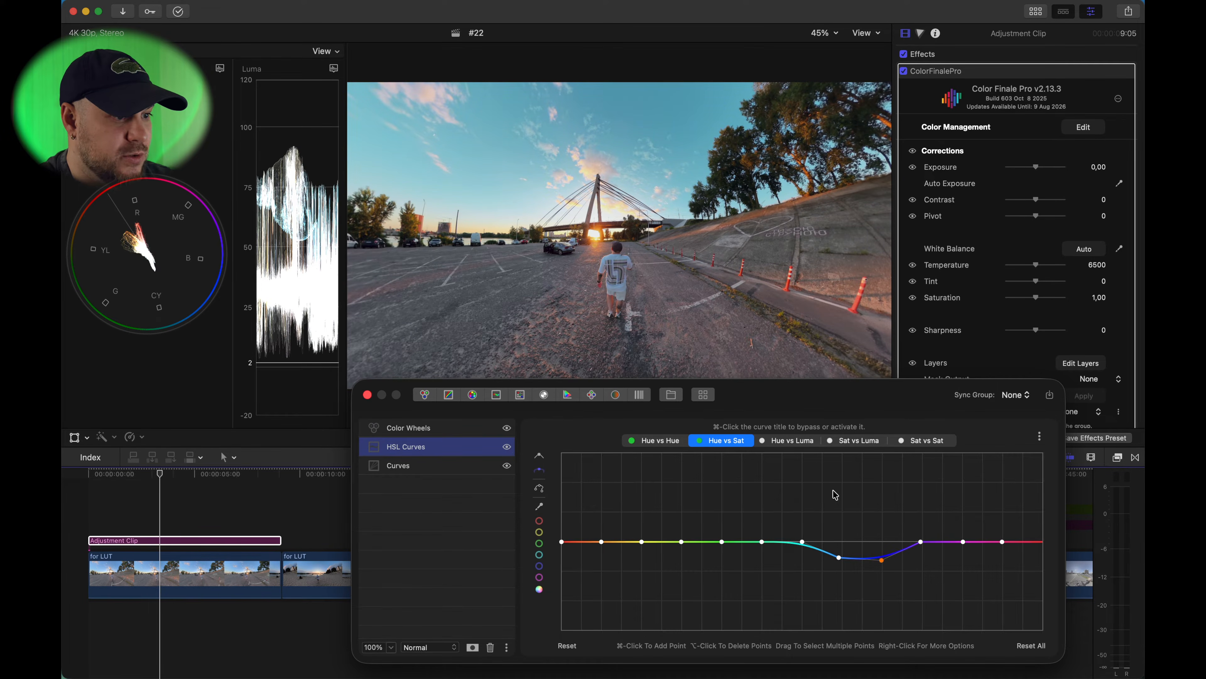
left_click(838, 560)
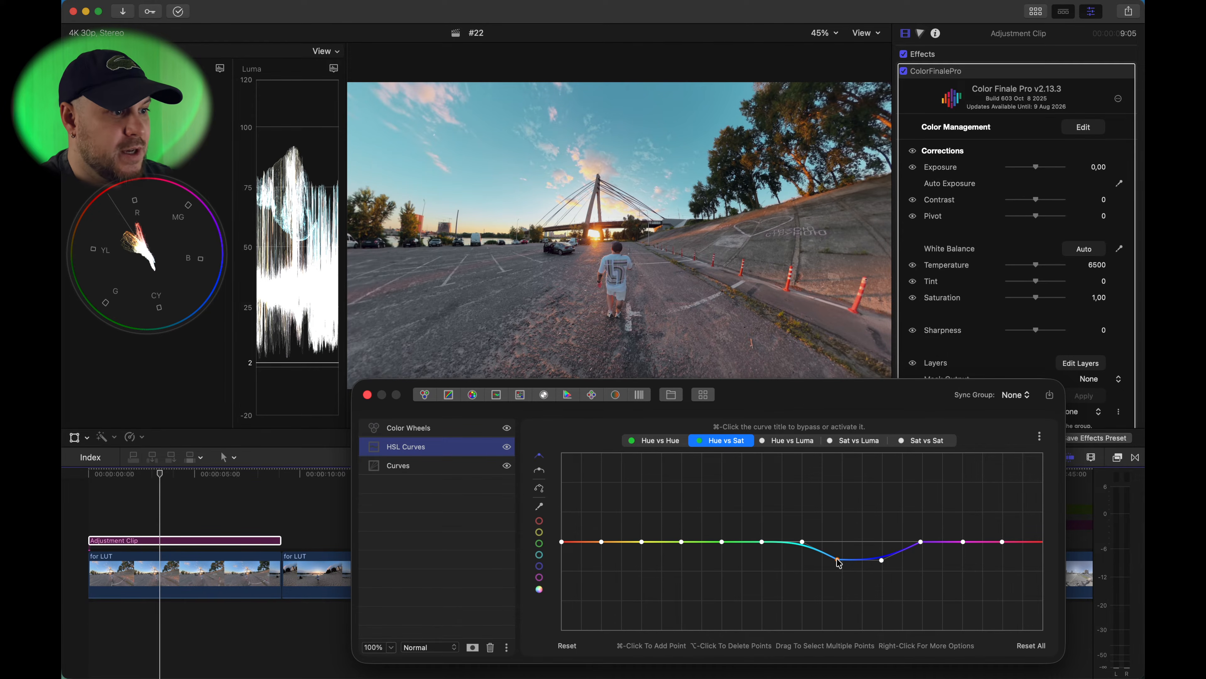
Step: Add points across the Hue vs Luma curve, test an extreme light-blue cut, and settle on slightly lowered light-blue and blue points
left_click(791, 441)
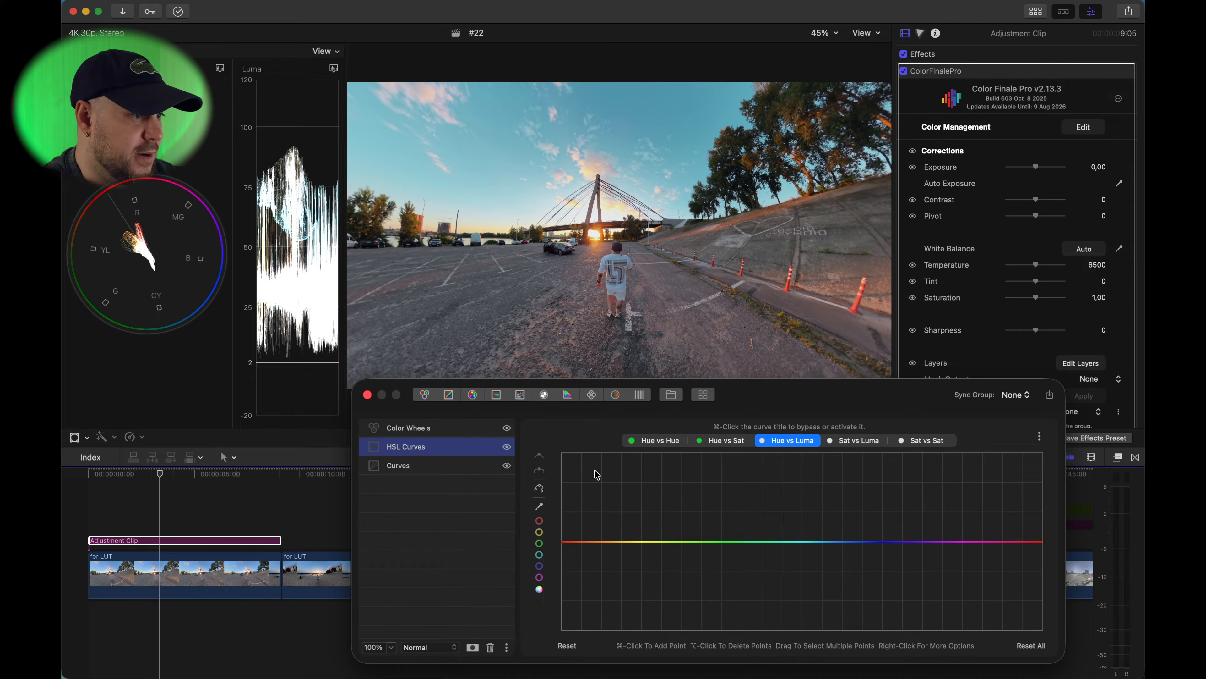
left_click(539, 590)
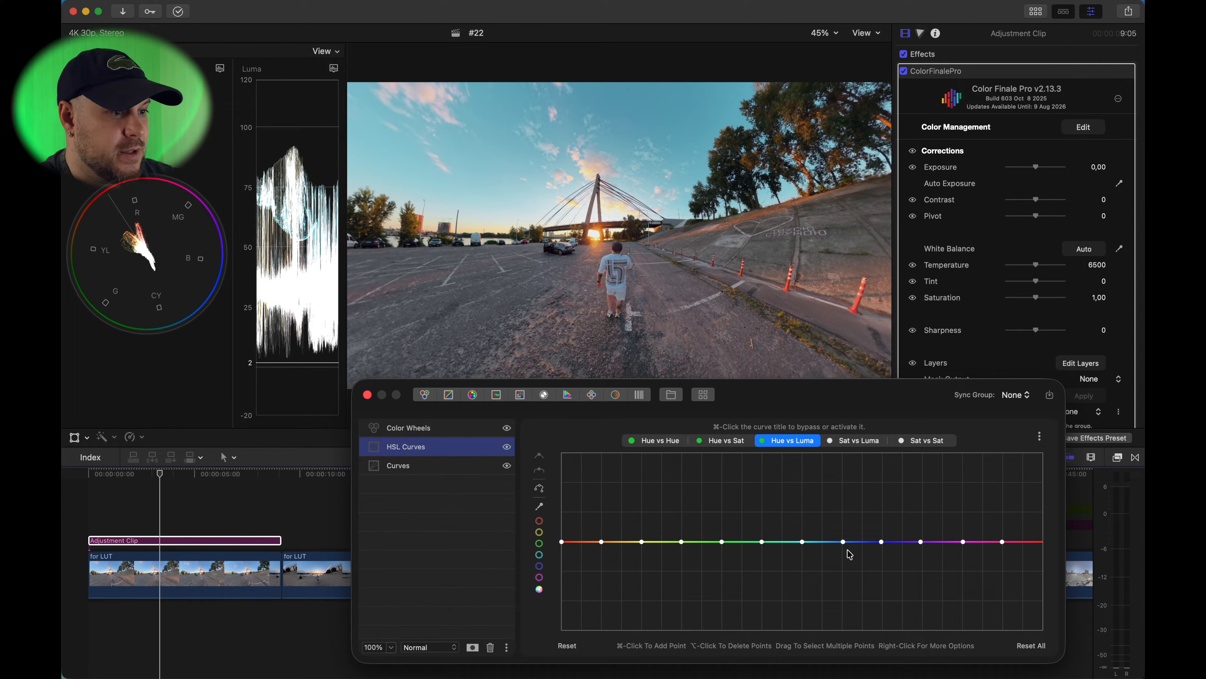
mouse_move(843, 542)
left_mouse_down()
mouse_move(846, 581)
mouse_move(843, 479)
mouse_move(846, 628)
mouse_move(839, 554)
left_mouse_up()
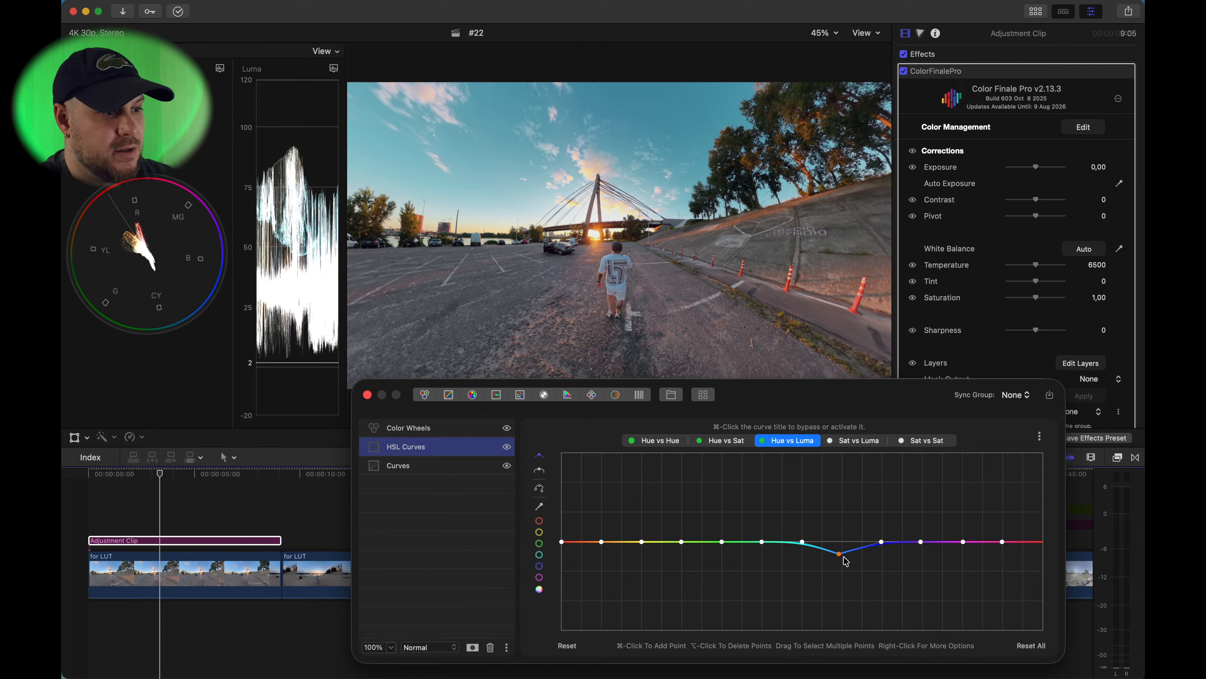
left_click_drag(839, 555, 842, 643)
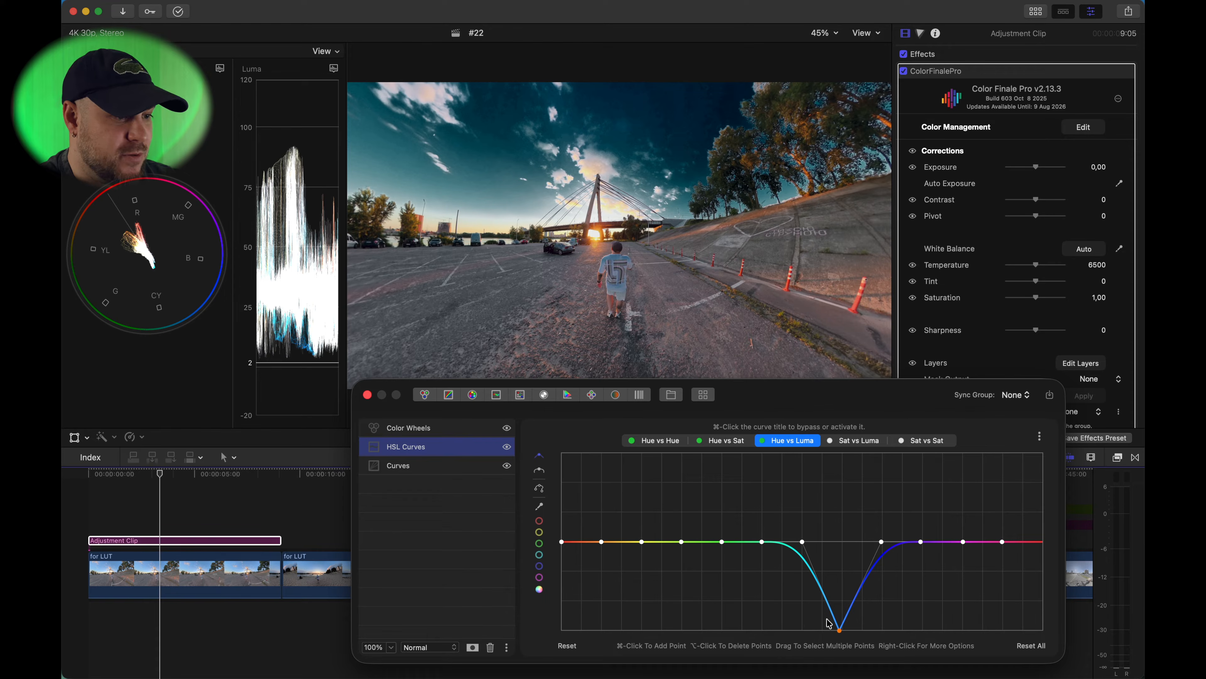
left_click_drag(840, 633, 882, 551)
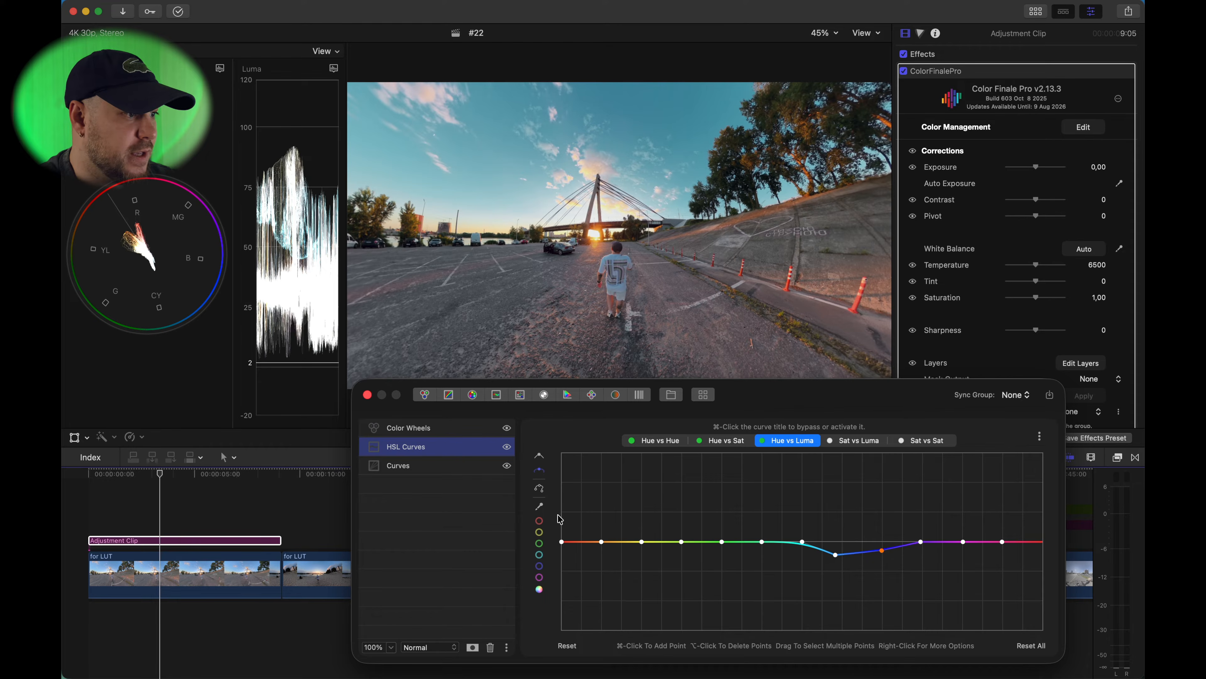
Step: Compare the shot with the HSL Curves layer hidden and shown, and lower the light-blue Hue vs Luma point slightly further
left_click(507, 447)
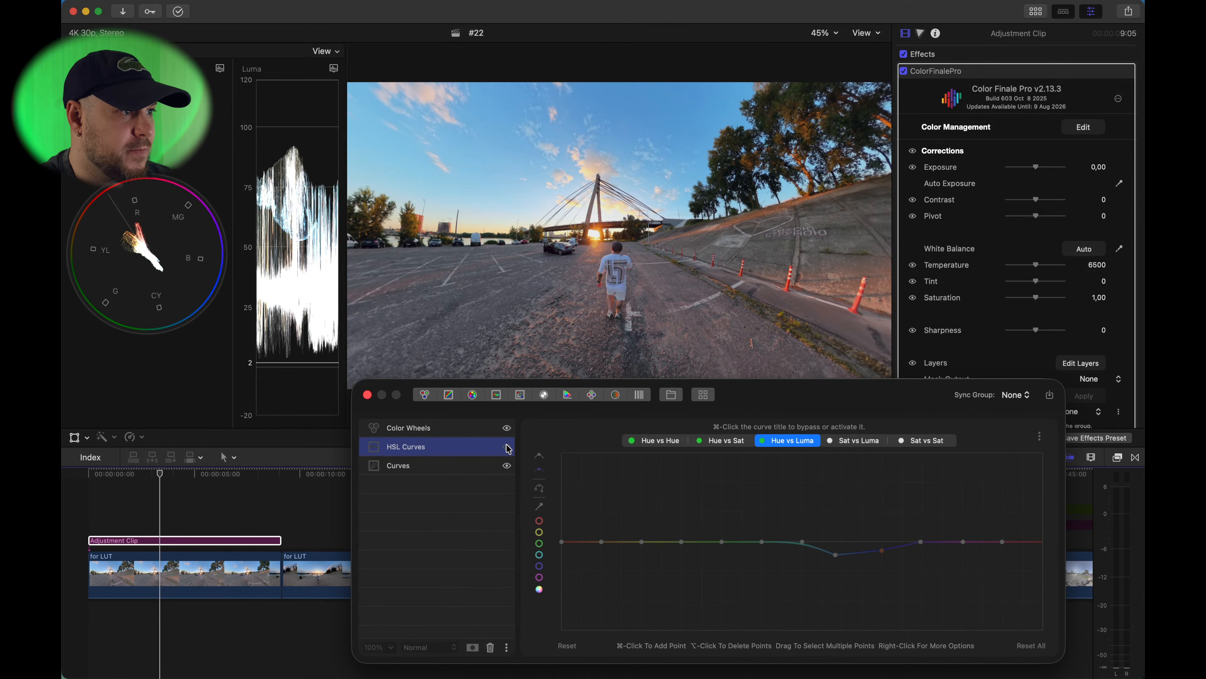
left_click(507, 447)
left_click(508, 448)
left_click(508, 448)
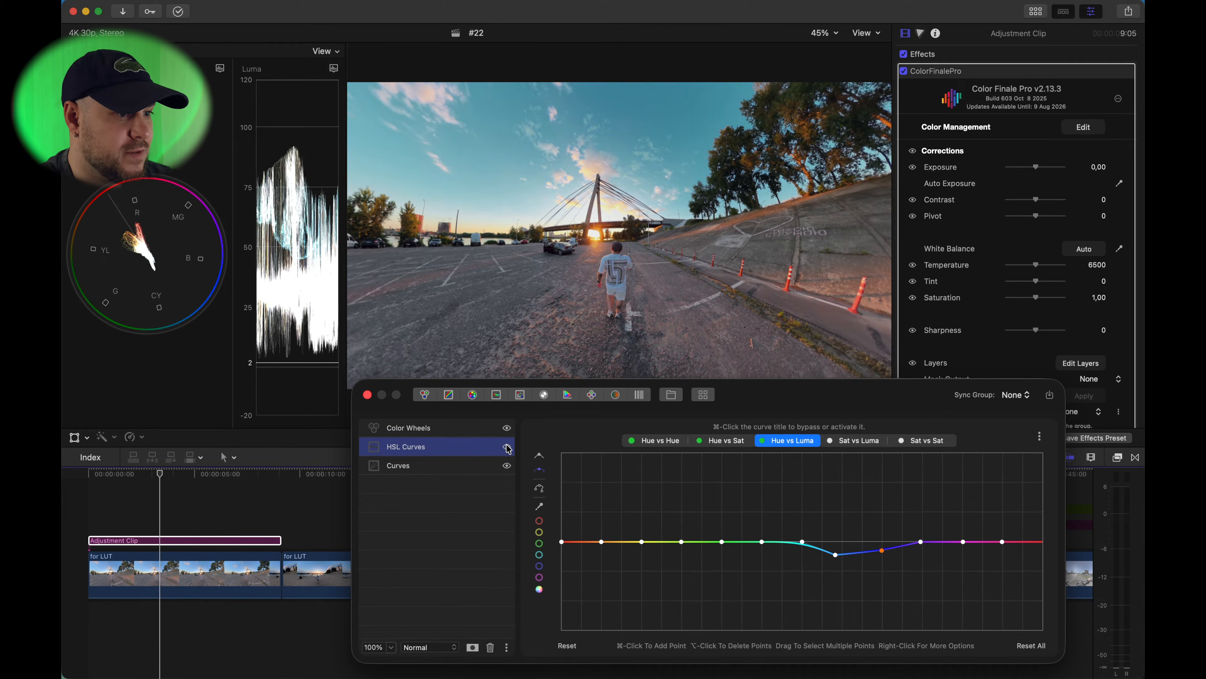
left_click_drag(836, 554, 838, 558)
Step: Play the first clip from near its start to review the grade, and return the playhead to the earlier part of the clip
left_click(107, 517)
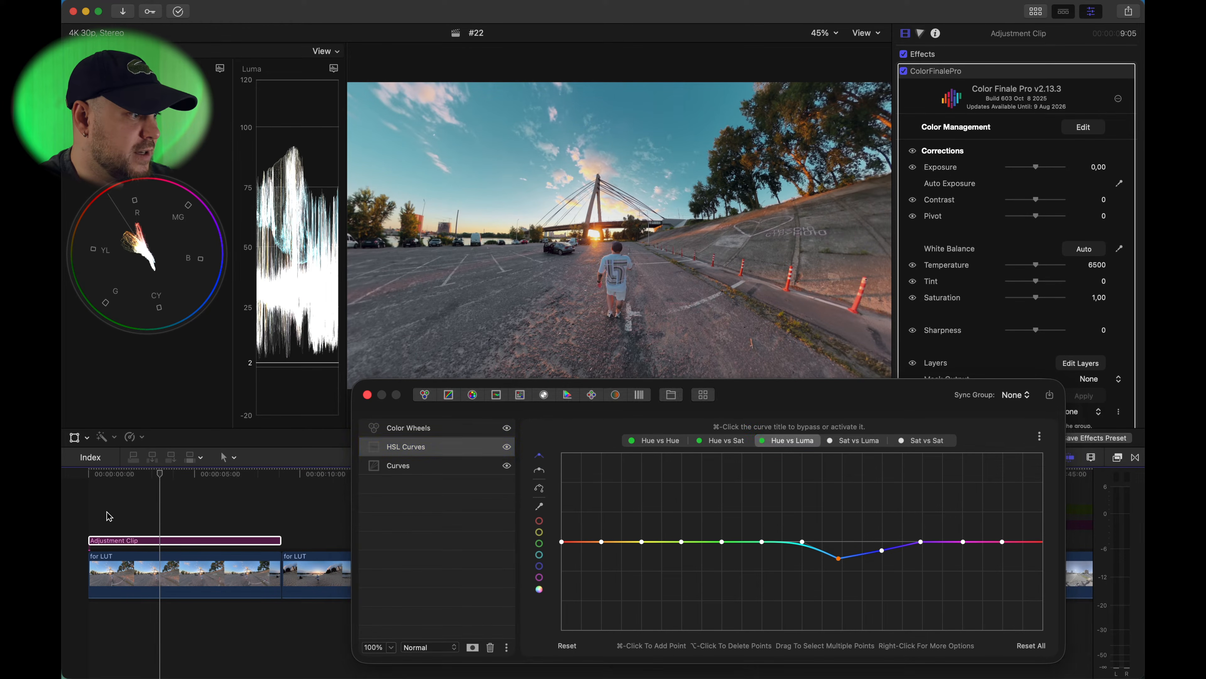
left_click(108, 541)
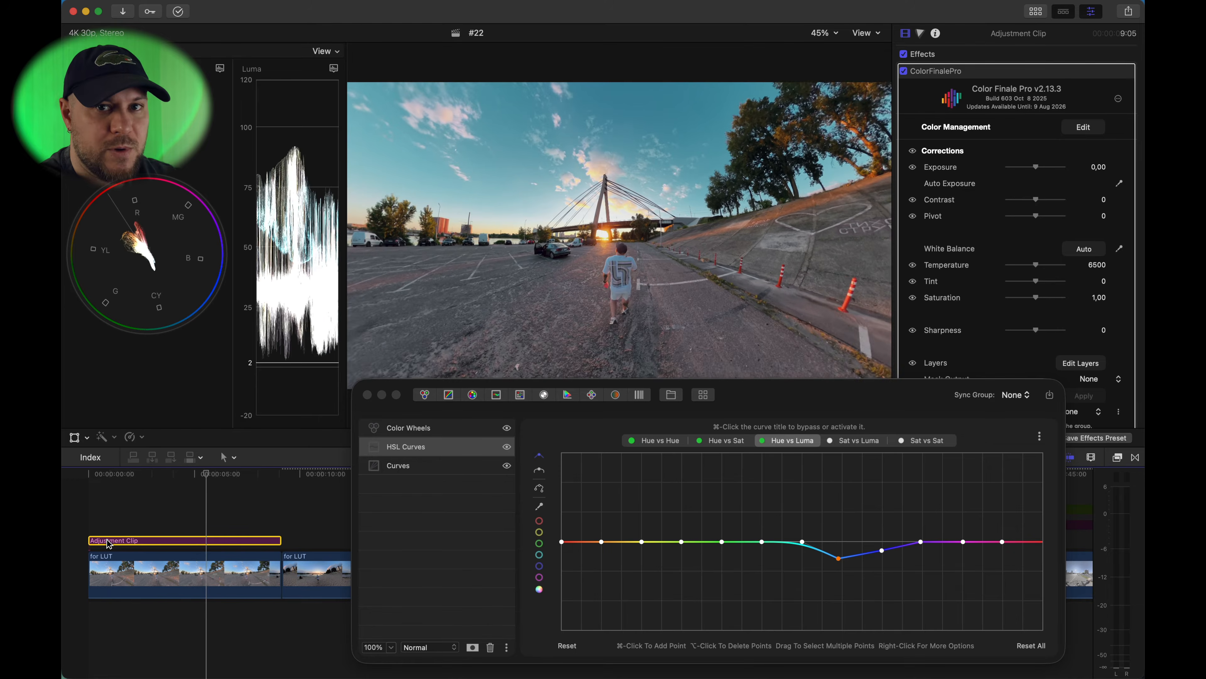
key("space")
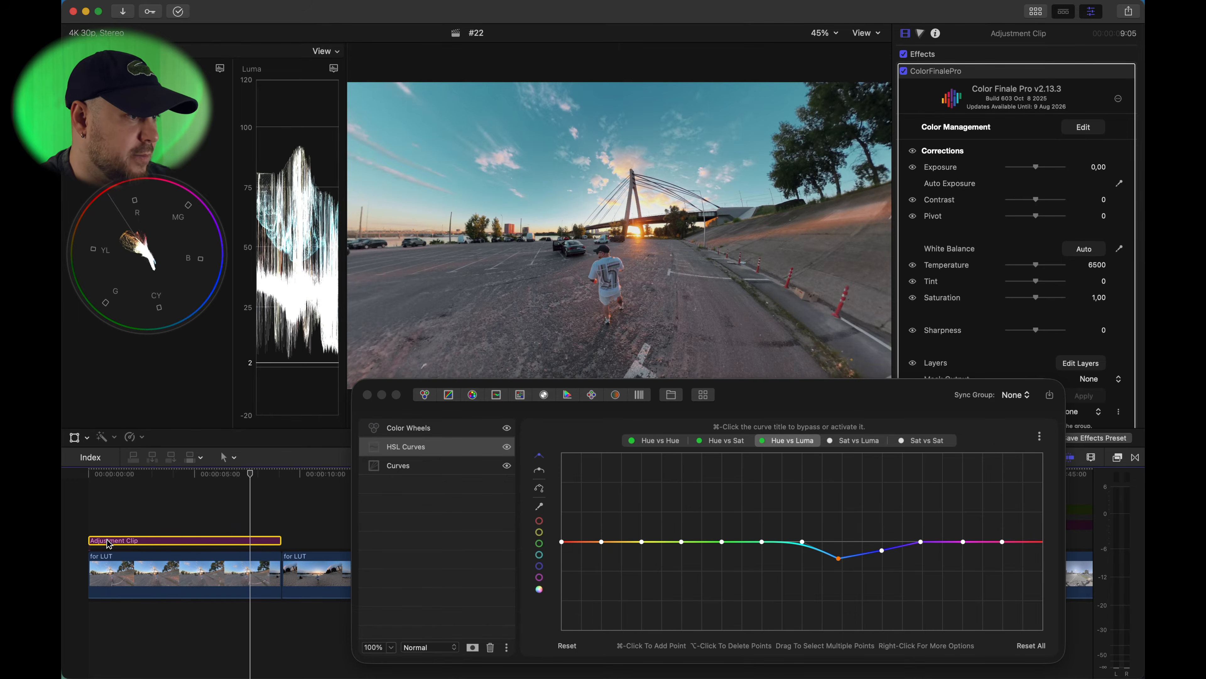
left_click(156, 507)
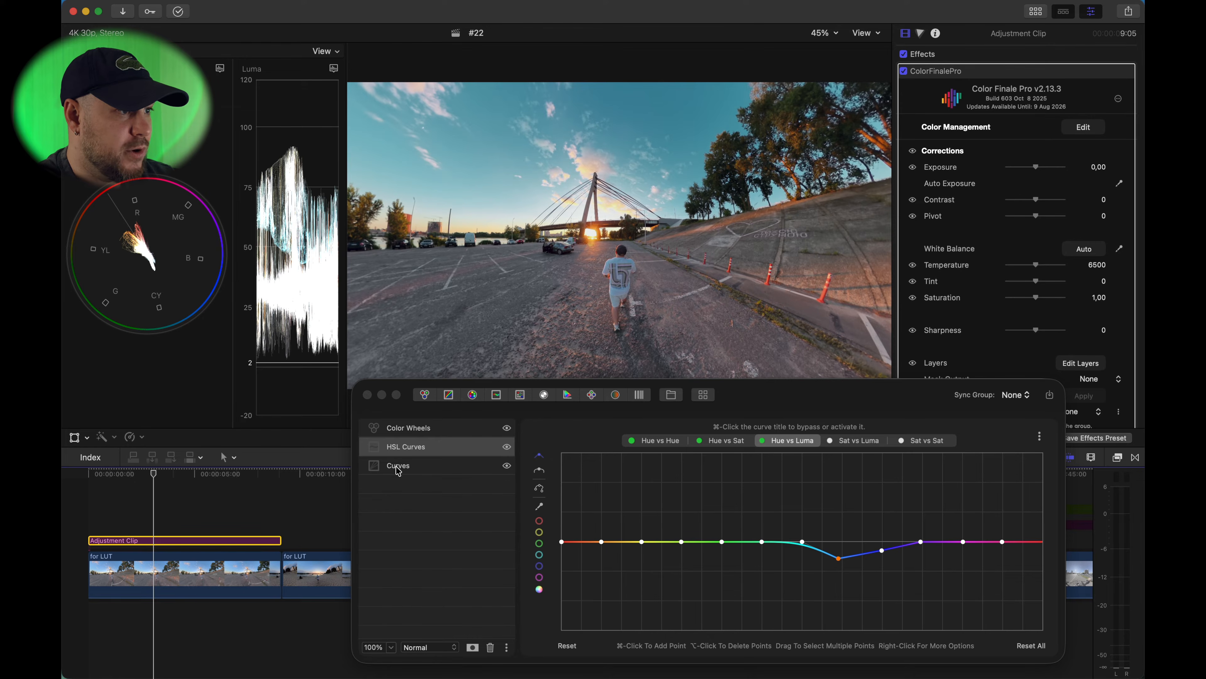
Step: On the Color Wheels layer, test and reset strong Gain and Gamma saturation cuts, and raise the Gamma saturation slightly
left_click(398, 470)
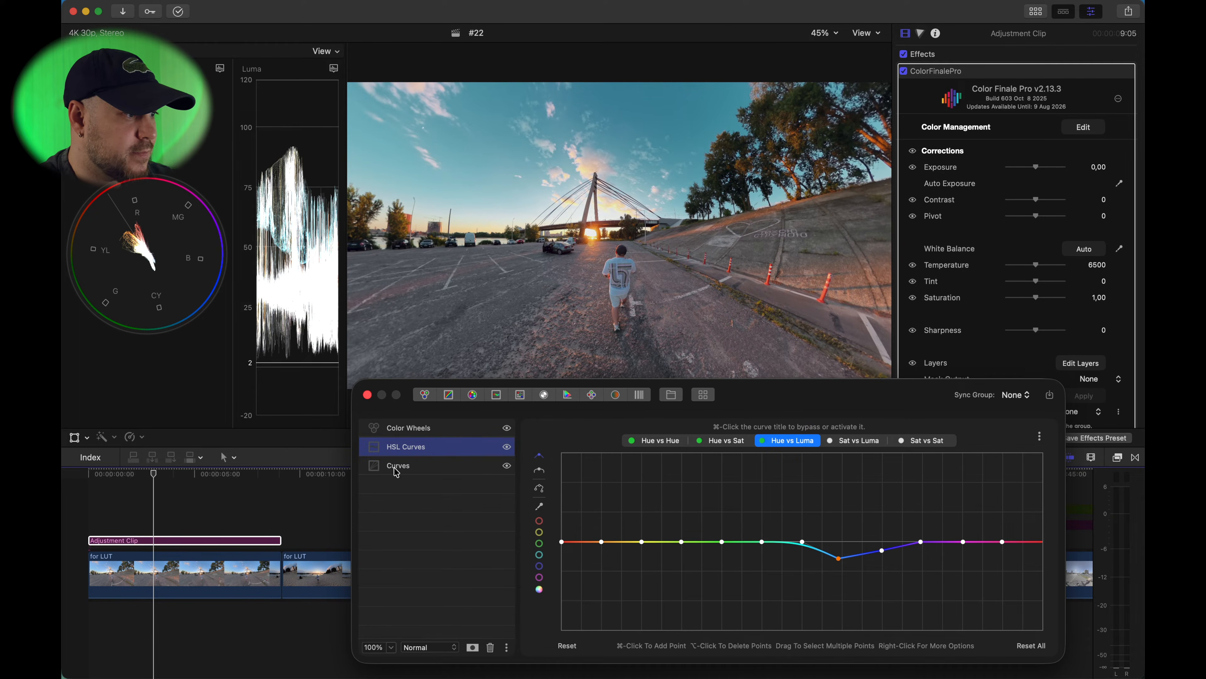
left_click(397, 470)
left_click(424, 430)
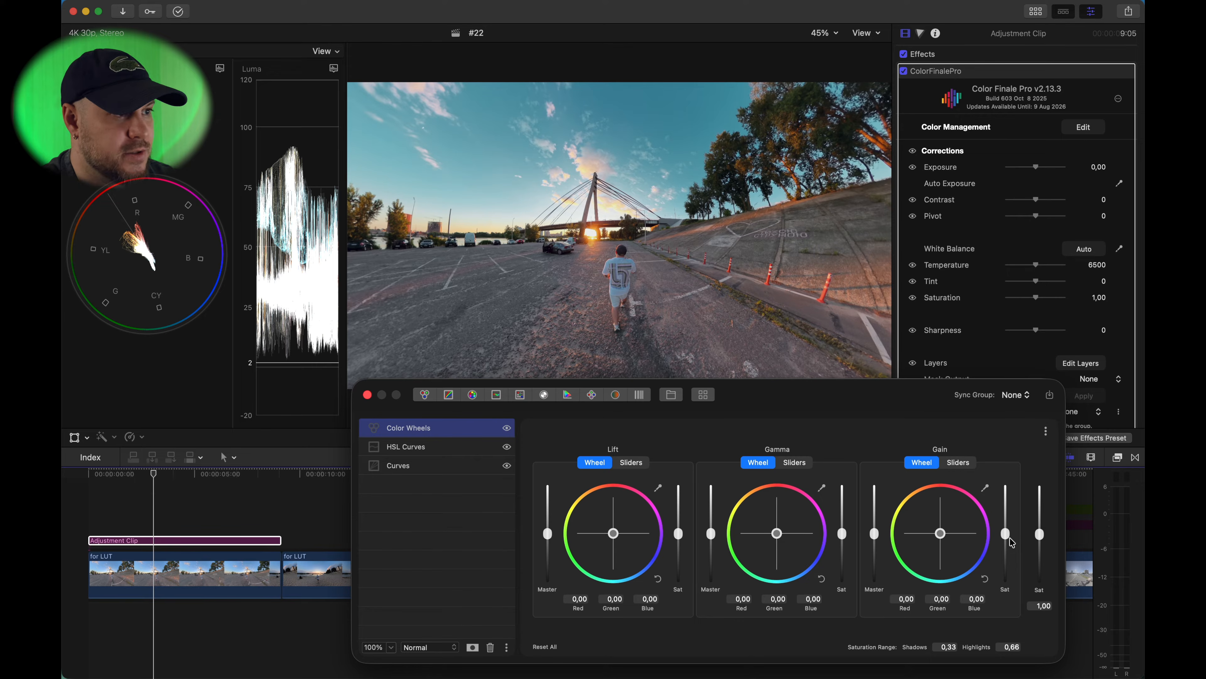
left_click_drag(1008, 536, 1003, 575)
double_click(1004, 575)
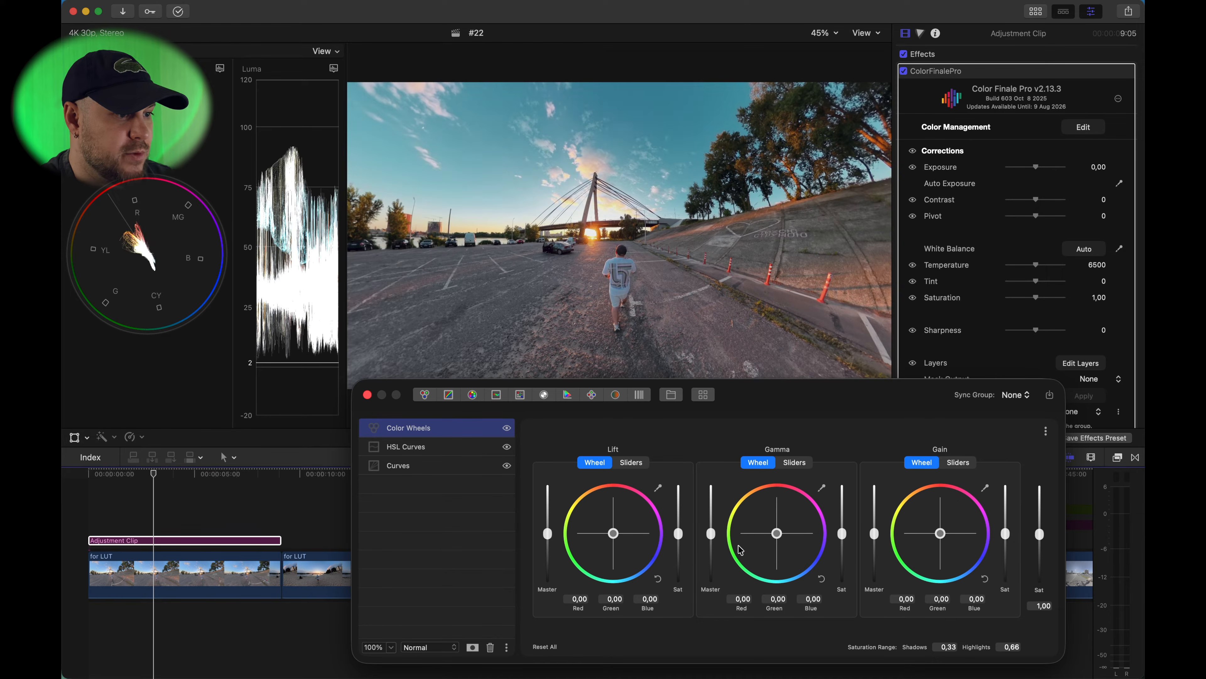
left_click_drag(843, 535, 834, 589)
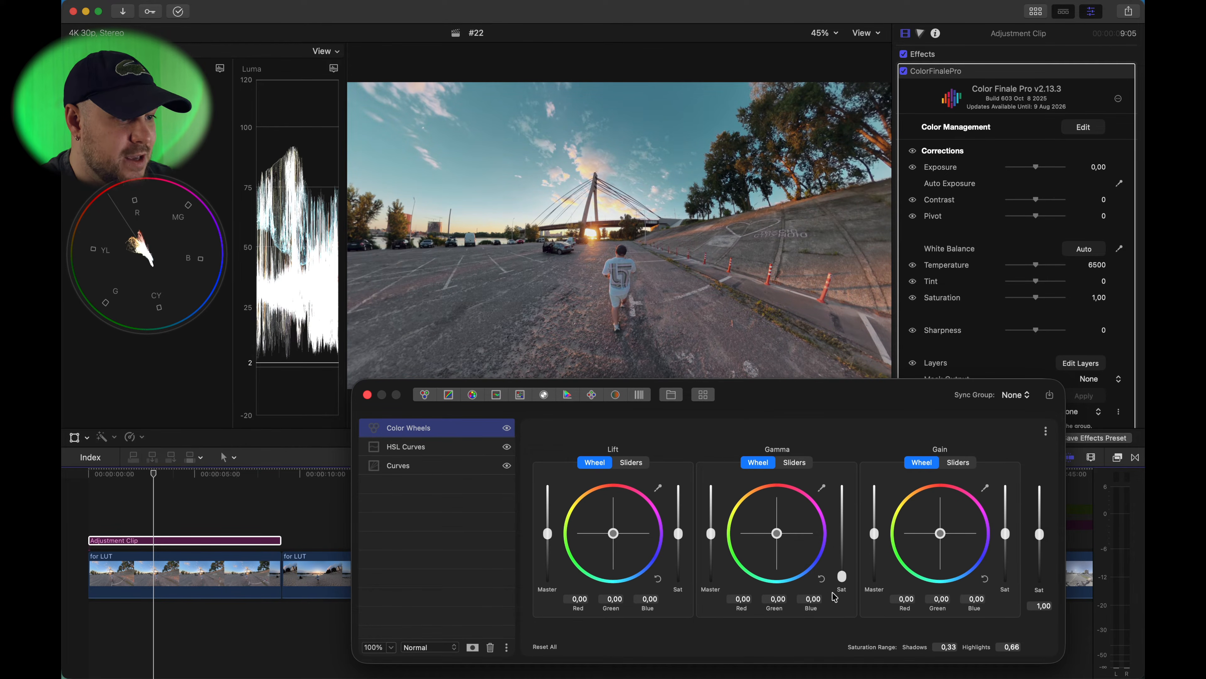
double_click(839, 587)
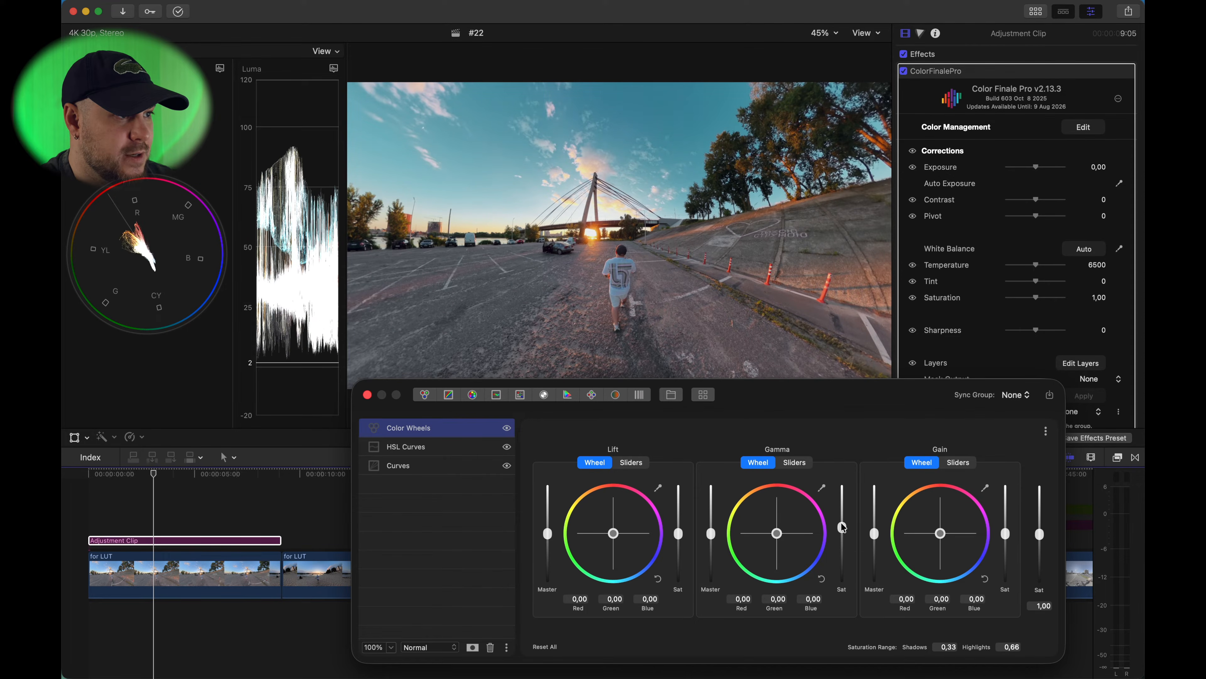
left_click_drag(842, 533, 841, 517)
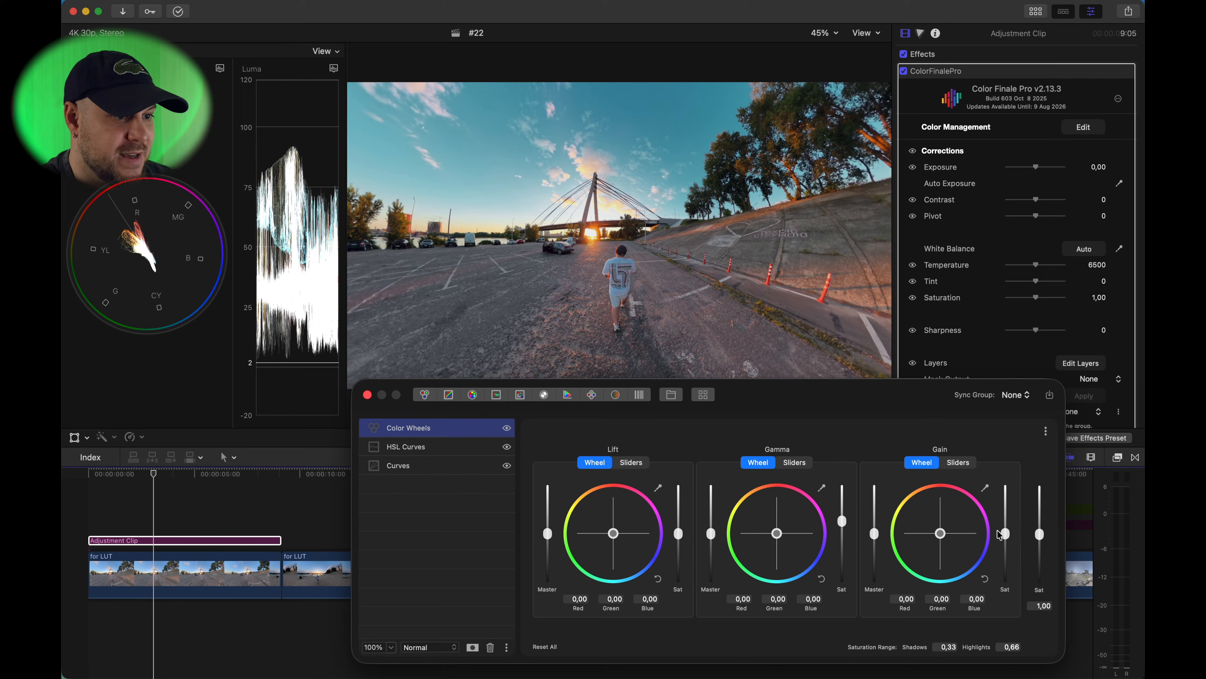
Step: Lower the Gain saturation slightly, compare the shot with the Color Wheels layer hidden and shown, and trim the Gamma saturation slightly
left_click_drag(1007, 539, 1006, 542)
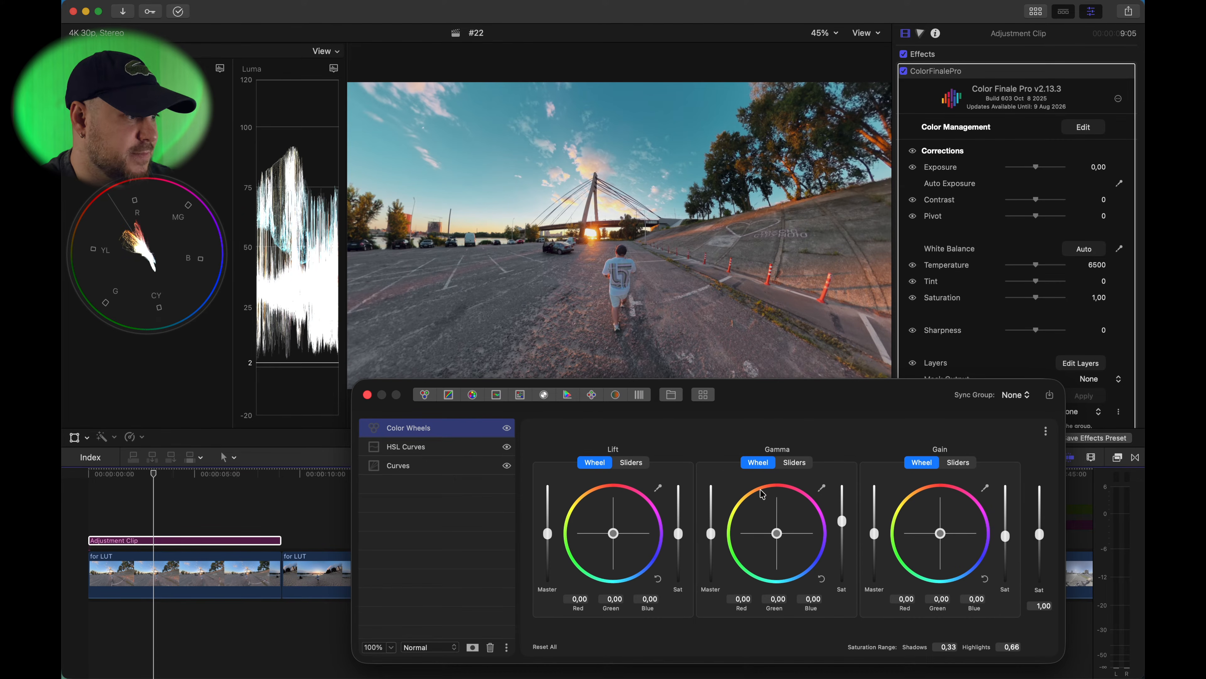
left_click(506, 428)
left_click(507, 427)
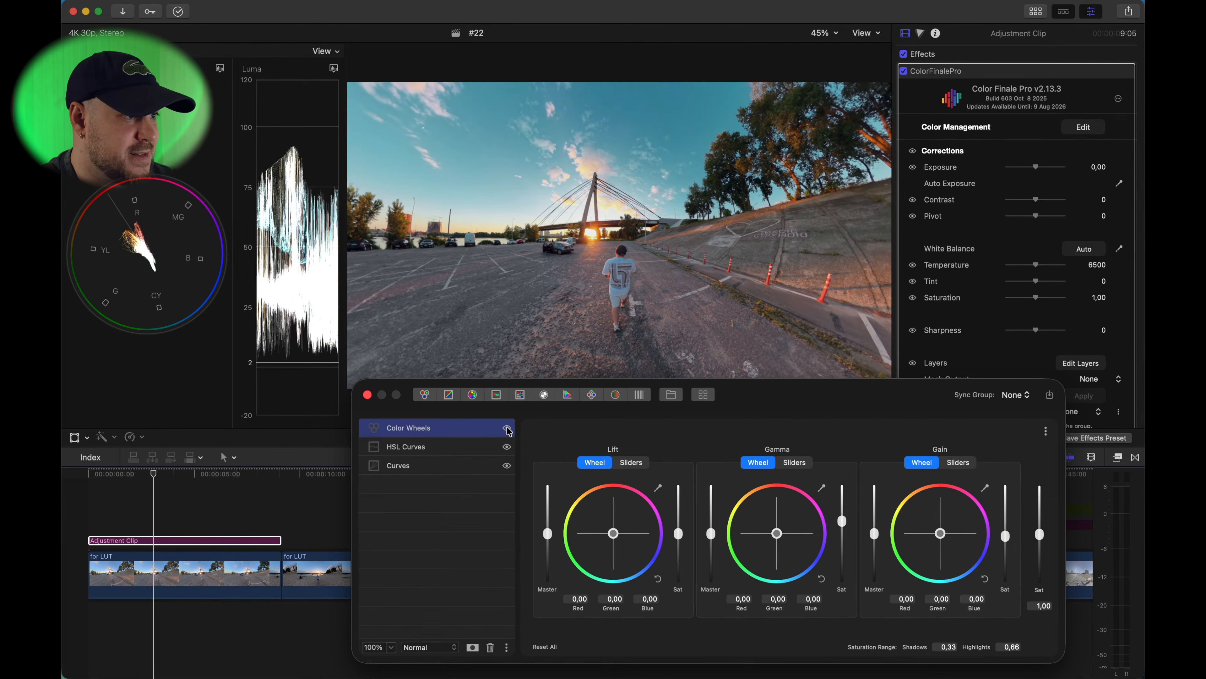
left_click(507, 427)
left_click(506, 427)
left_click_drag(842, 519, 841, 521)
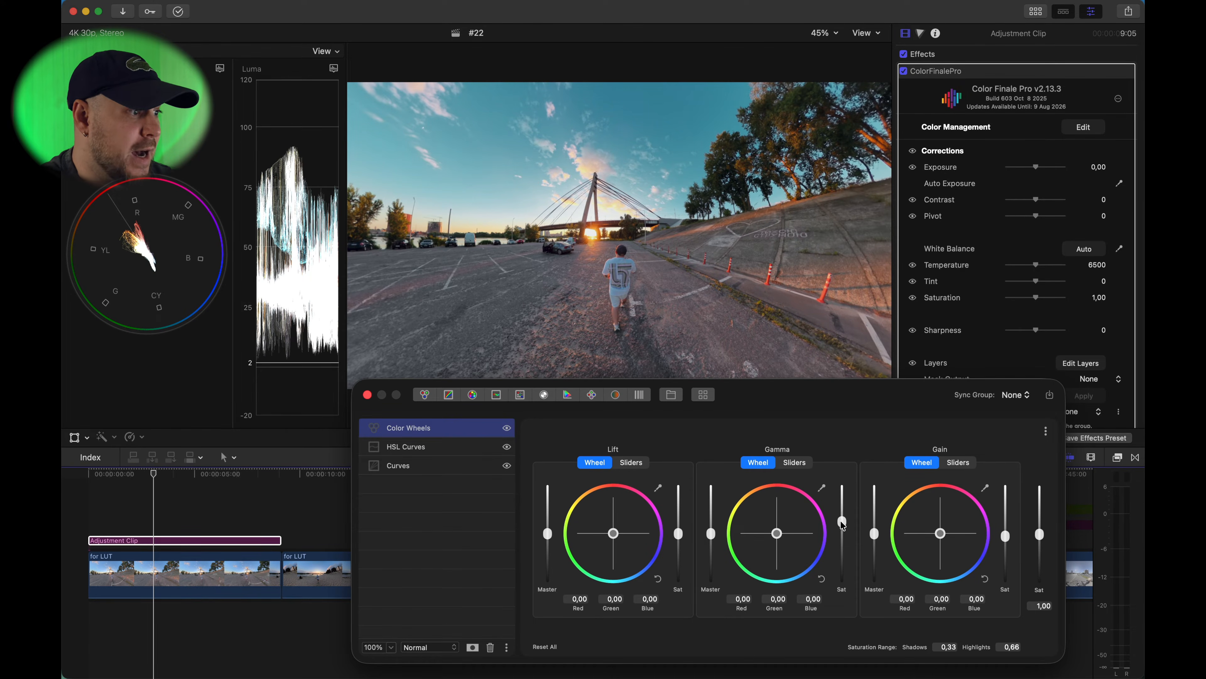
Step: Lower the red point on the HSL Curves layer's Hue vs Sat curve slightly and compare the shot with that layer hidden and shown
left_click(421, 453)
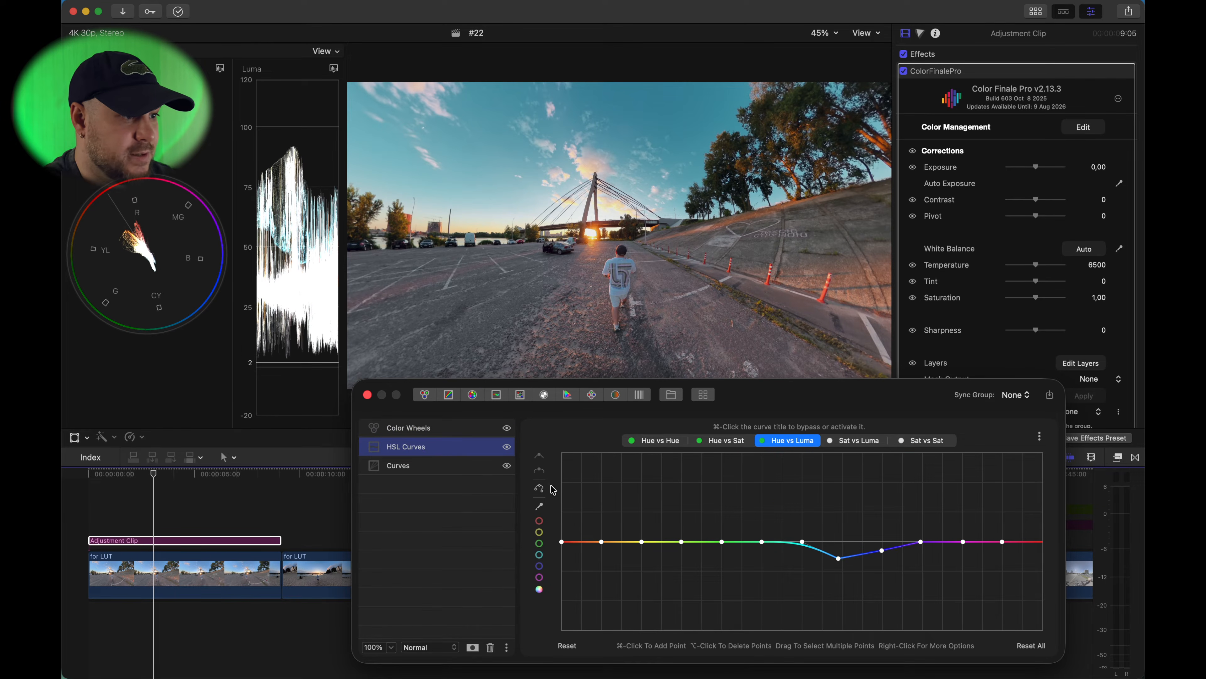
left_click(724, 446)
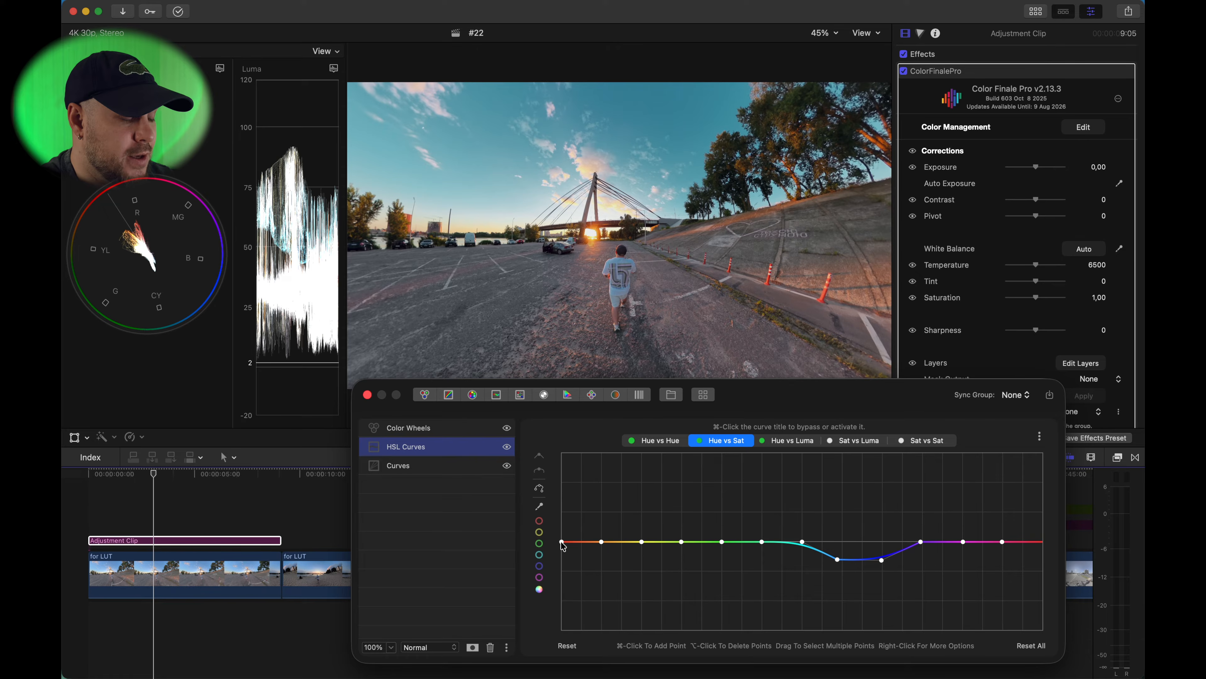
left_click_drag(562, 543, 561, 548)
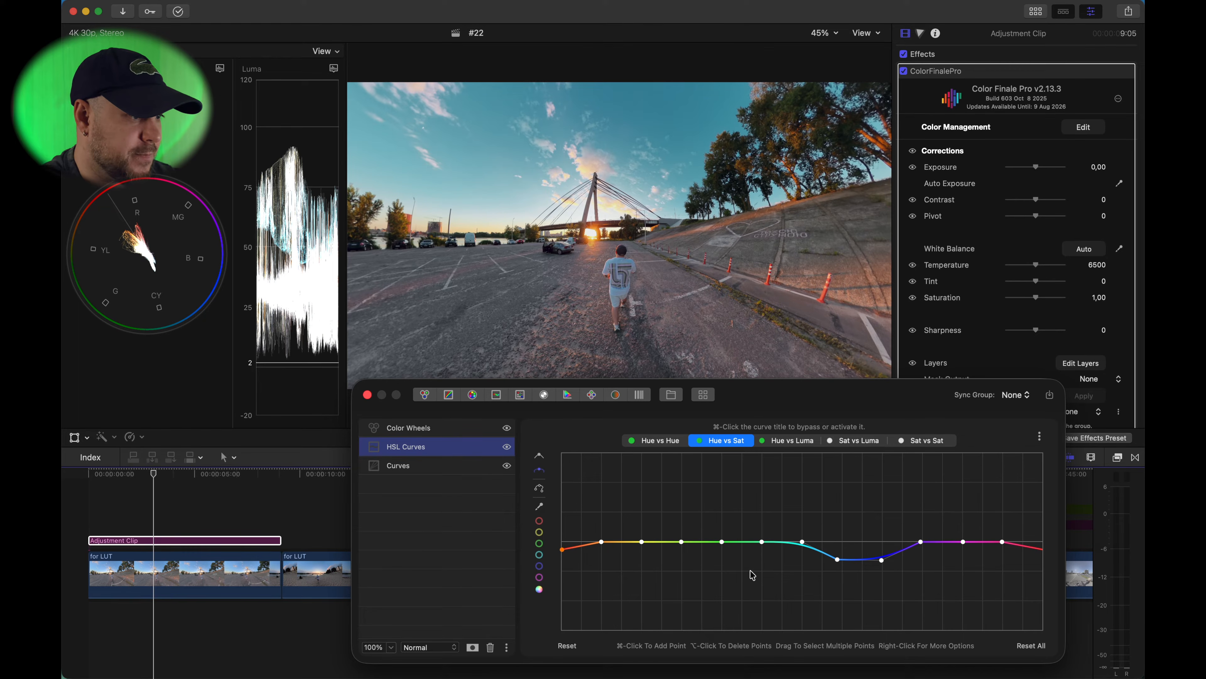
left_click_drag(562, 554, 563, 556)
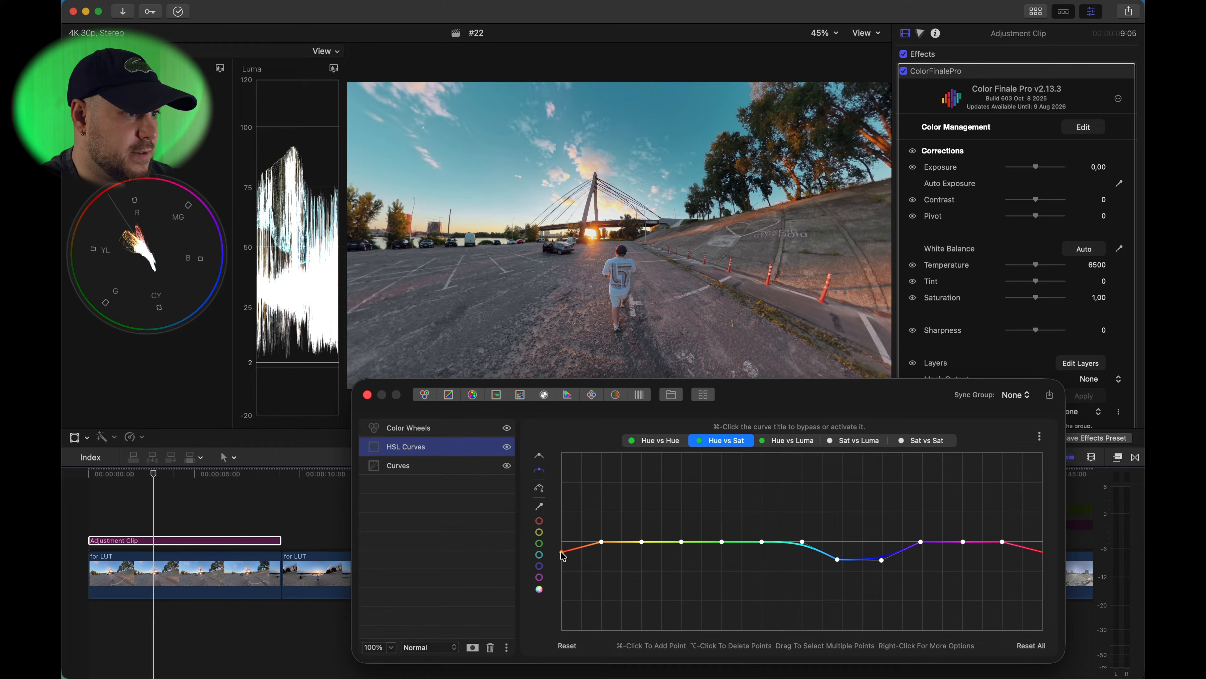
left_click(506, 447)
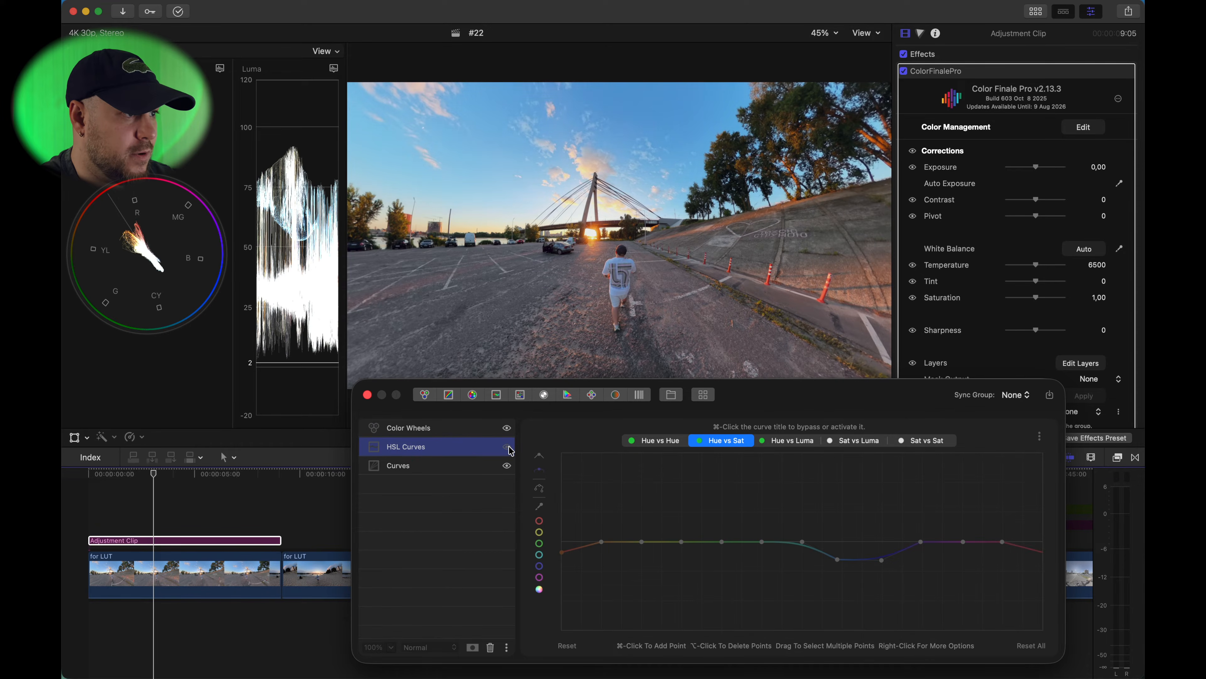
left_click(506, 447)
Step: Look over the Curves and Color Wheels layers, close the layer editor, and play the first clip to review the grade
left_click(452, 467)
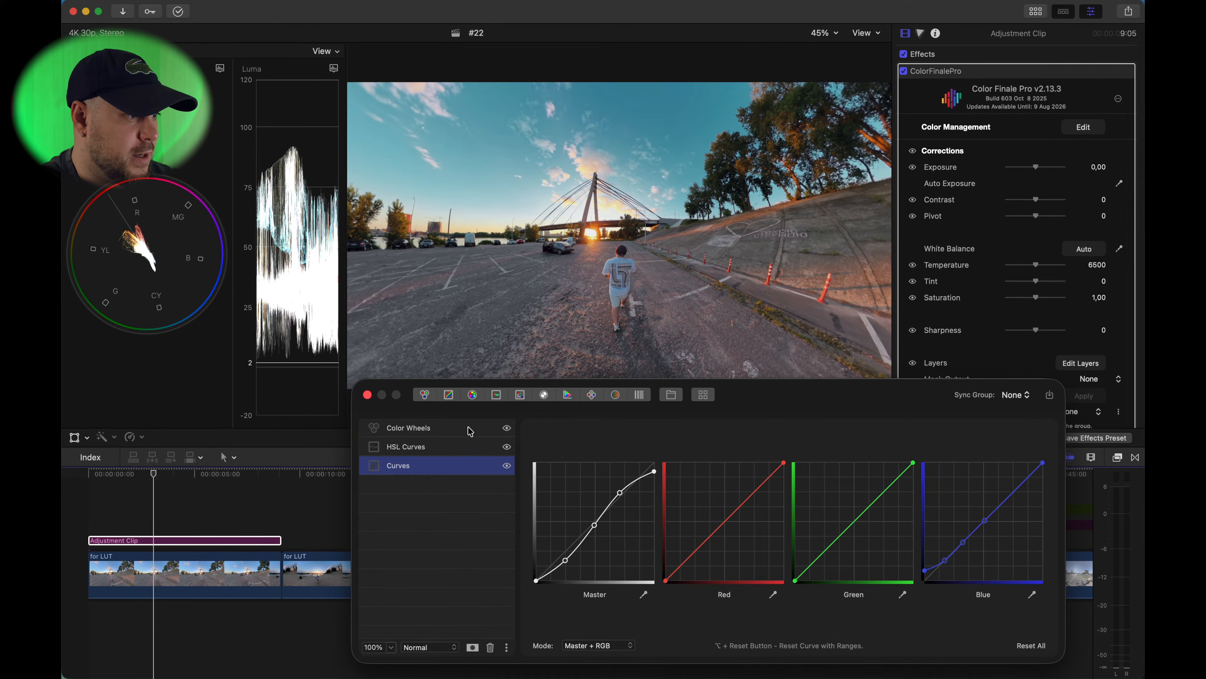
left_click(494, 428)
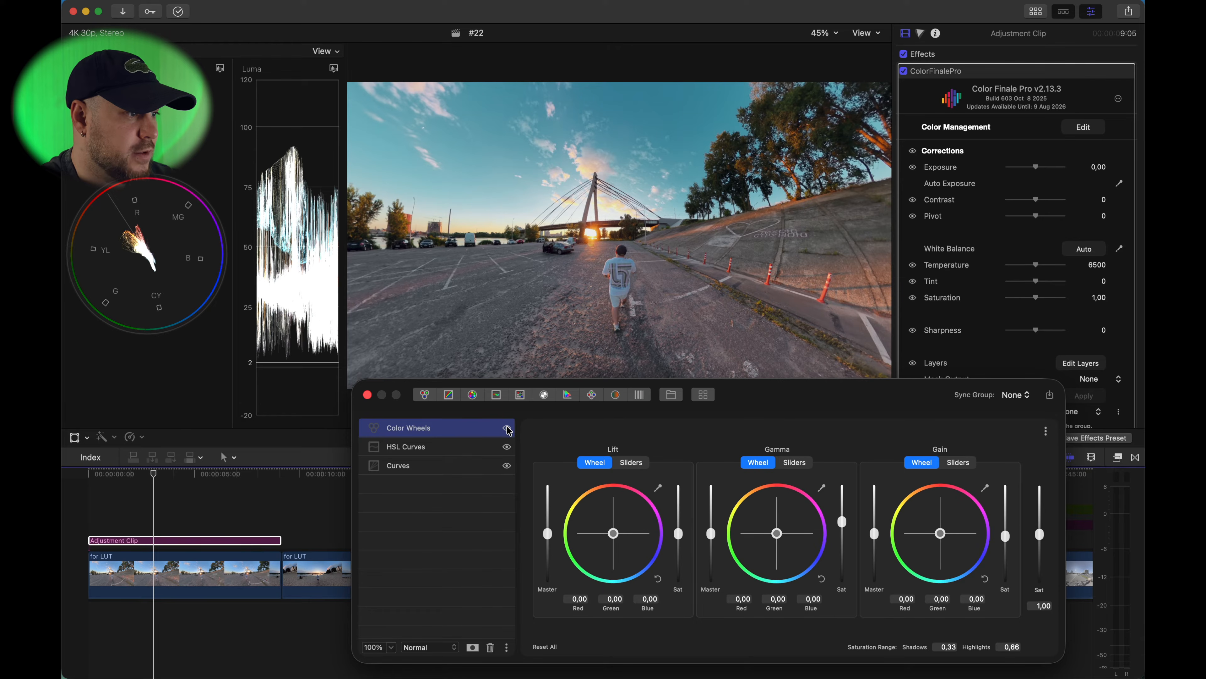
left_click(367, 396)
key("space")
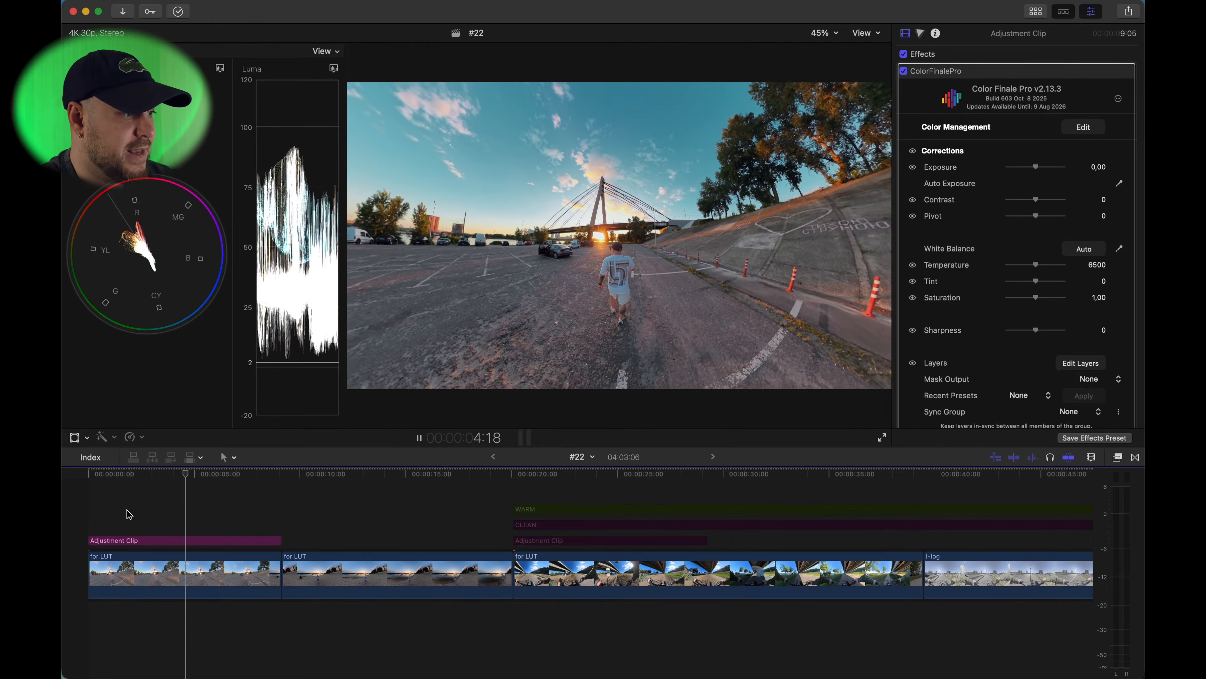
key("space")
left_click(209, 523)
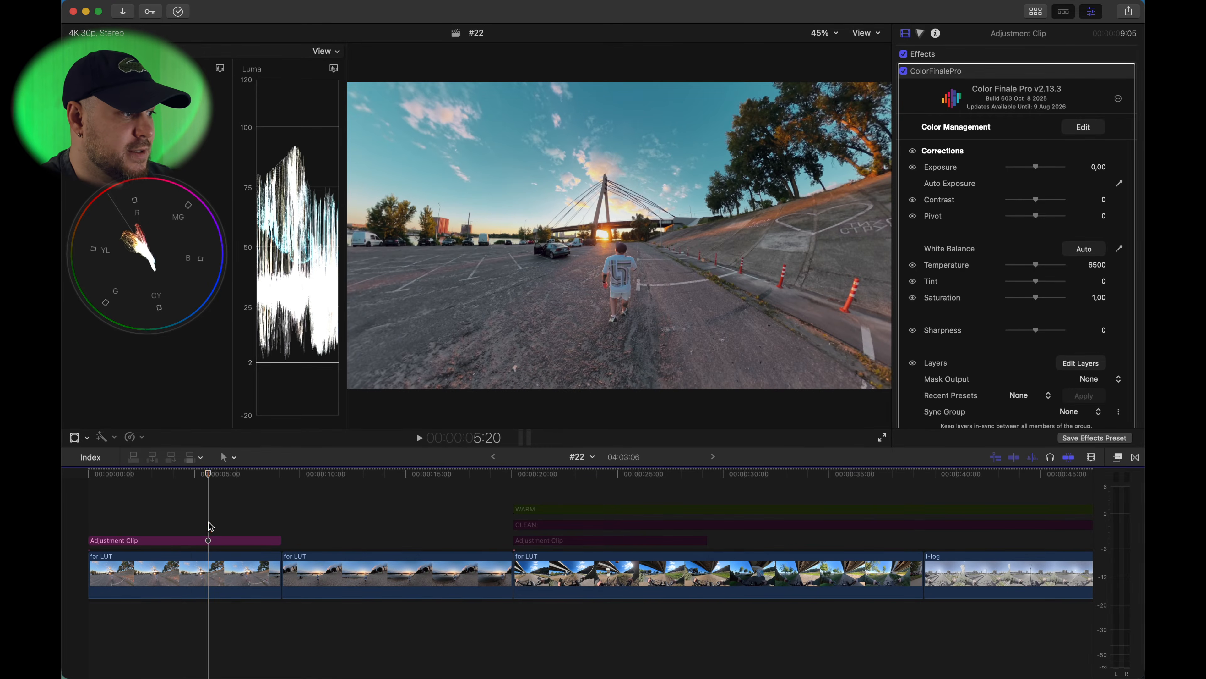
Step: Place the adjustment clip over the second clip and extend its coverage back to the start of the timeline, lasting 18:10
left_click(208, 541)
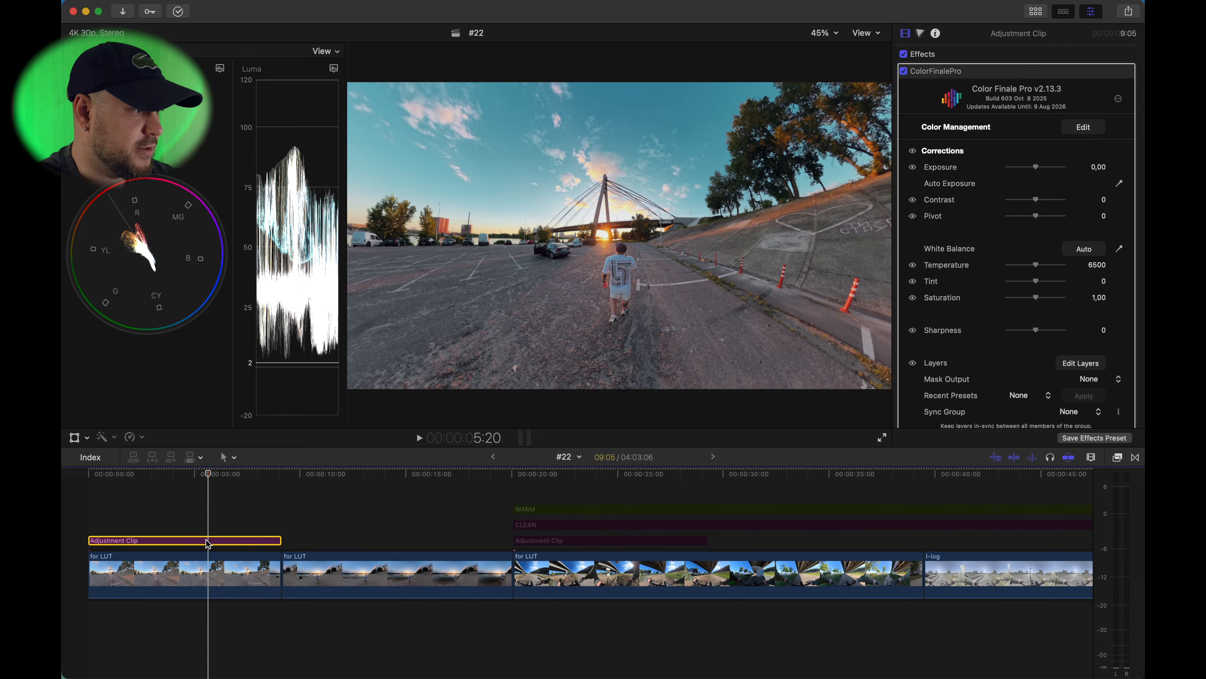
left_click_drag(208, 542, 407, 543)
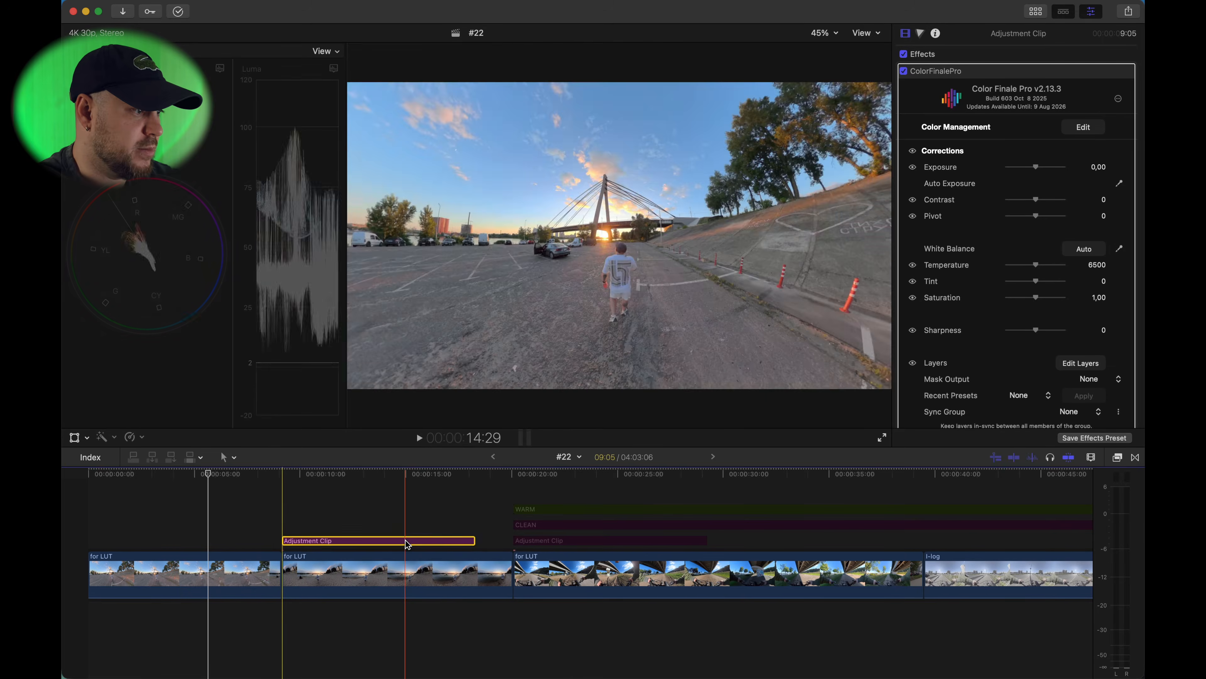
left_click_drag(284, 540, 89, 541)
Step: Play part of the second clip to review the grade on the beach shot
left_click(229, 526)
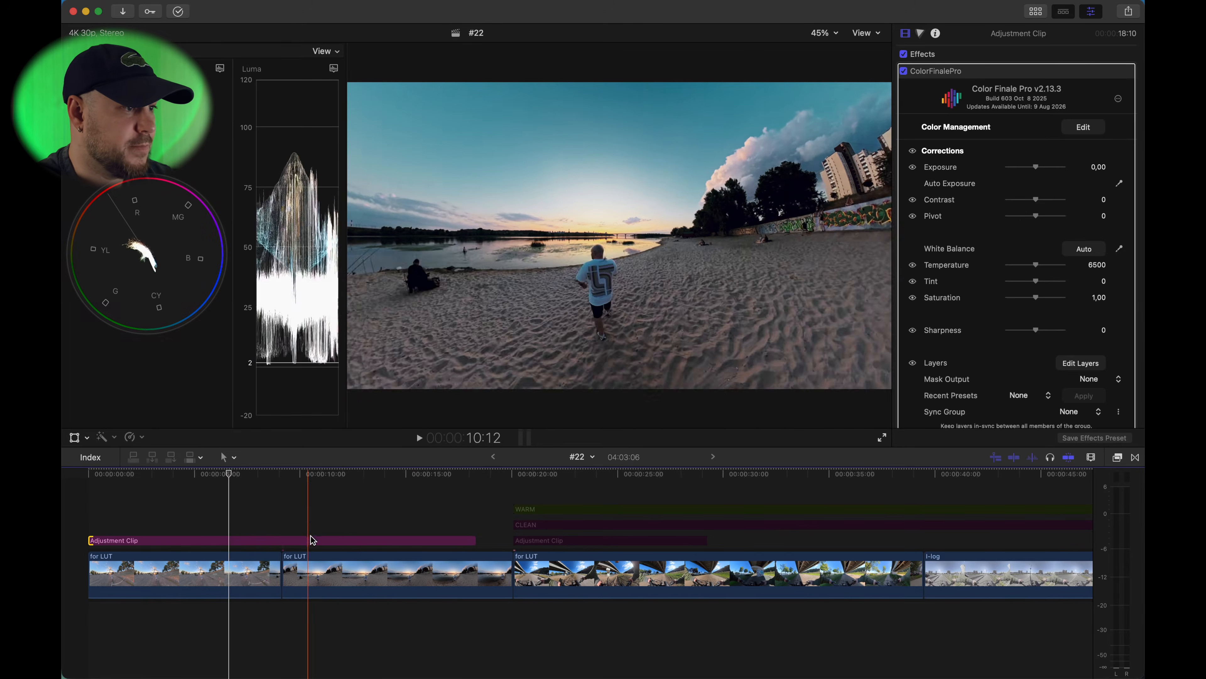
left_click(364, 512)
left_click(364, 540)
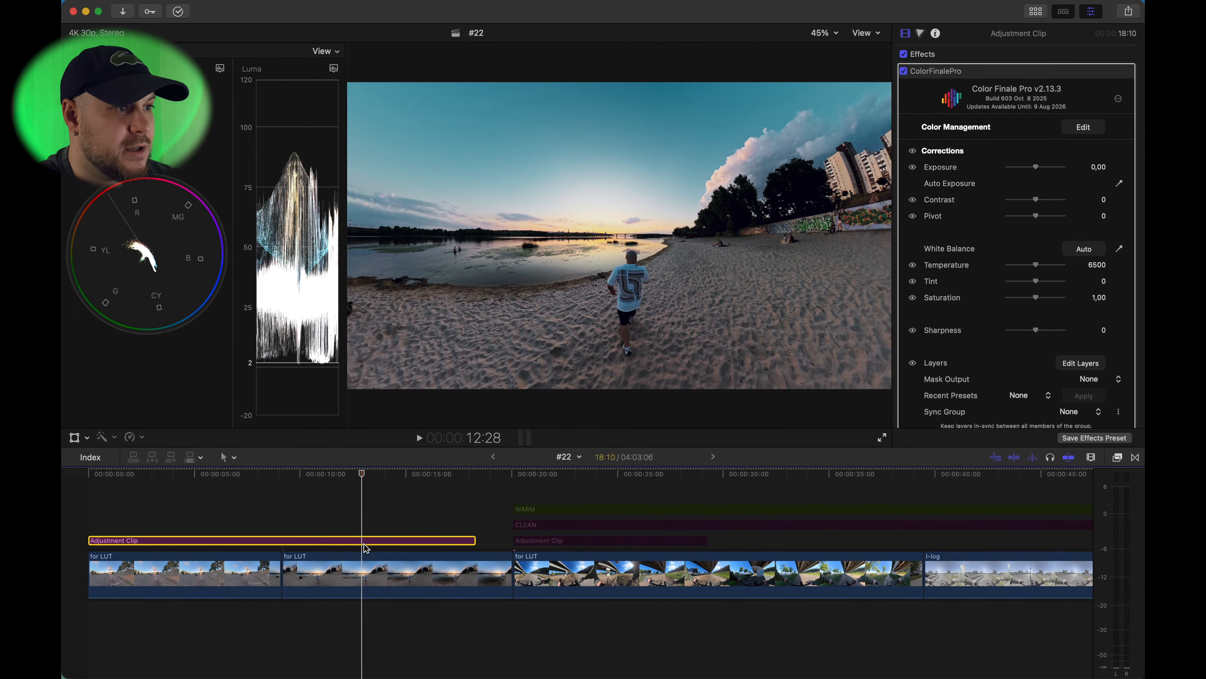
key("space")
key("space")
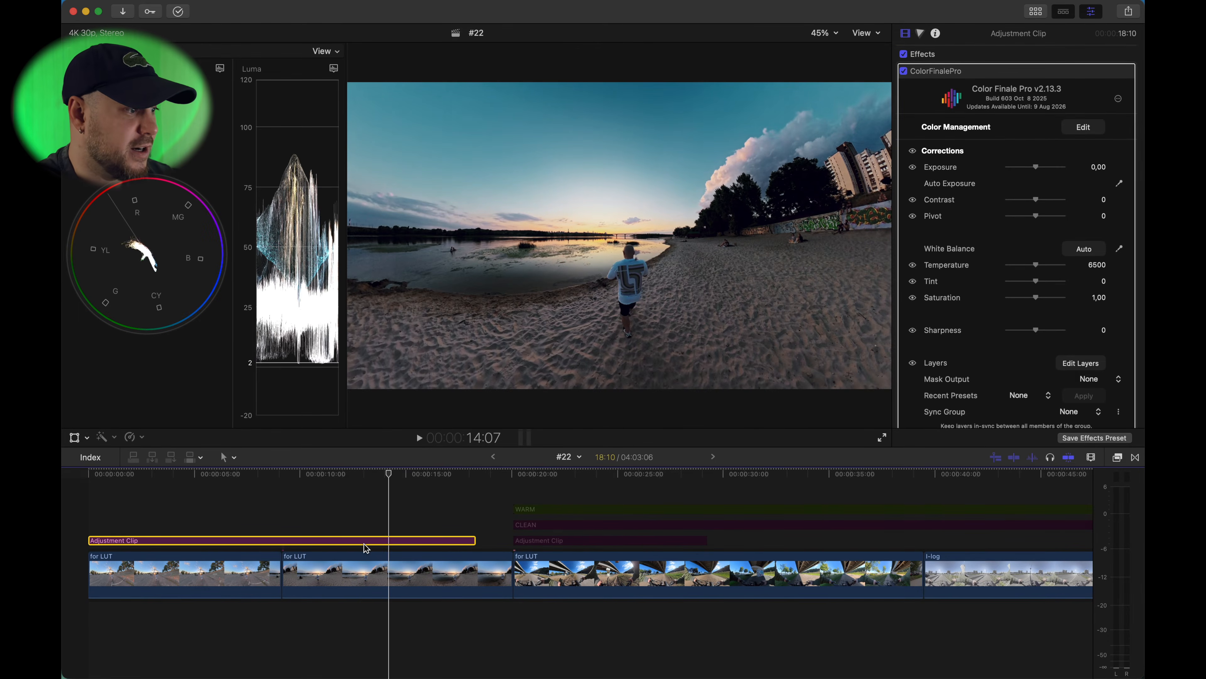
Step: Separate the adjustment clip at the cut between the first two clips and extend the second piece to a duration of 10:03
key("super+b")
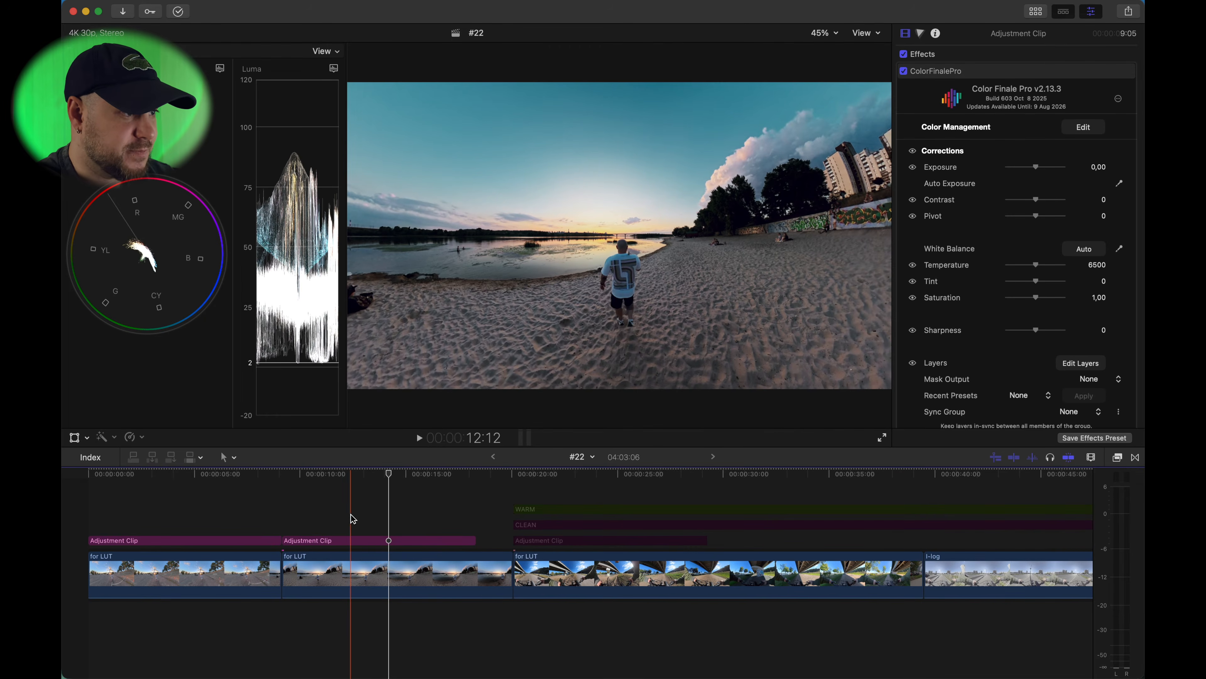
left_click(353, 518)
left_click(352, 541)
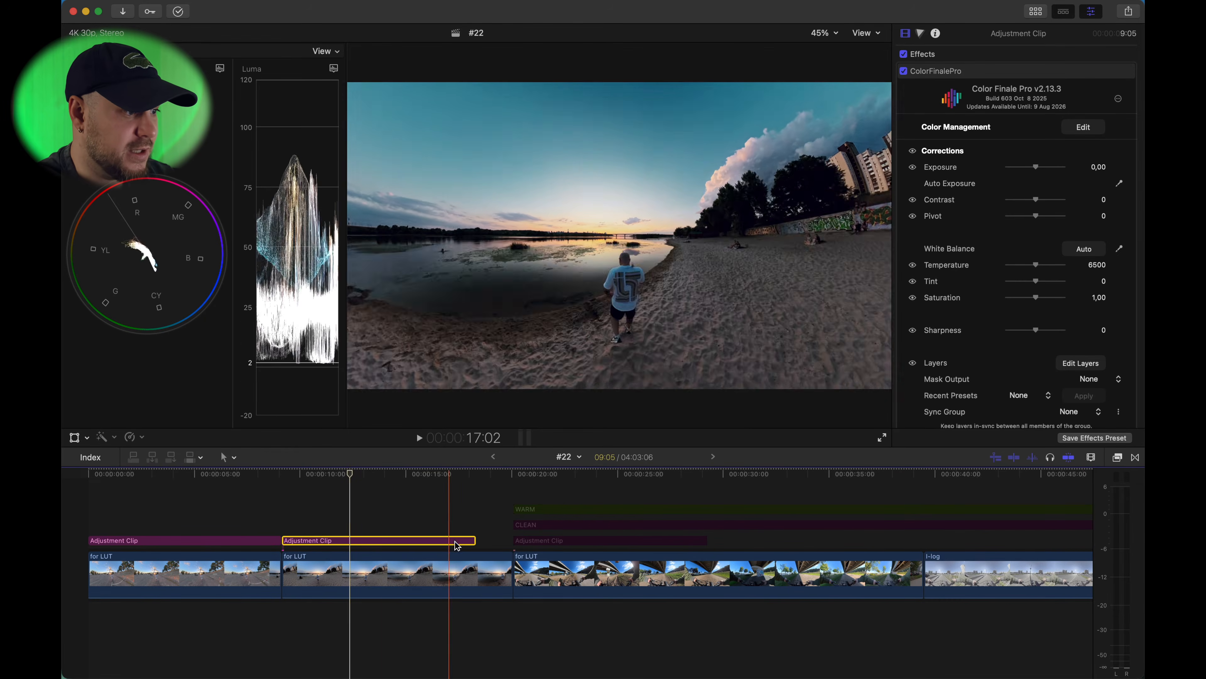
left_click_drag(475, 540, 494, 541)
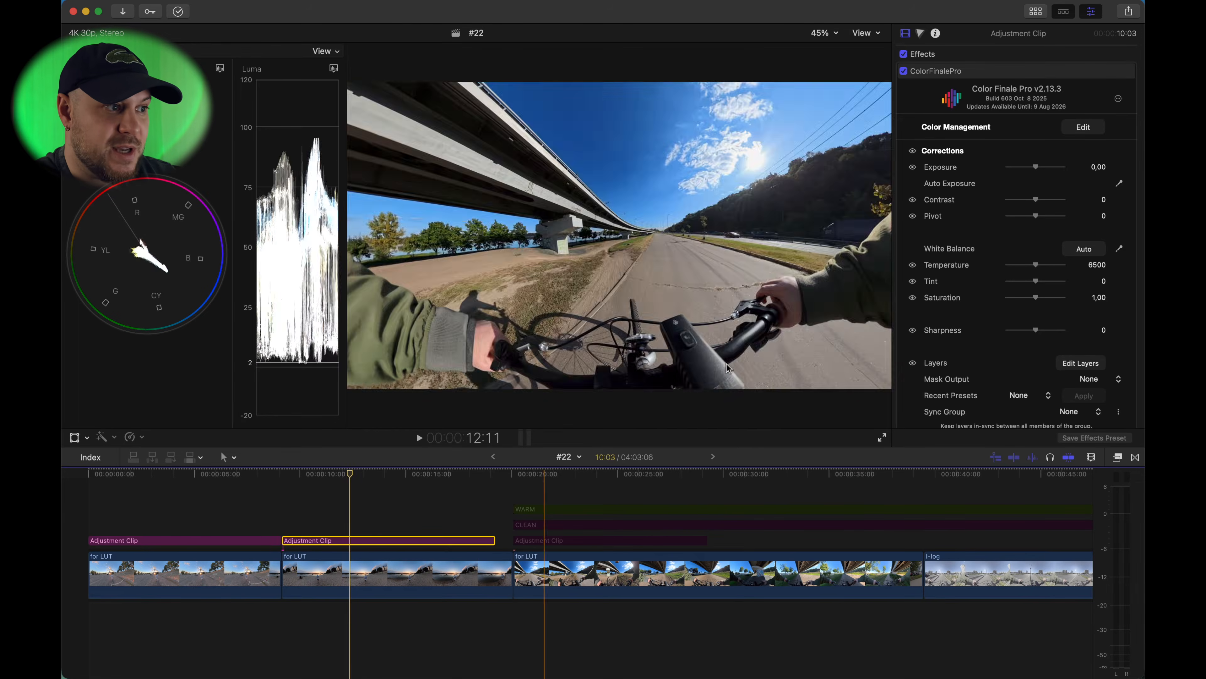
Step: Trim the starts of the disabled WARM and CLEAN clips so both begin partway over the I-log clip
key("cmd+minus")
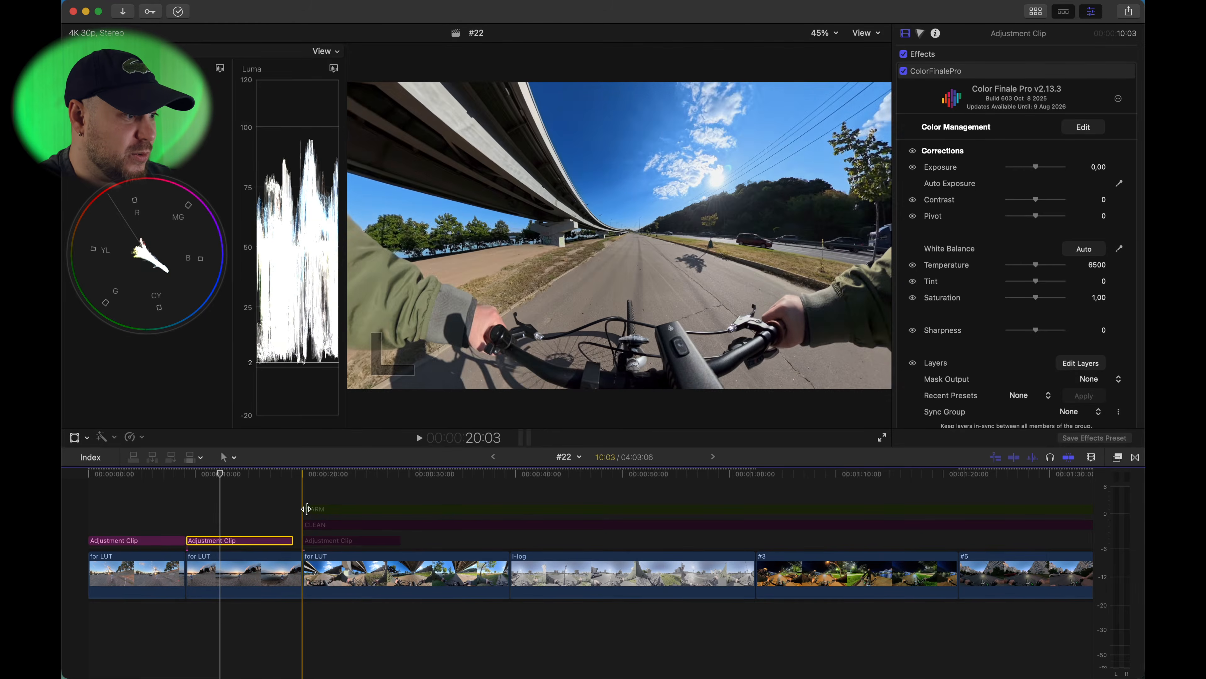
left_click_drag(306, 509, 592, 509)
left_click_drag(306, 524, 591, 523)
Step: Replace the disabled adjustment clip above the third clip with a copy of the graded one, covering that clip for 19:08
left_click(216, 542)
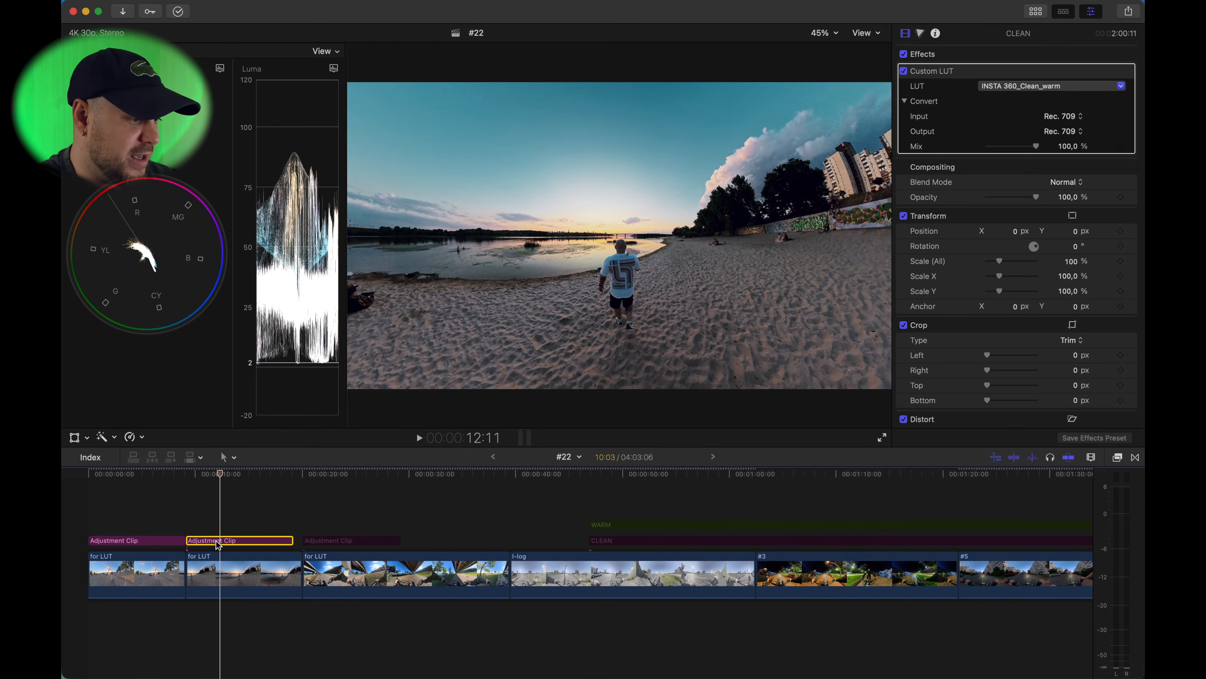
left_click_drag(216, 541, 311, 536, "alt")
left_click(365, 543)
key("Delete")
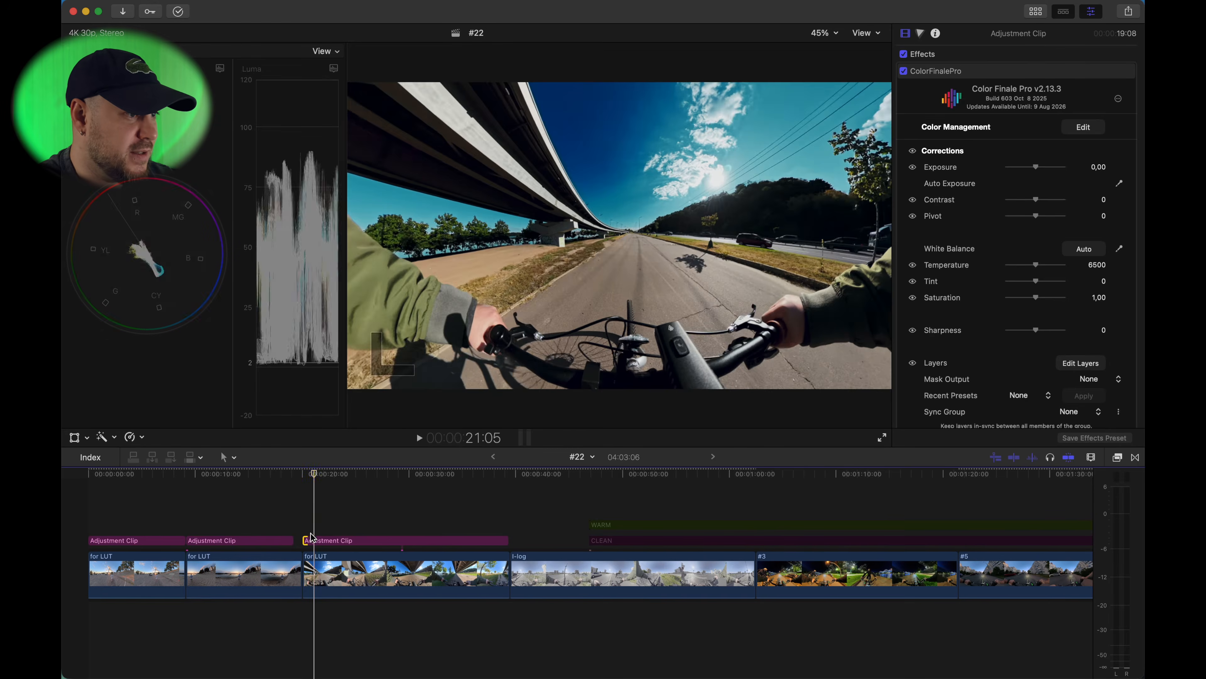
Step: Play the third clip from near its start to review the copied grade on the cycling shot
left_click(324, 528)
key("space")
left_click(324, 542)
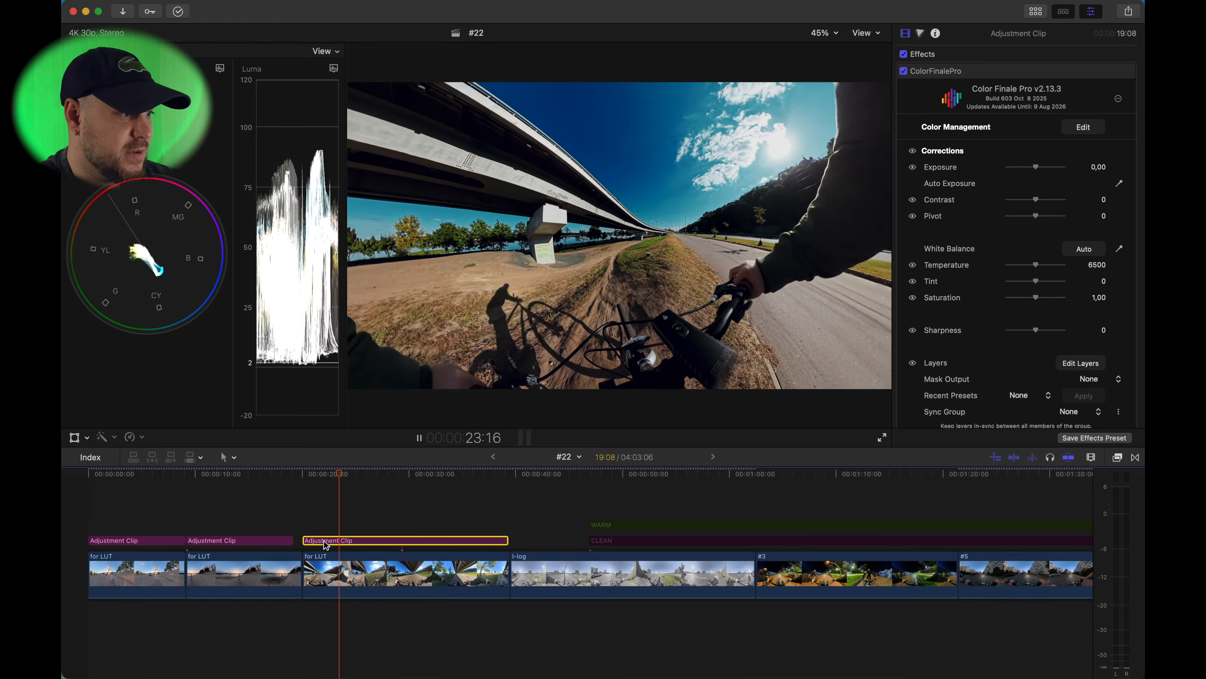
key("space")
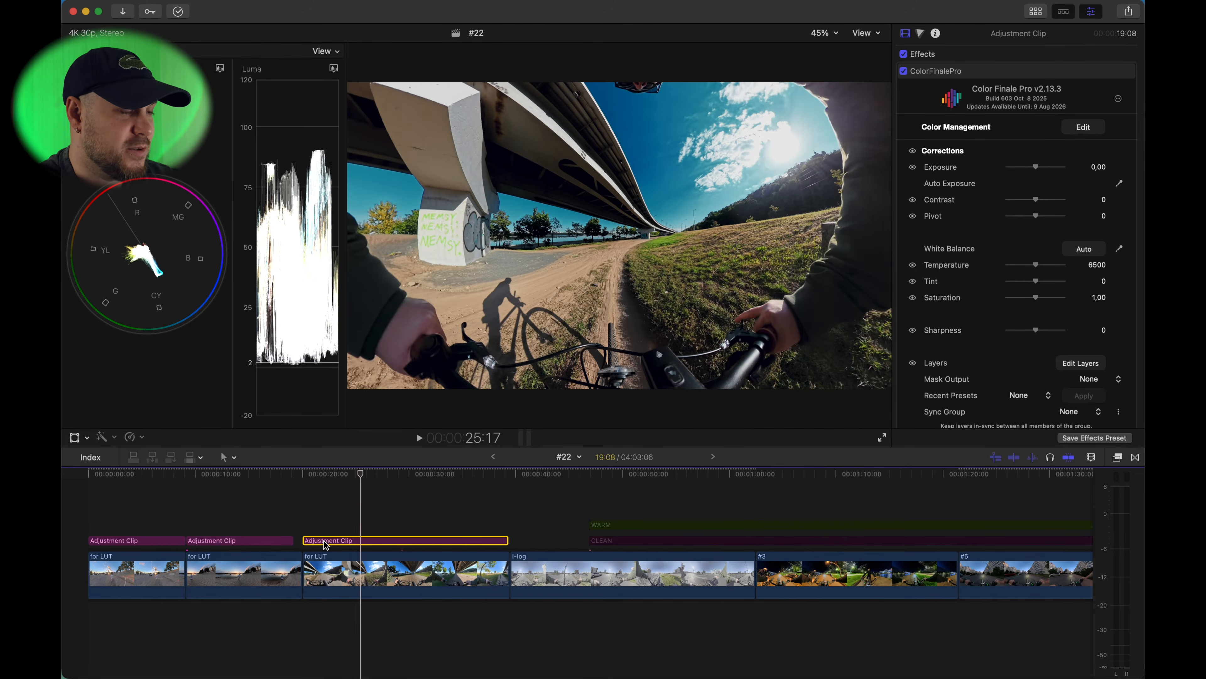
Step: Open the layers of the third clip's adjustment clip and raise the lower shadow point on the Master curve slightly
left_click(322, 526)
left_click(323, 543)
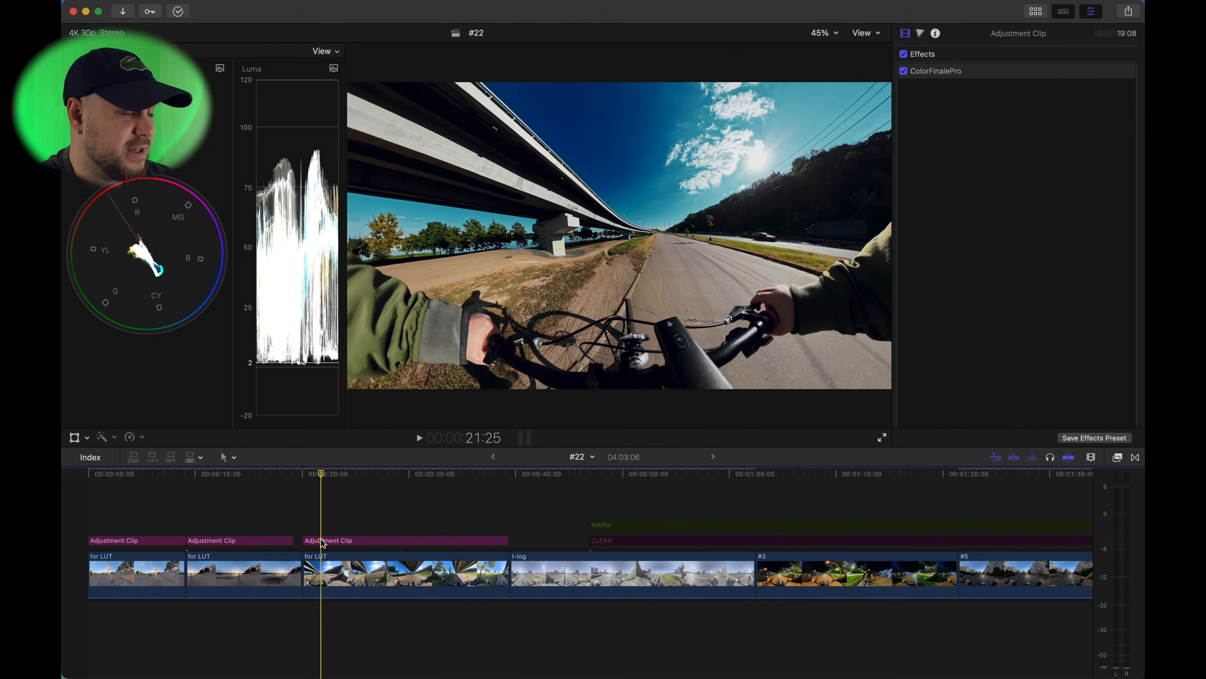
scroll(926, 291, "down", 5)
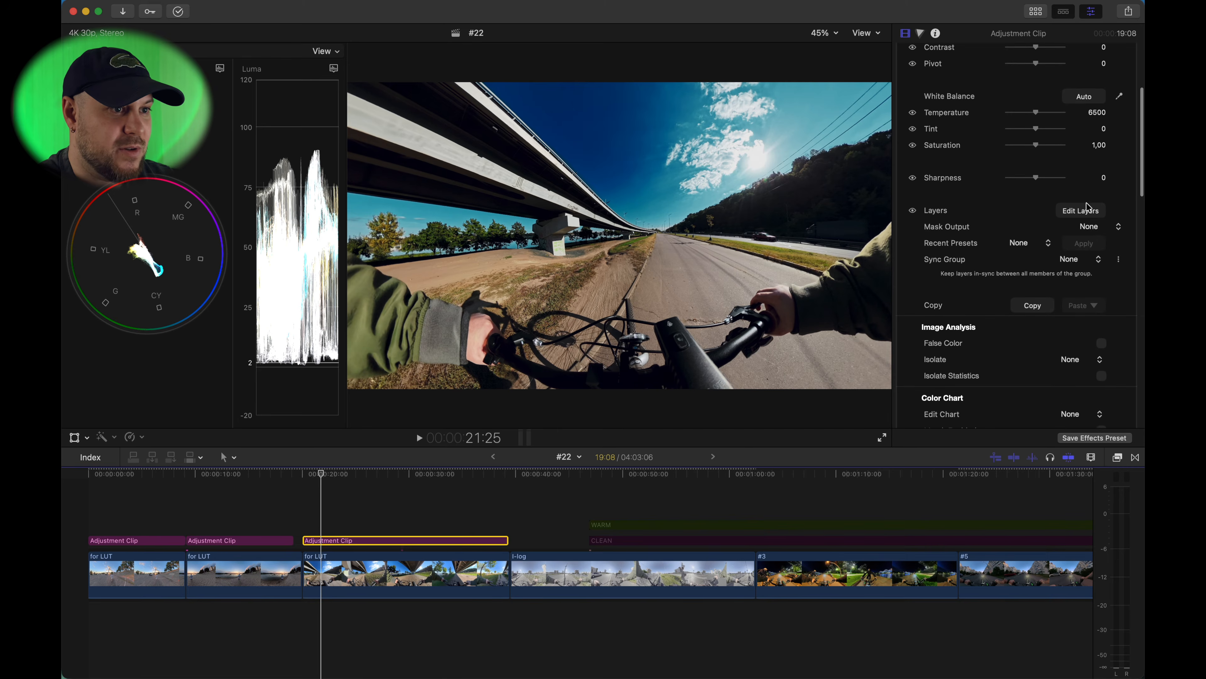
left_click(1087, 209)
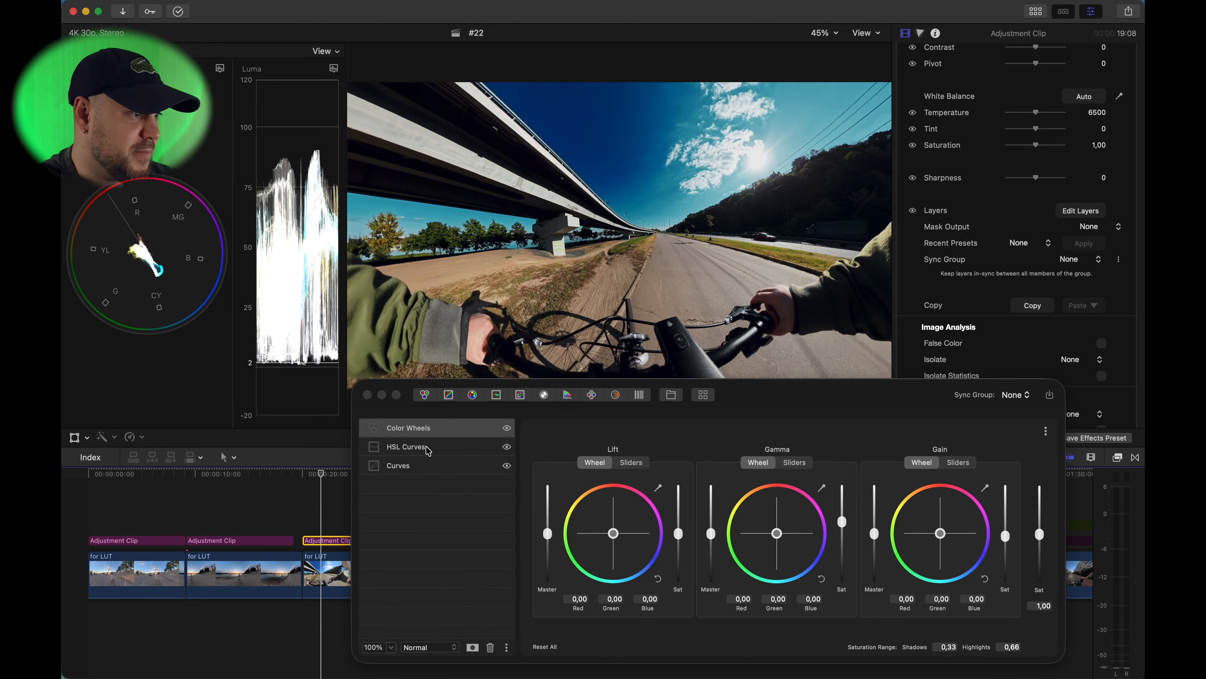
left_click(407, 471)
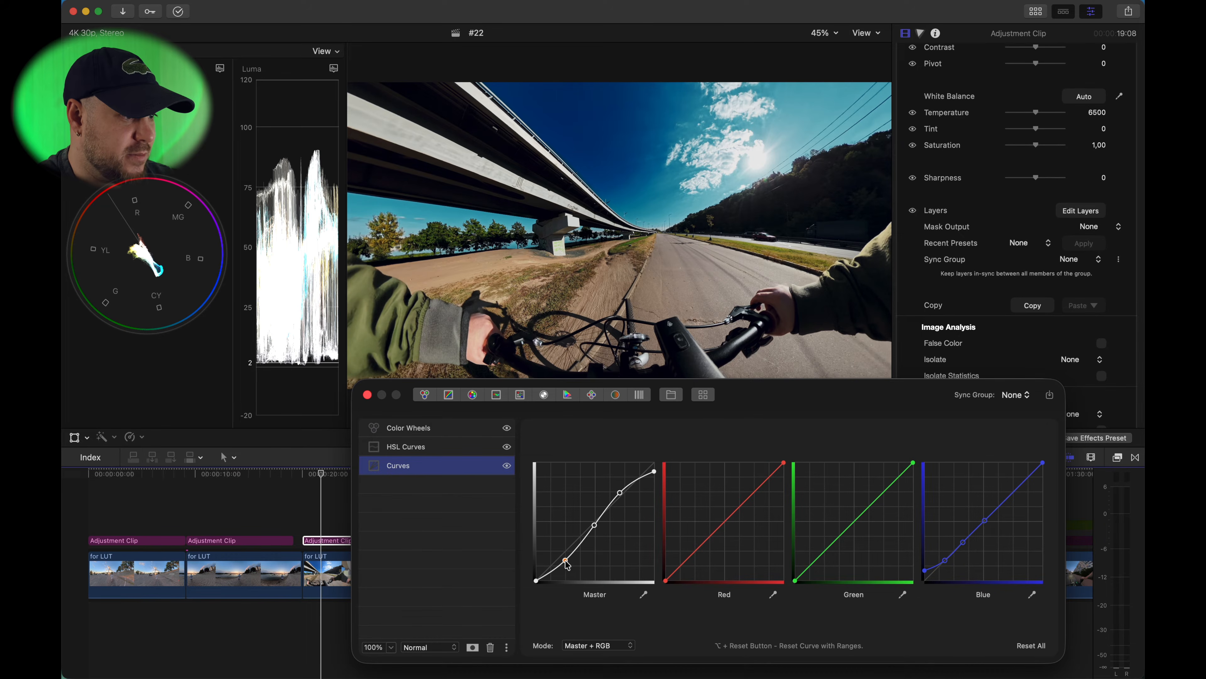
left_click_drag(566, 560, 565, 558)
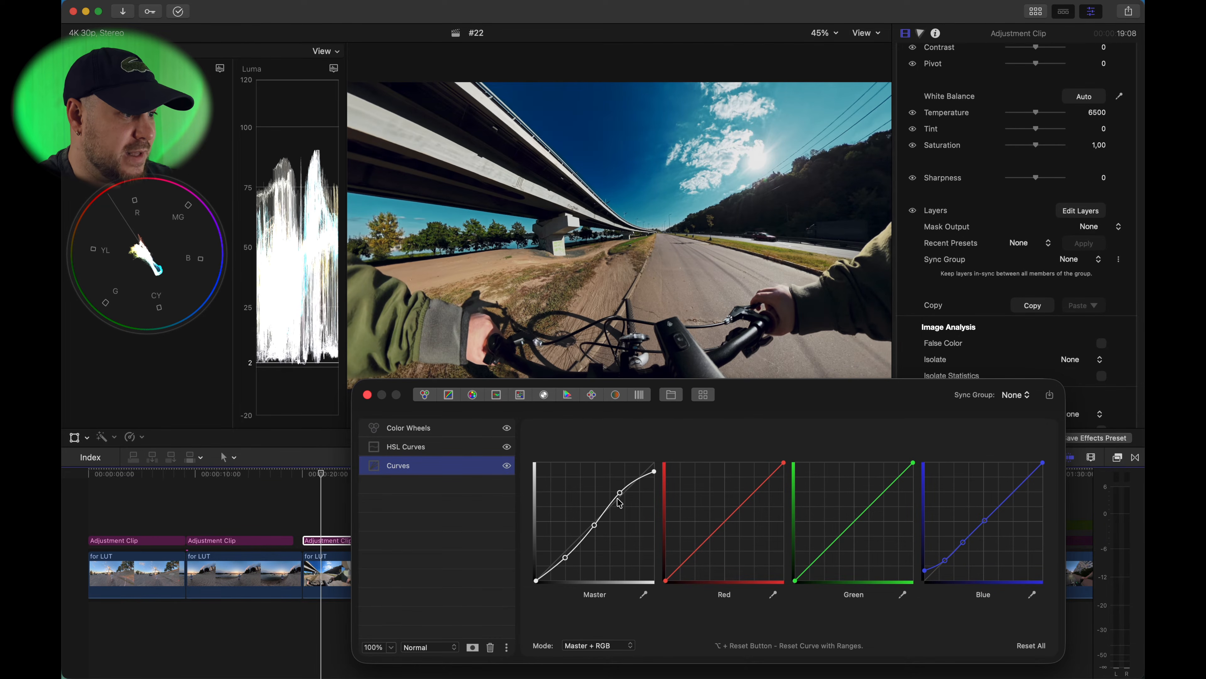
Step: On the Color Wheels layer, lower the Gamma saturation to just below neutral and raise the Gamma master to 0,13
left_click(407, 430)
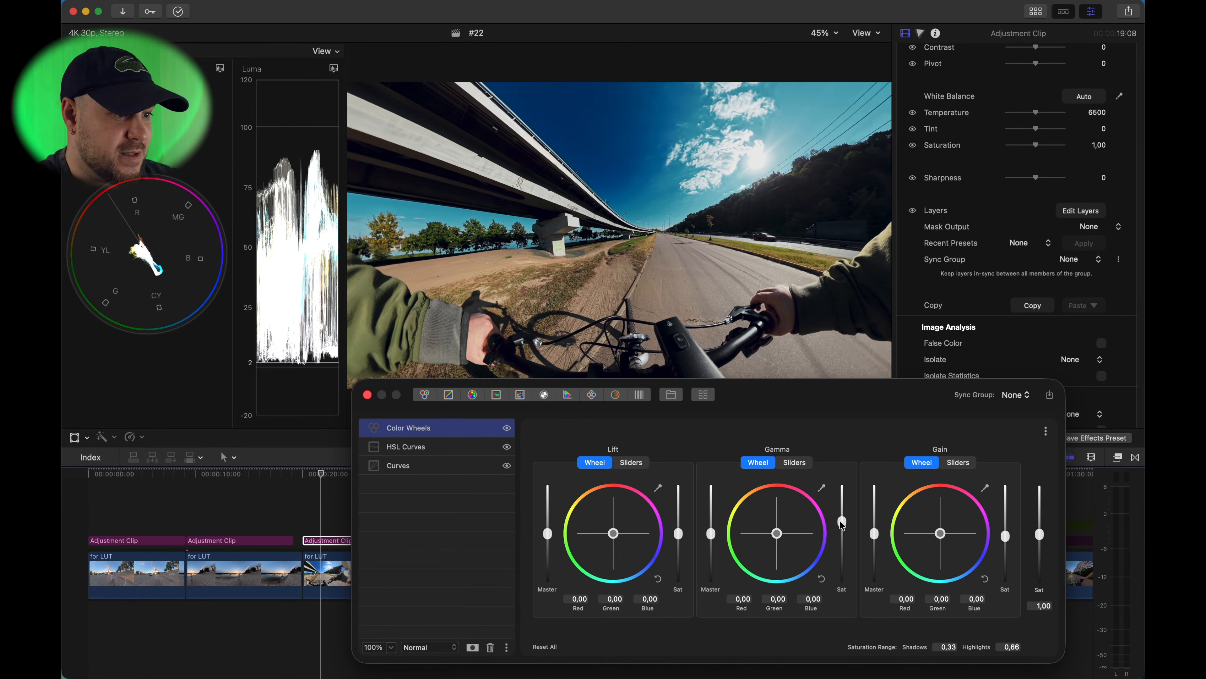
left_click_drag(842, 522, 842, 536)
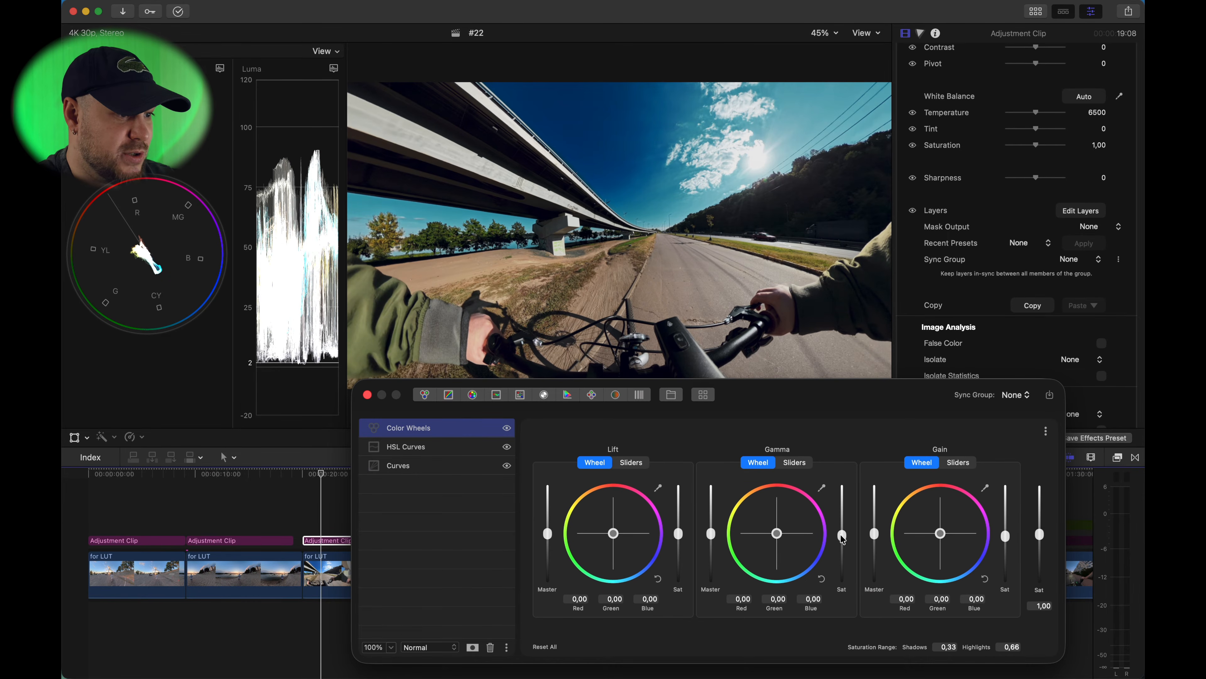
left_click_drag(711, 532, 710, 527)
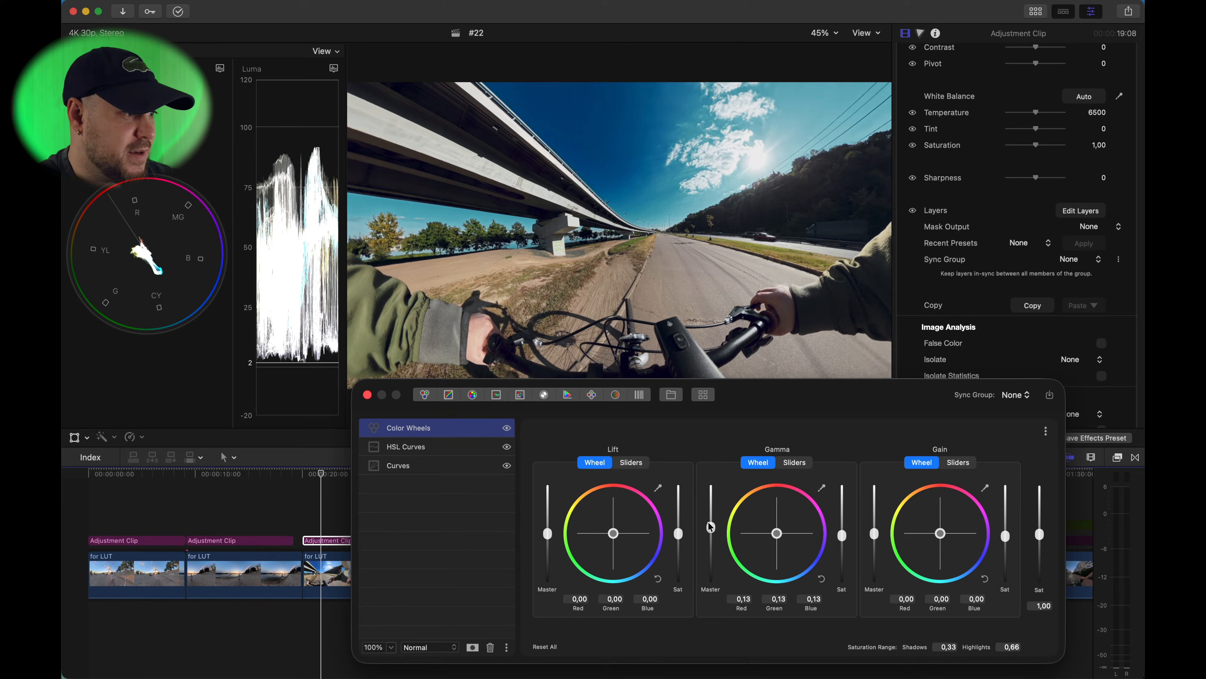
Step: Lower the Blue curve's black point slightly on the Curves layer and close the layer editor
left_click(420, 455)
left_click(454, 464)
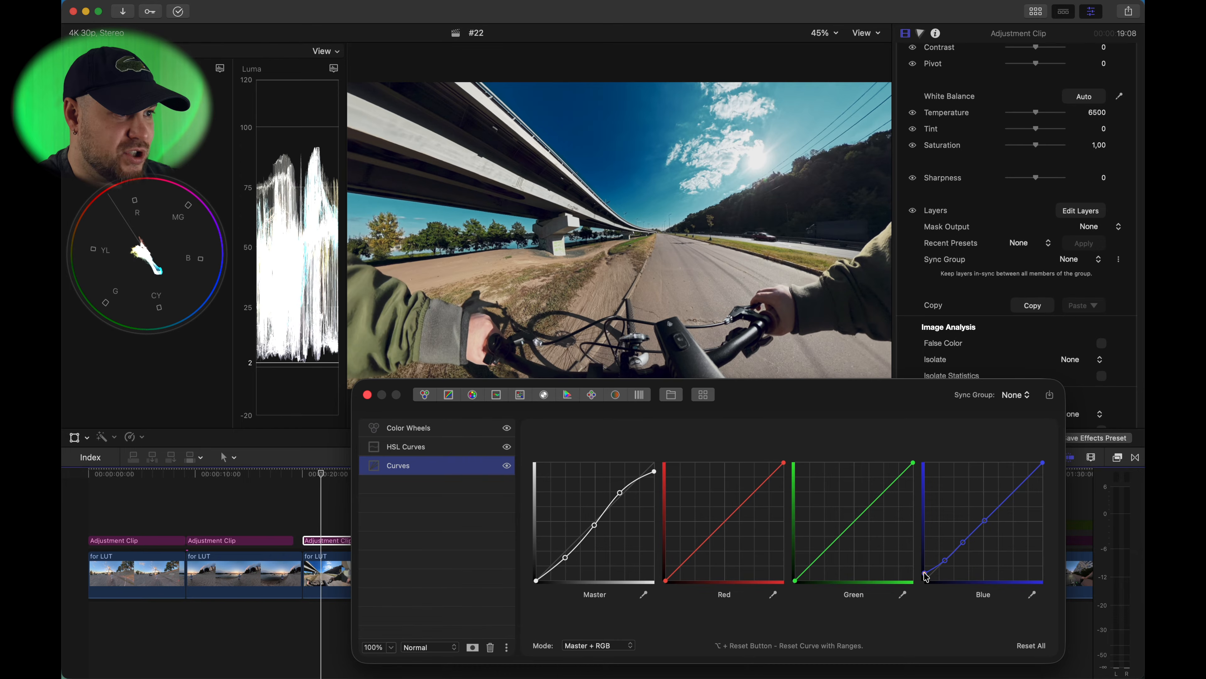
left_click(368, 394)
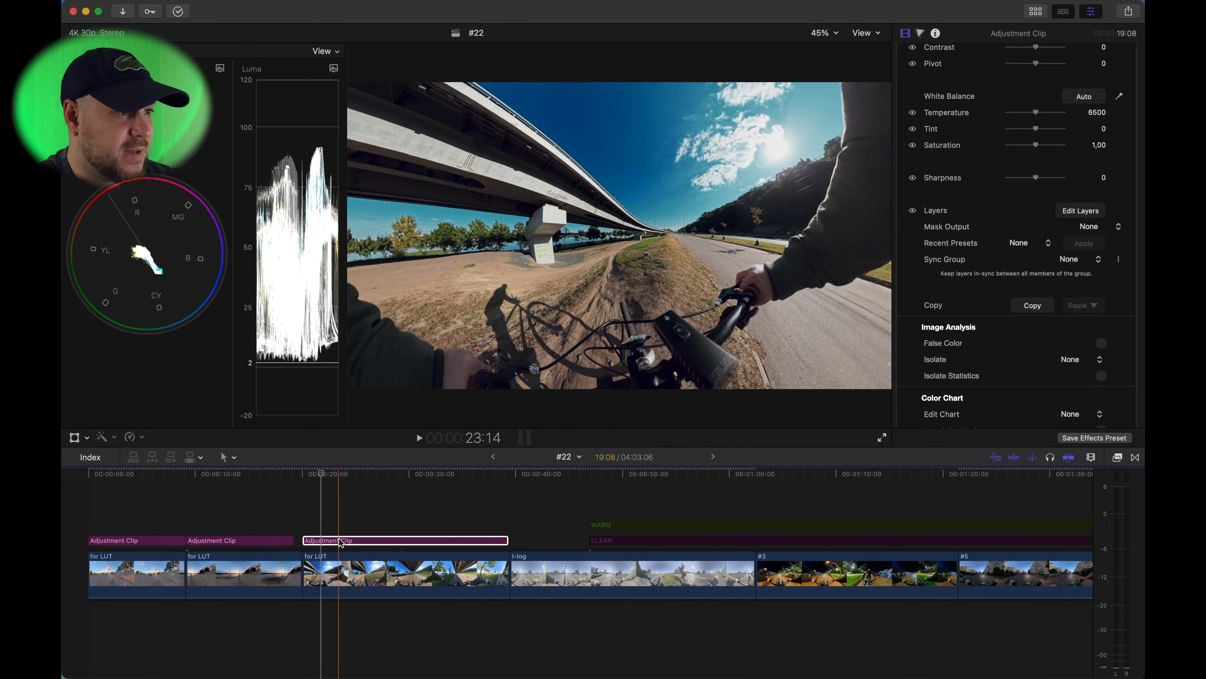
Step: Play the third clip from its adjustment clip to review the adjusted grade on the cycling shot
left_click(341, 541)
key("space")
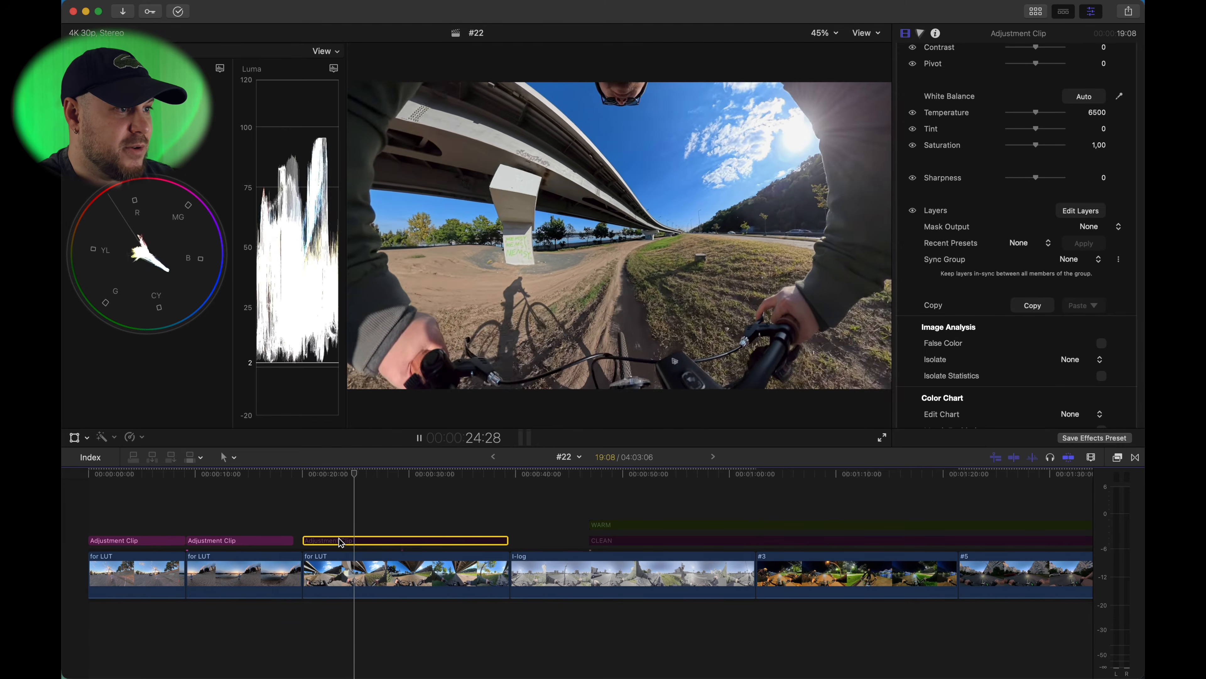
key("space")
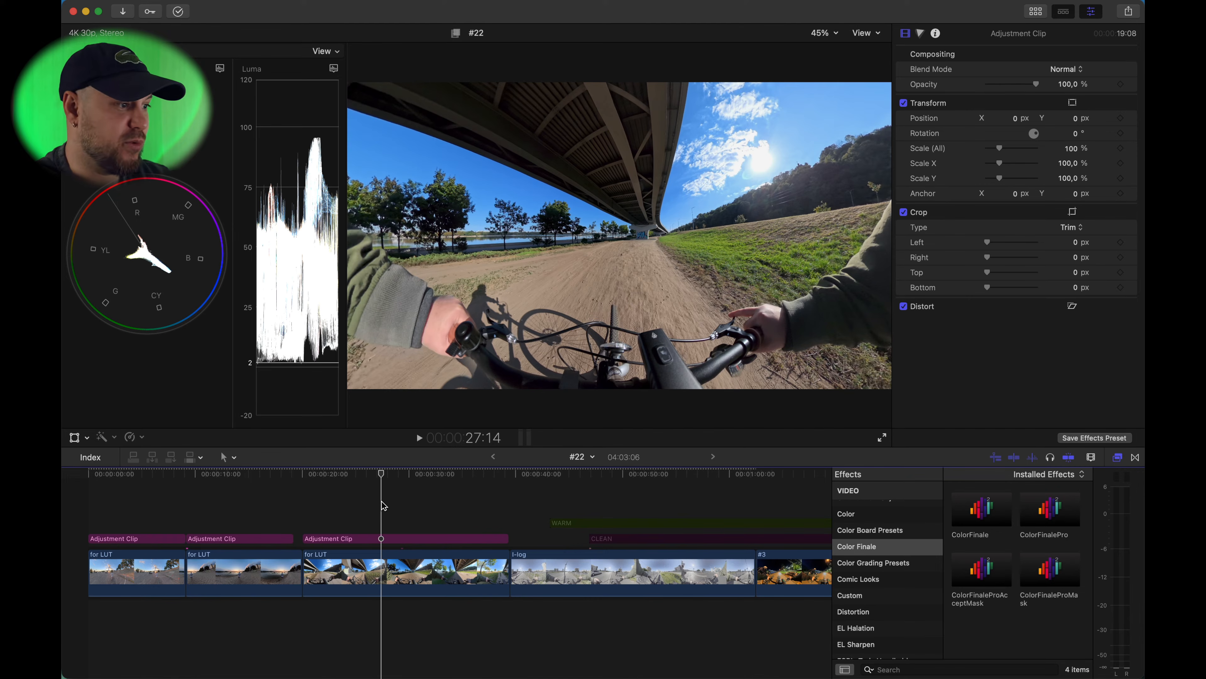
Step: Search all effects for "cus" and apply the Custom LUT effect to the third clip's adjustment clip
left_click(380, 565)
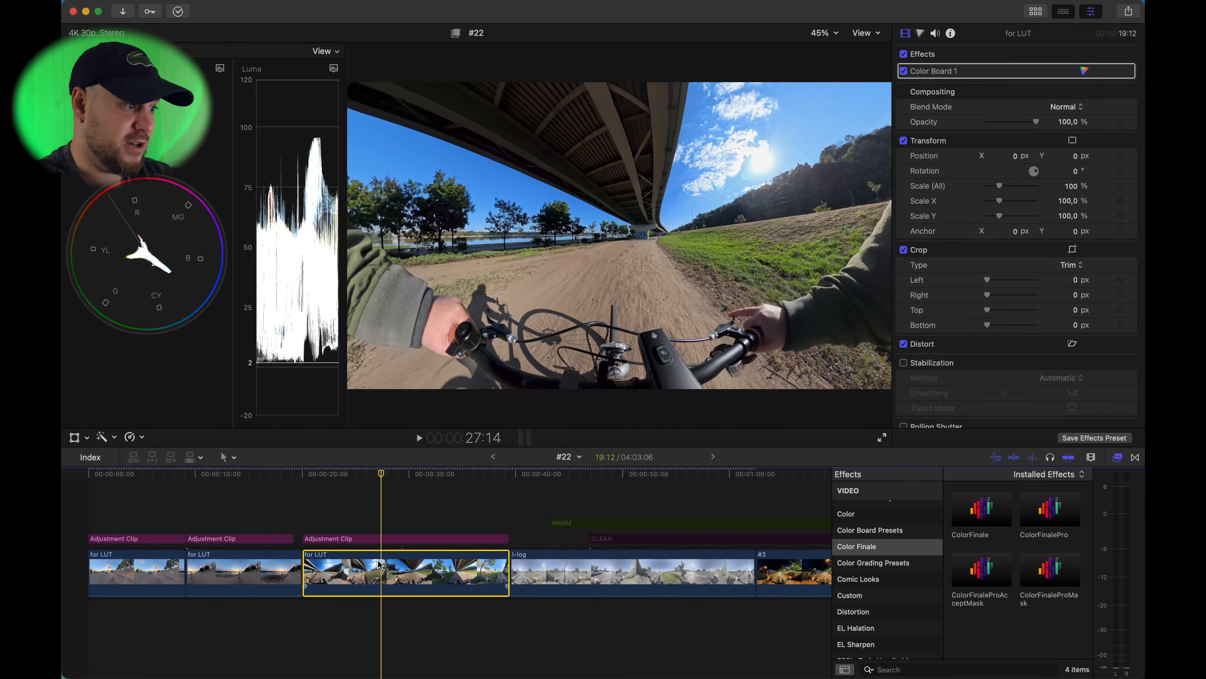
left_click(383, 538)
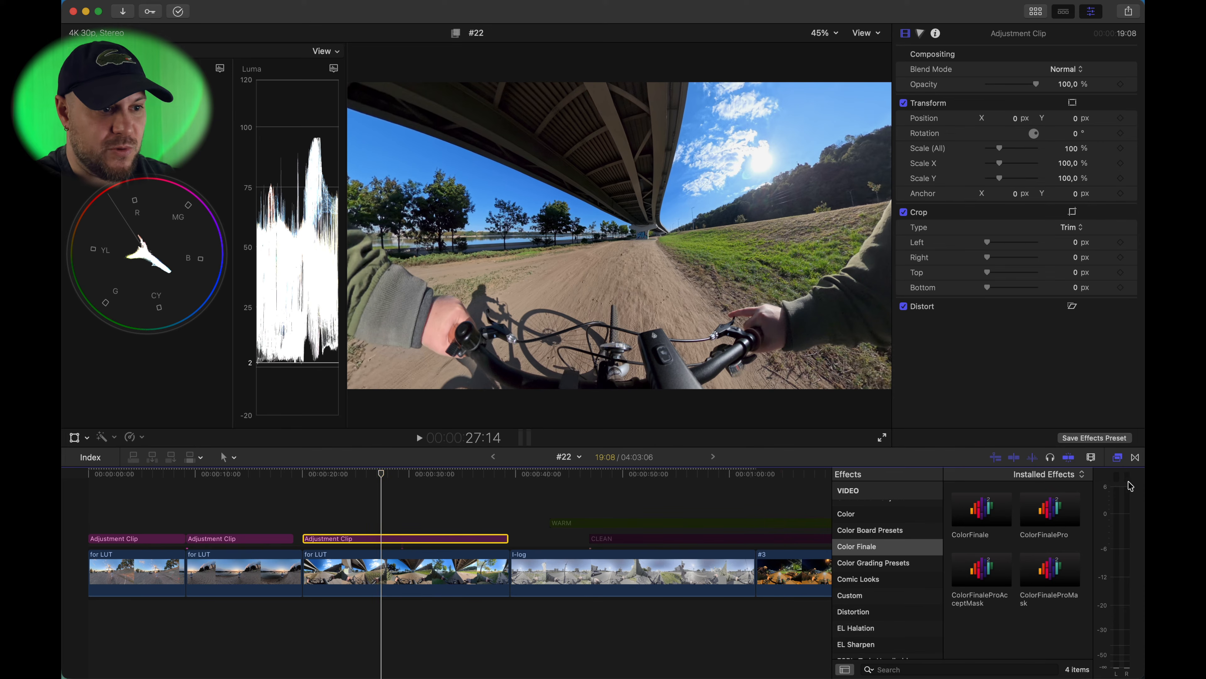
left_click(1118, 458)
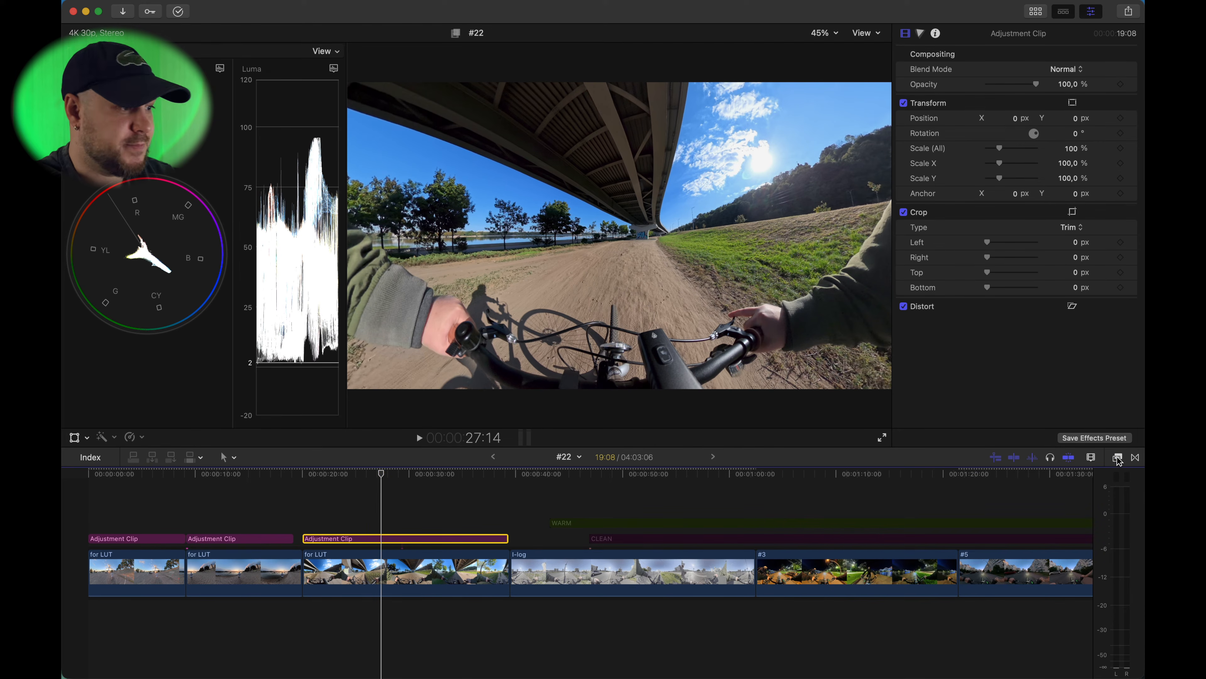
left_click(1116, 458)
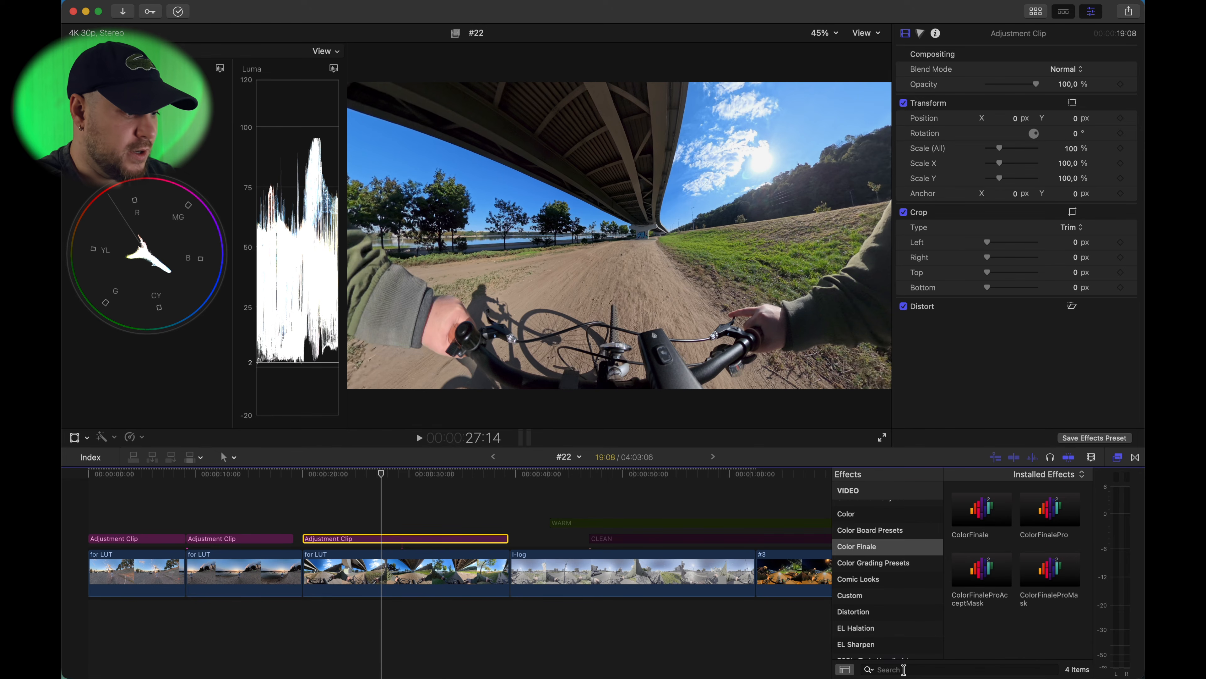
left_click(902, 669)
type("cus")
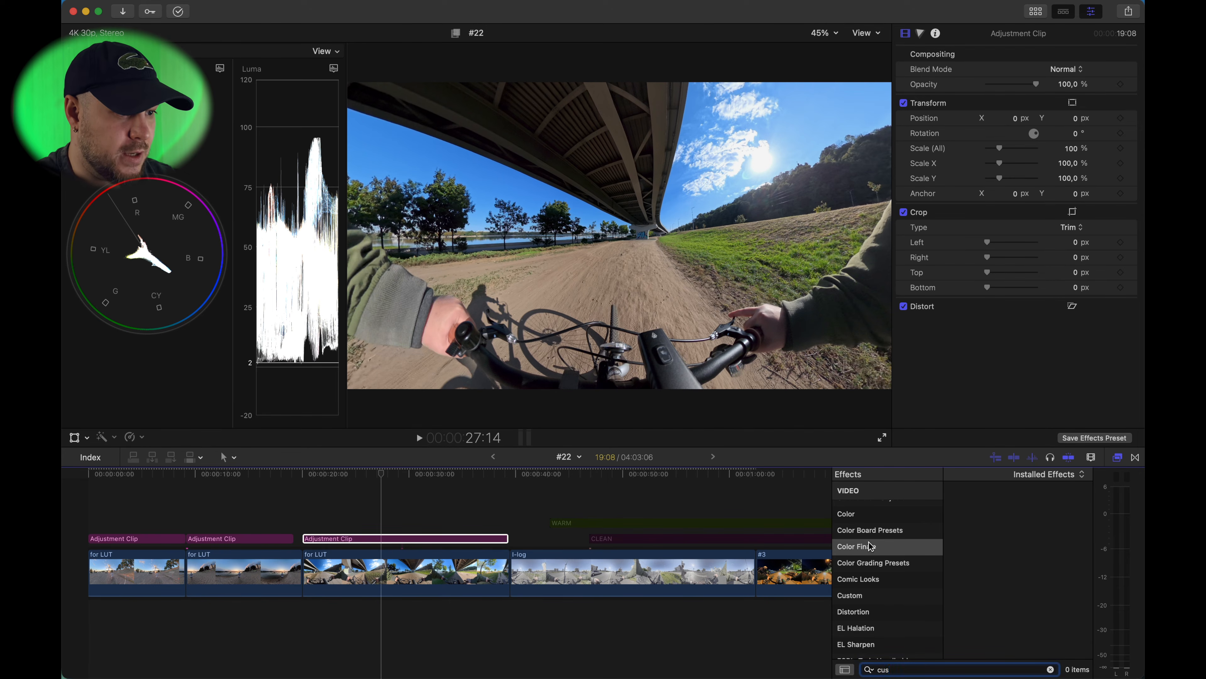
scroll(870, 547, "up", 10)
left_click(867, 490)
left_click_drag(1066, 512, 401, 544)
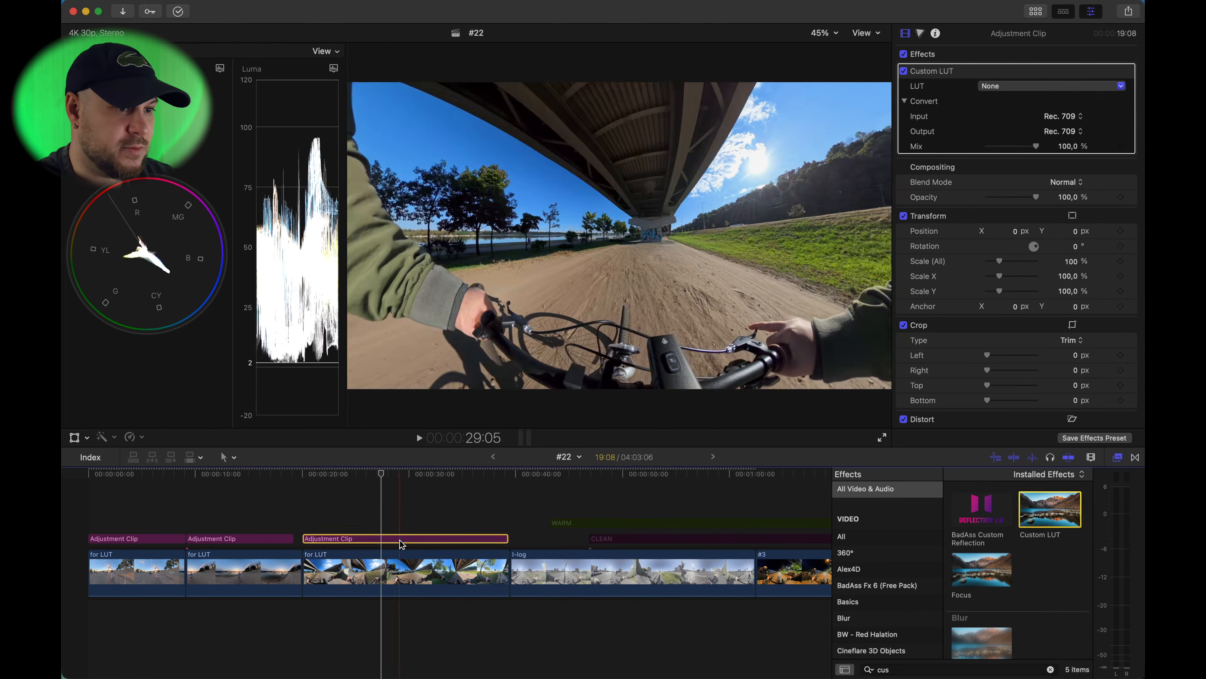
left_click(1119, 457)
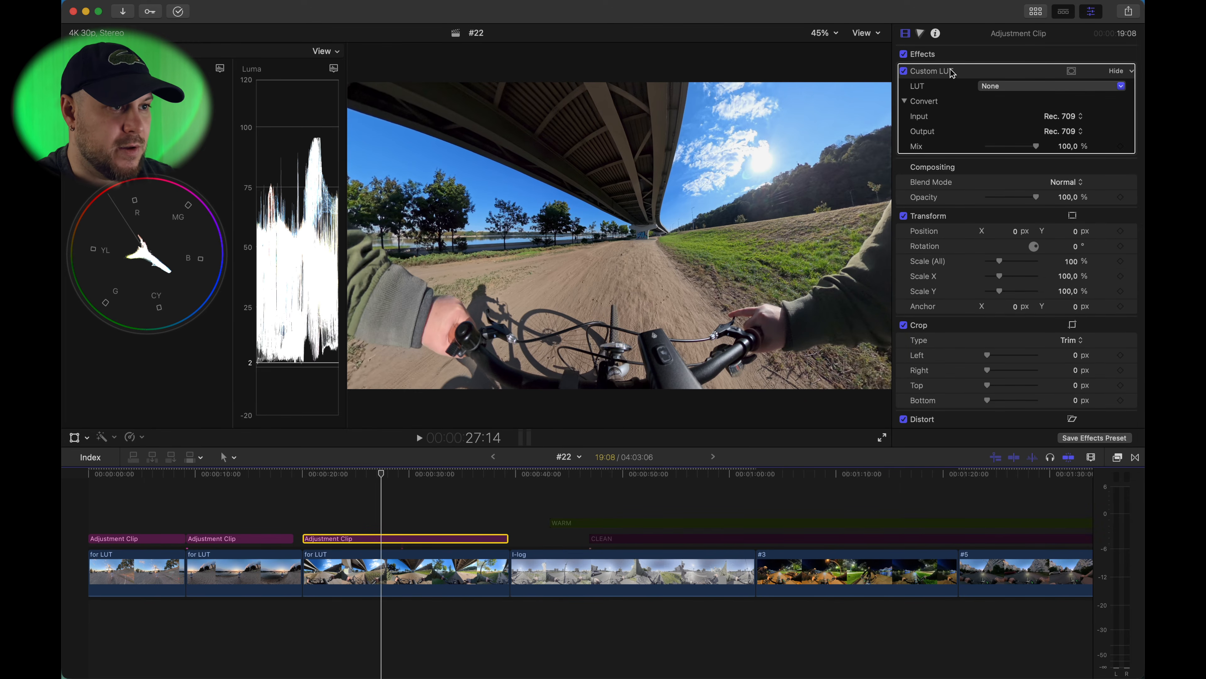
Step: Try to load INSTA 360 LUT_warm_vibe.cube from the LUT folder as a custom LUT, declining to replace the existing item
left_click(1011, 88)
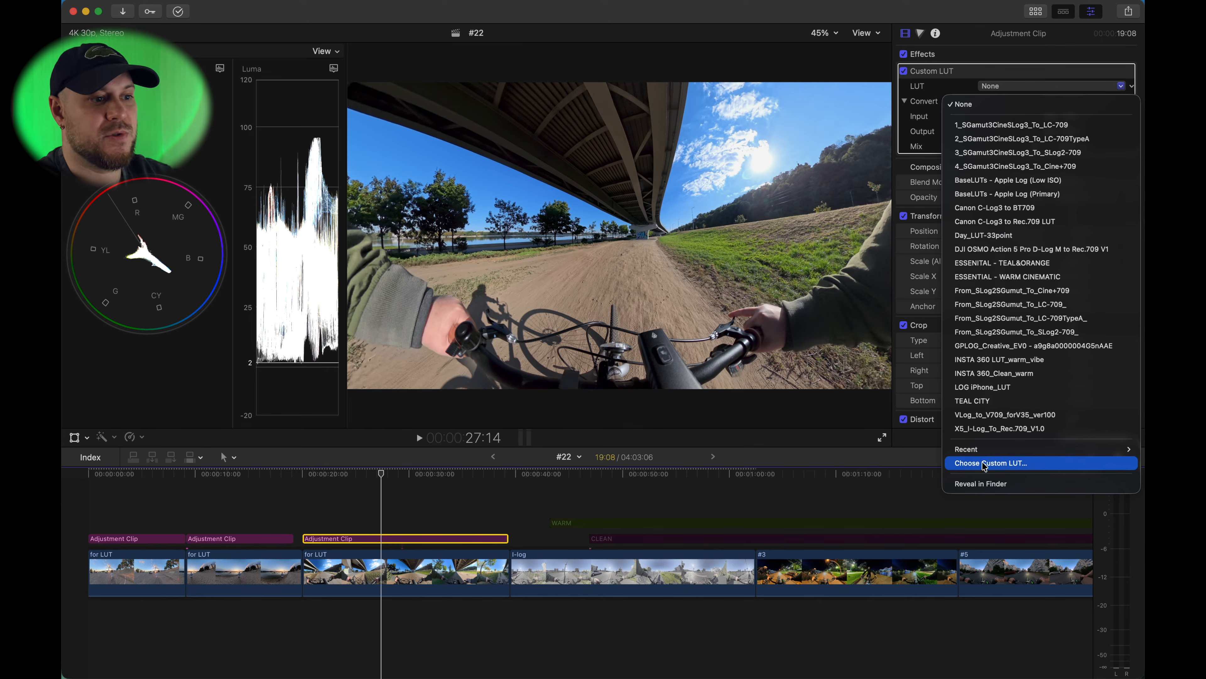
left_click(1008, 465)
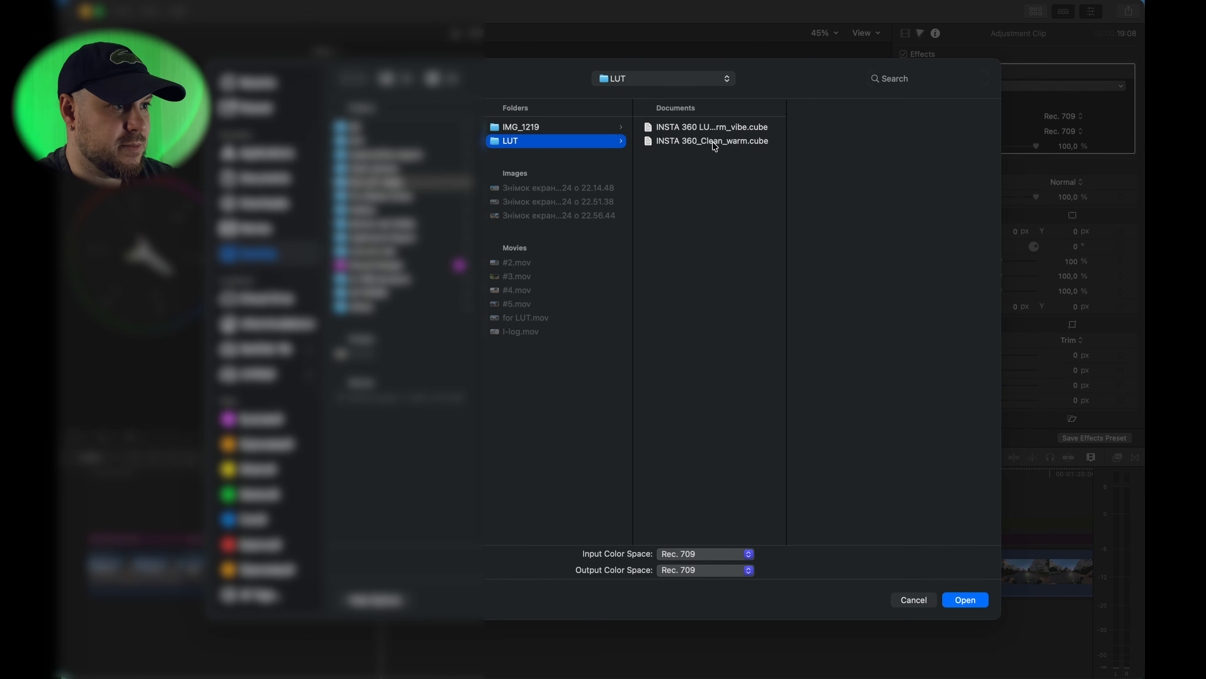
left_click(714, 141)
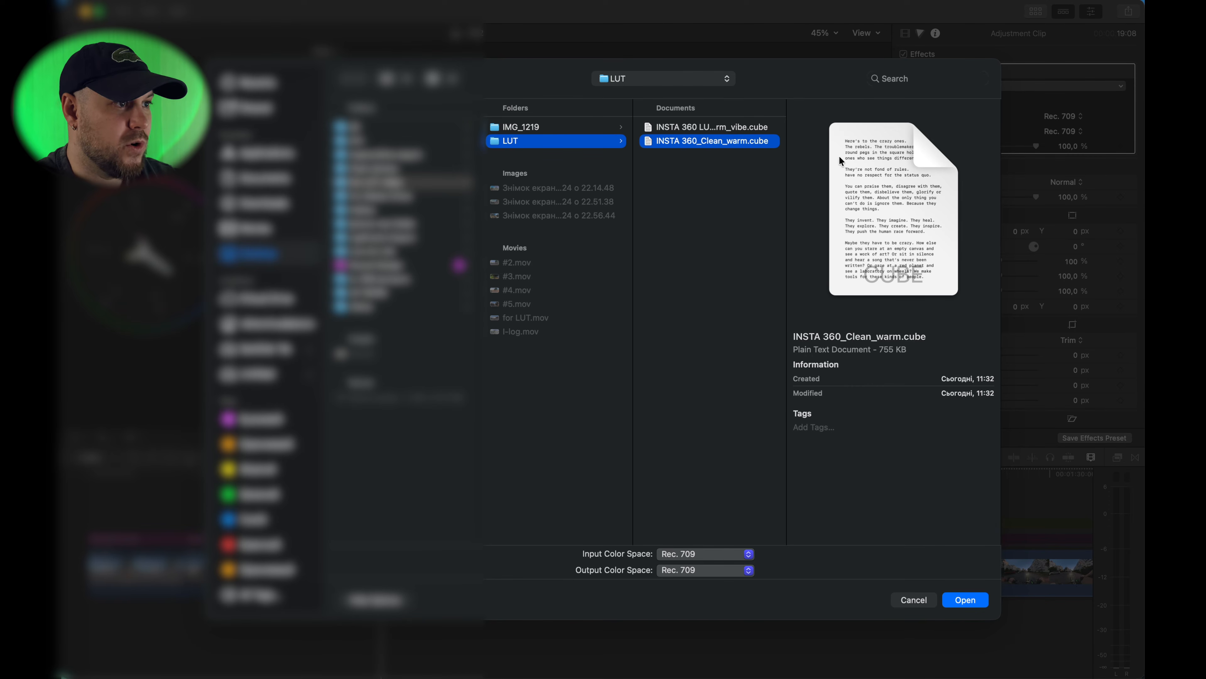
left_click(723, 128)
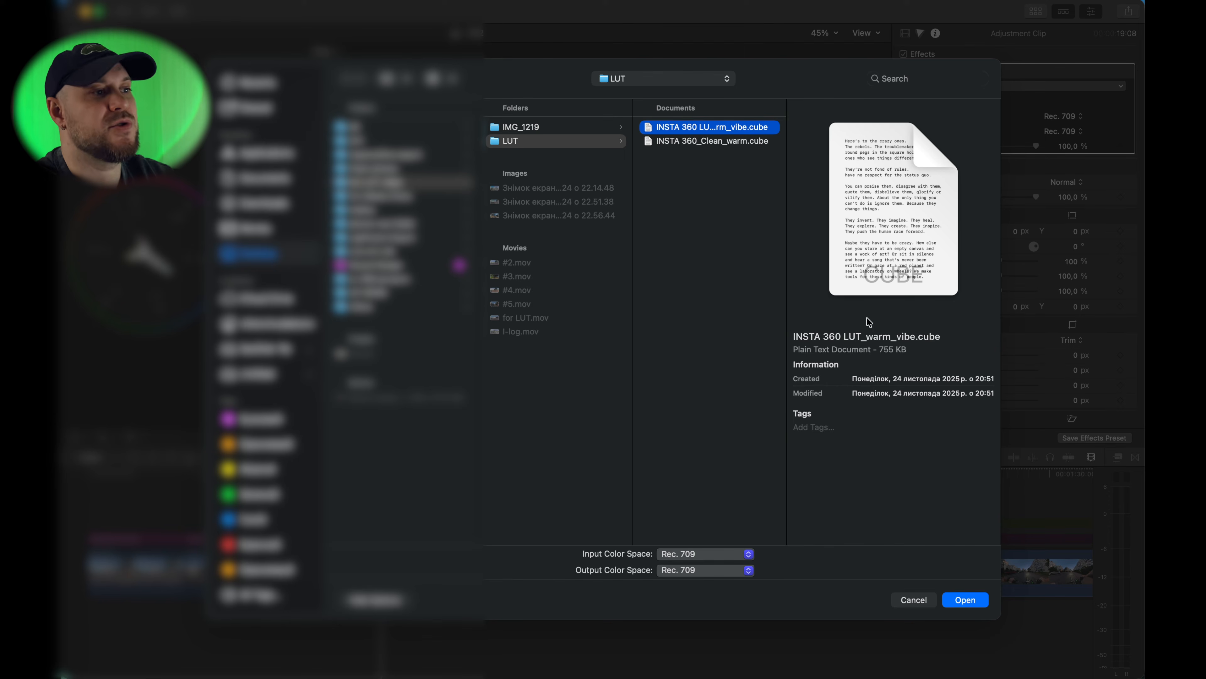
left_click(970, 599)
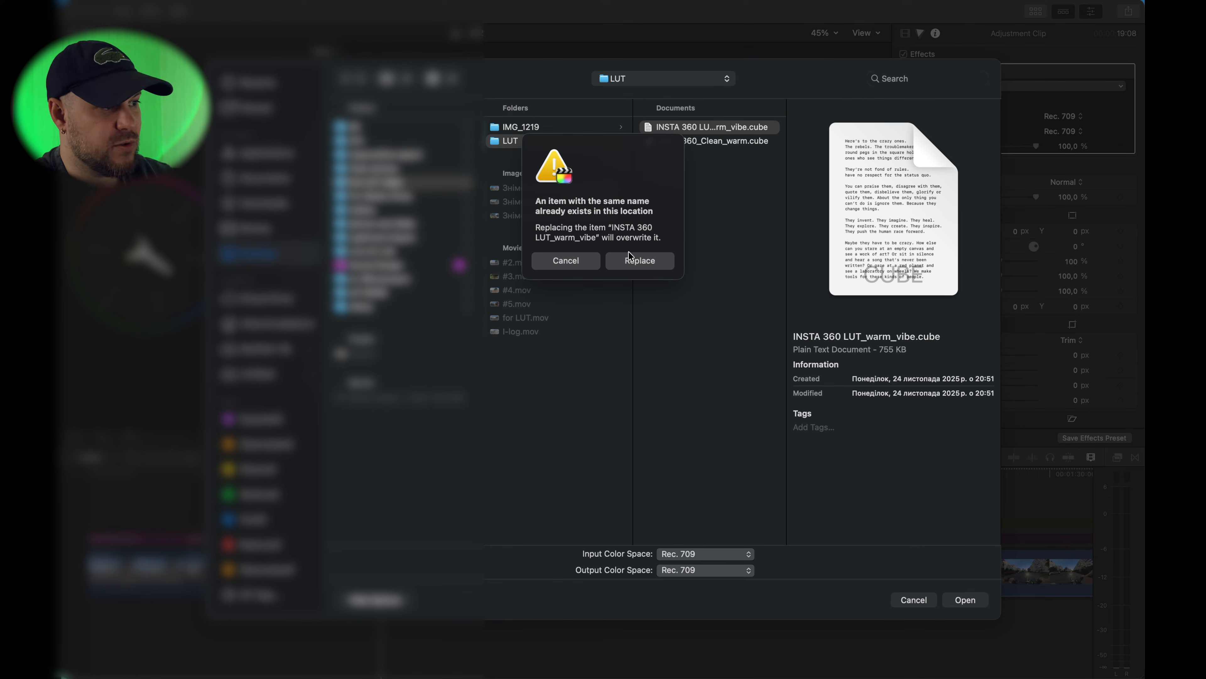
left_click(566, 260)
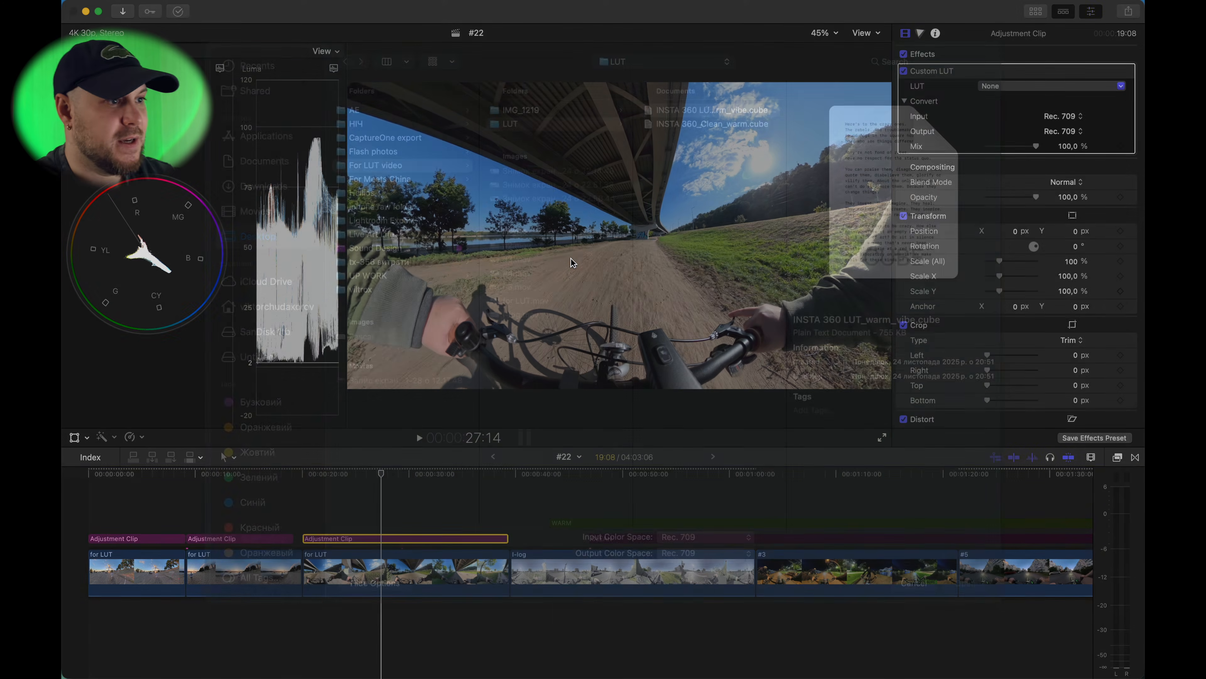
Step: Assign the already installed INSTA 360 LUT_warm_vibe to the Custom LUT effect and play the third clip from near its start
left_click(1024, 89)
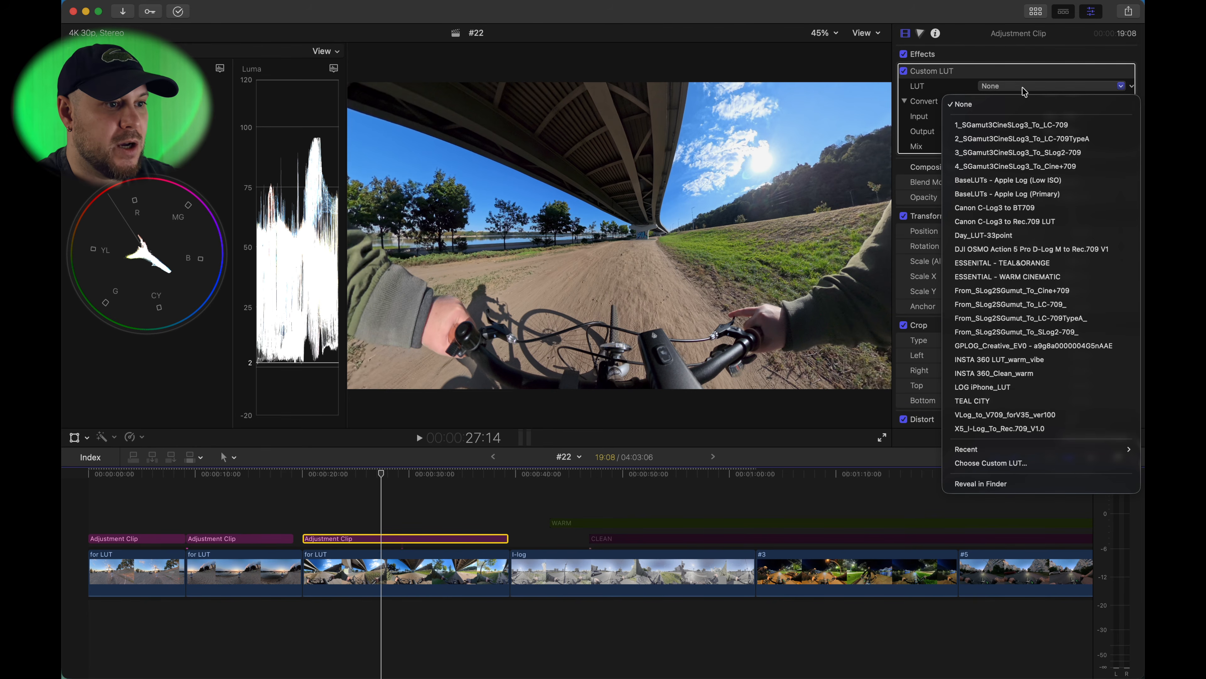
left_click(1053, 359)
left_click(333, 510)
key("space")
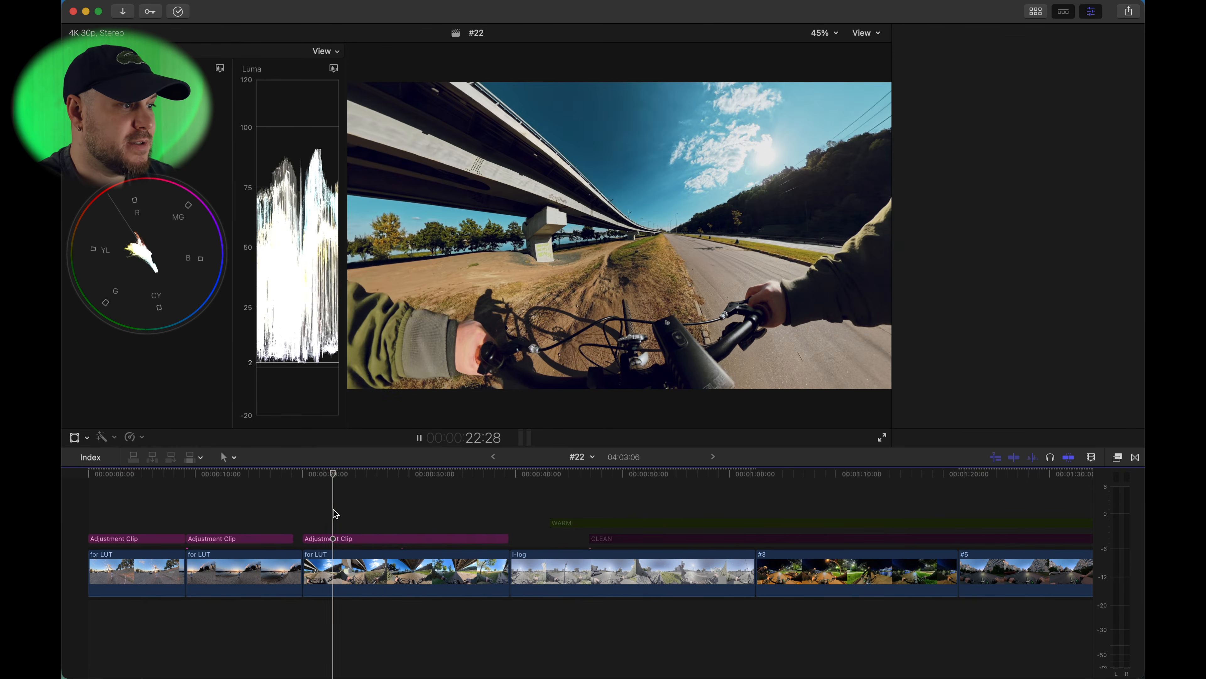
Step: Lower the Custom LUT mix on the third adjustment clip to 80,02 % and view the shot full screen from near its start
left_click(336, 538)
key("space")
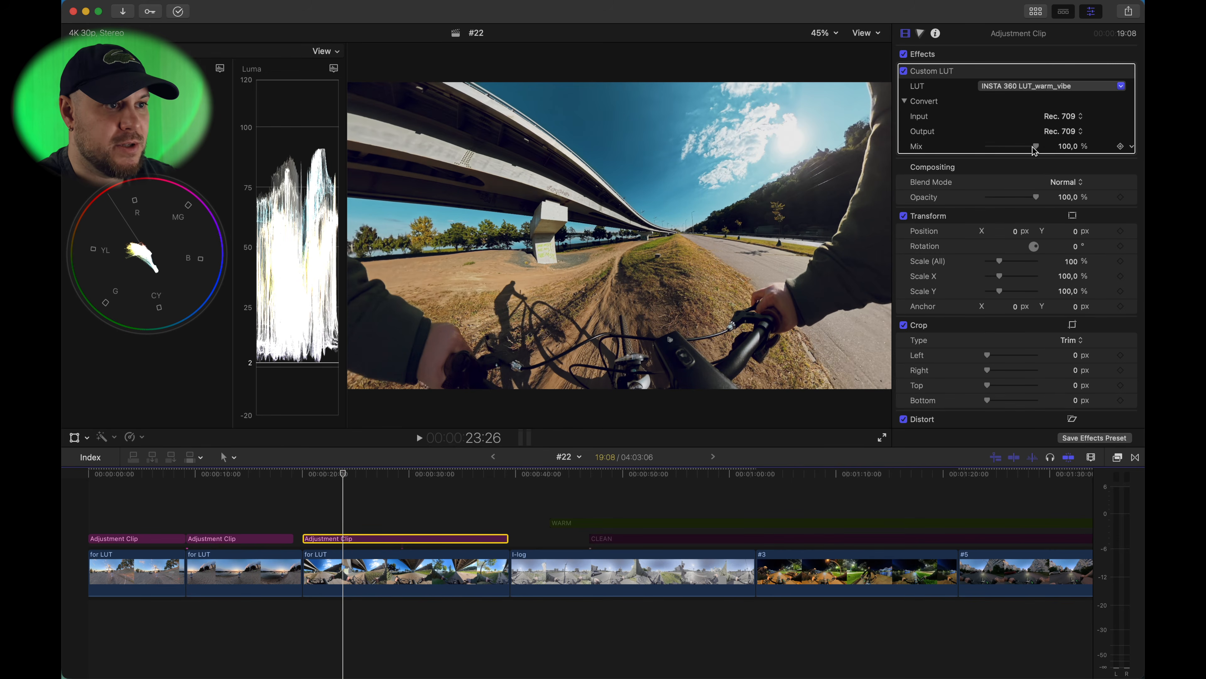
mouse_move(1034, 148)
left_mouse_down()
mouse_move(1017, 148)
mouse_move(1030, 148)
left_mouse_up()
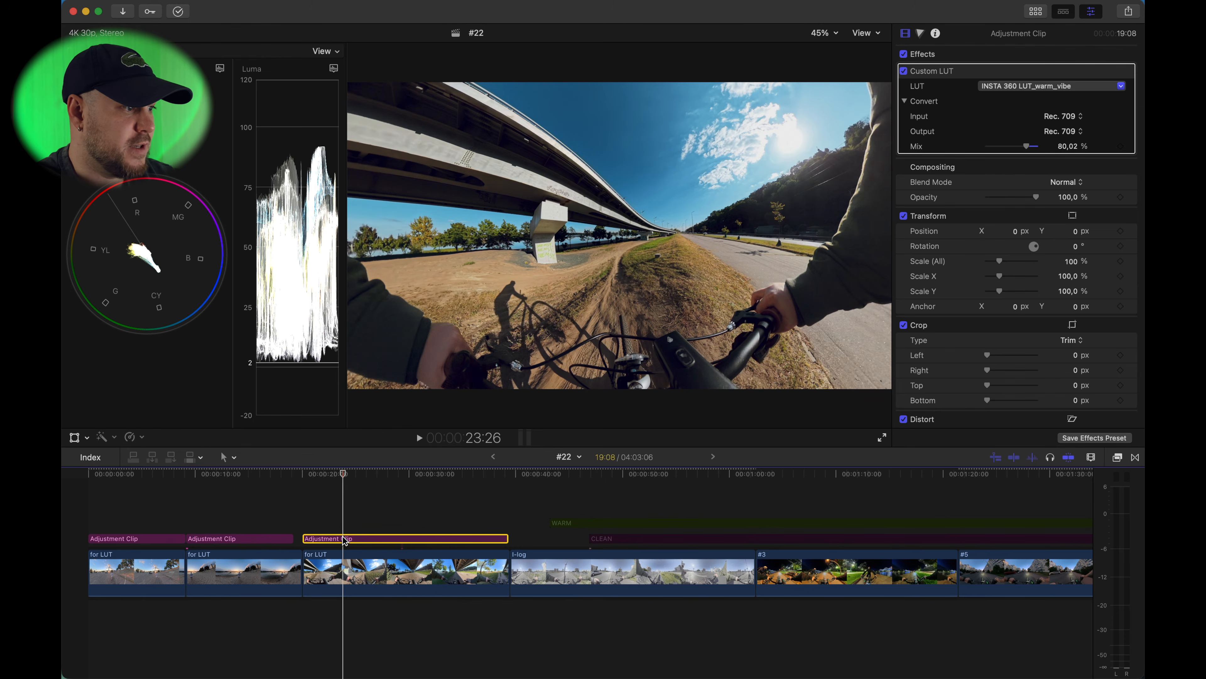
left_click(317, 521)
key("super+shift+f")
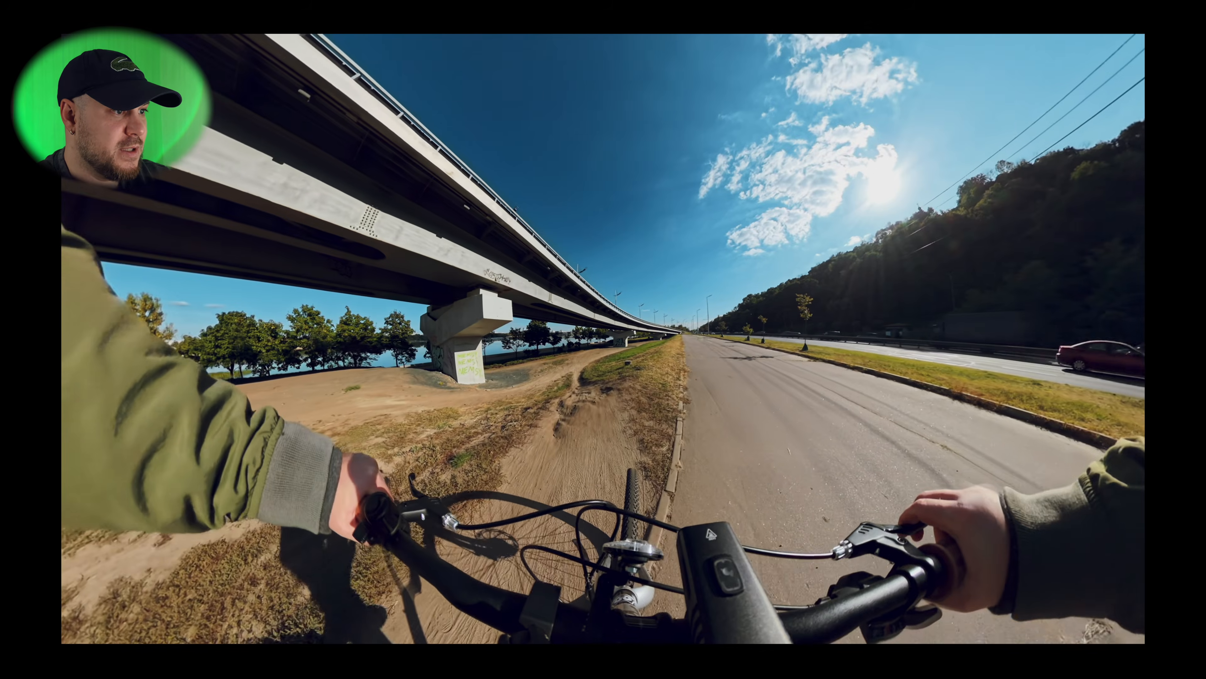